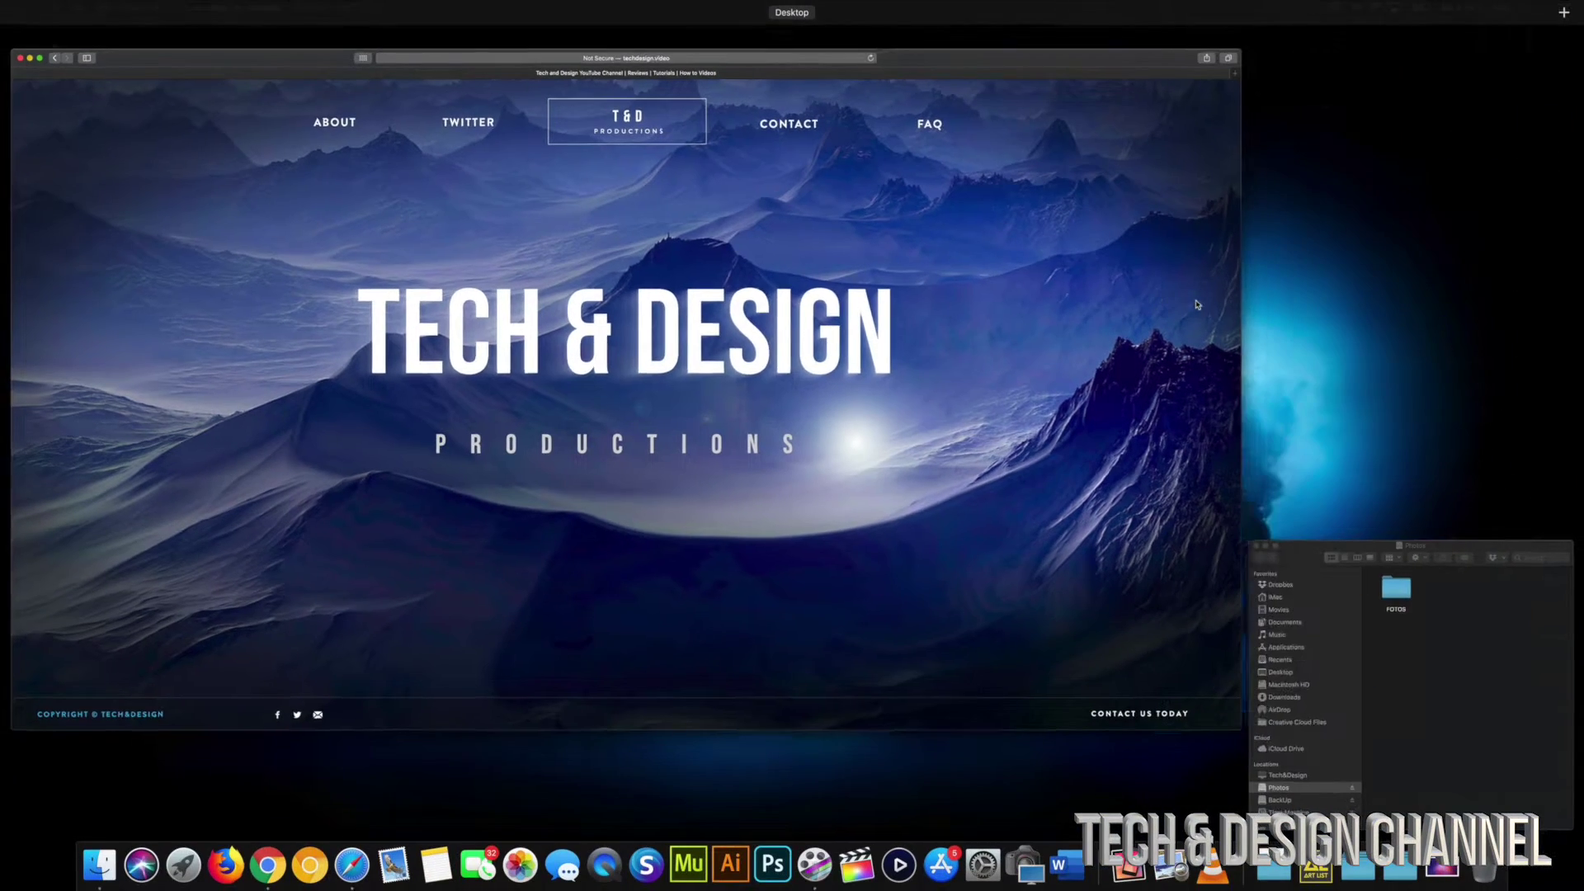
Bring the Photos drive window in front of Safari and position it near the screen centre.
click(1406, 609)
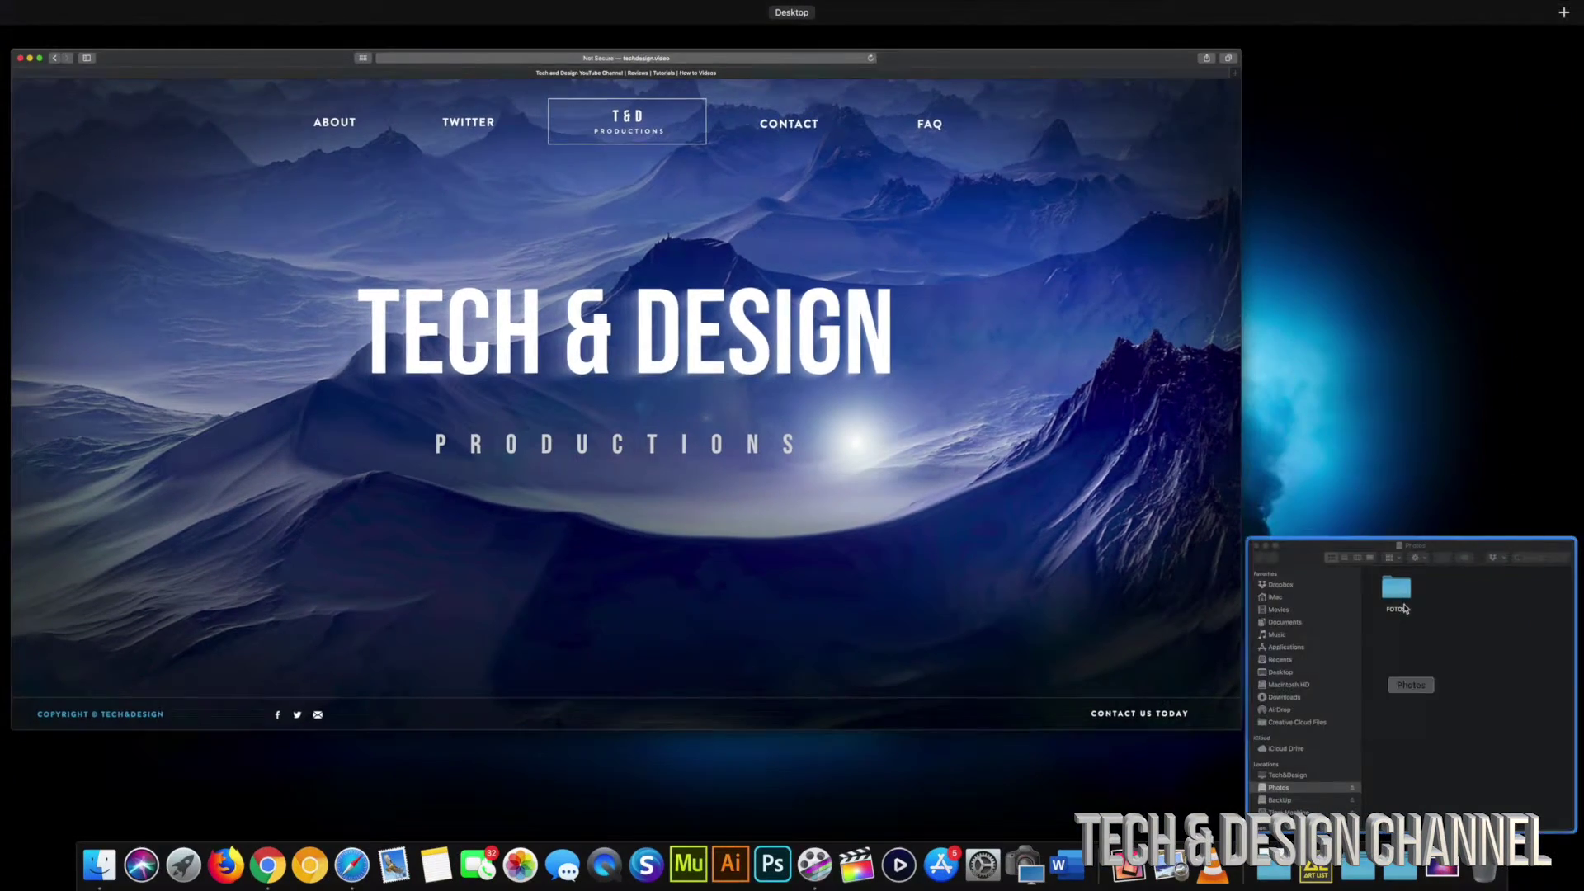
drag(1414, 538, 686, 200)
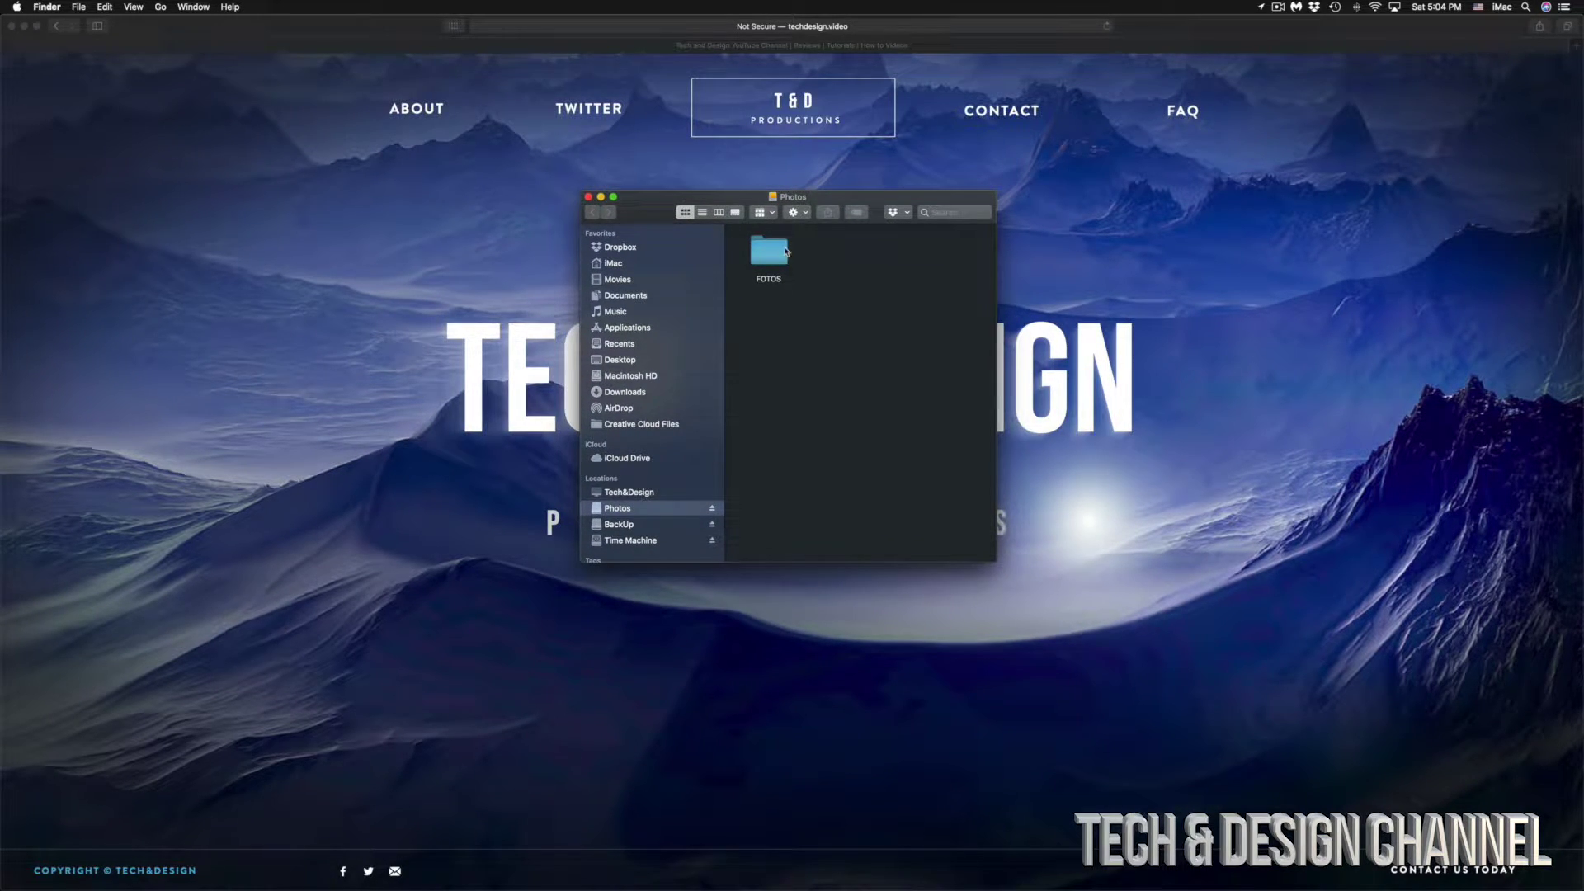
drag(808, 204, 800, 194)
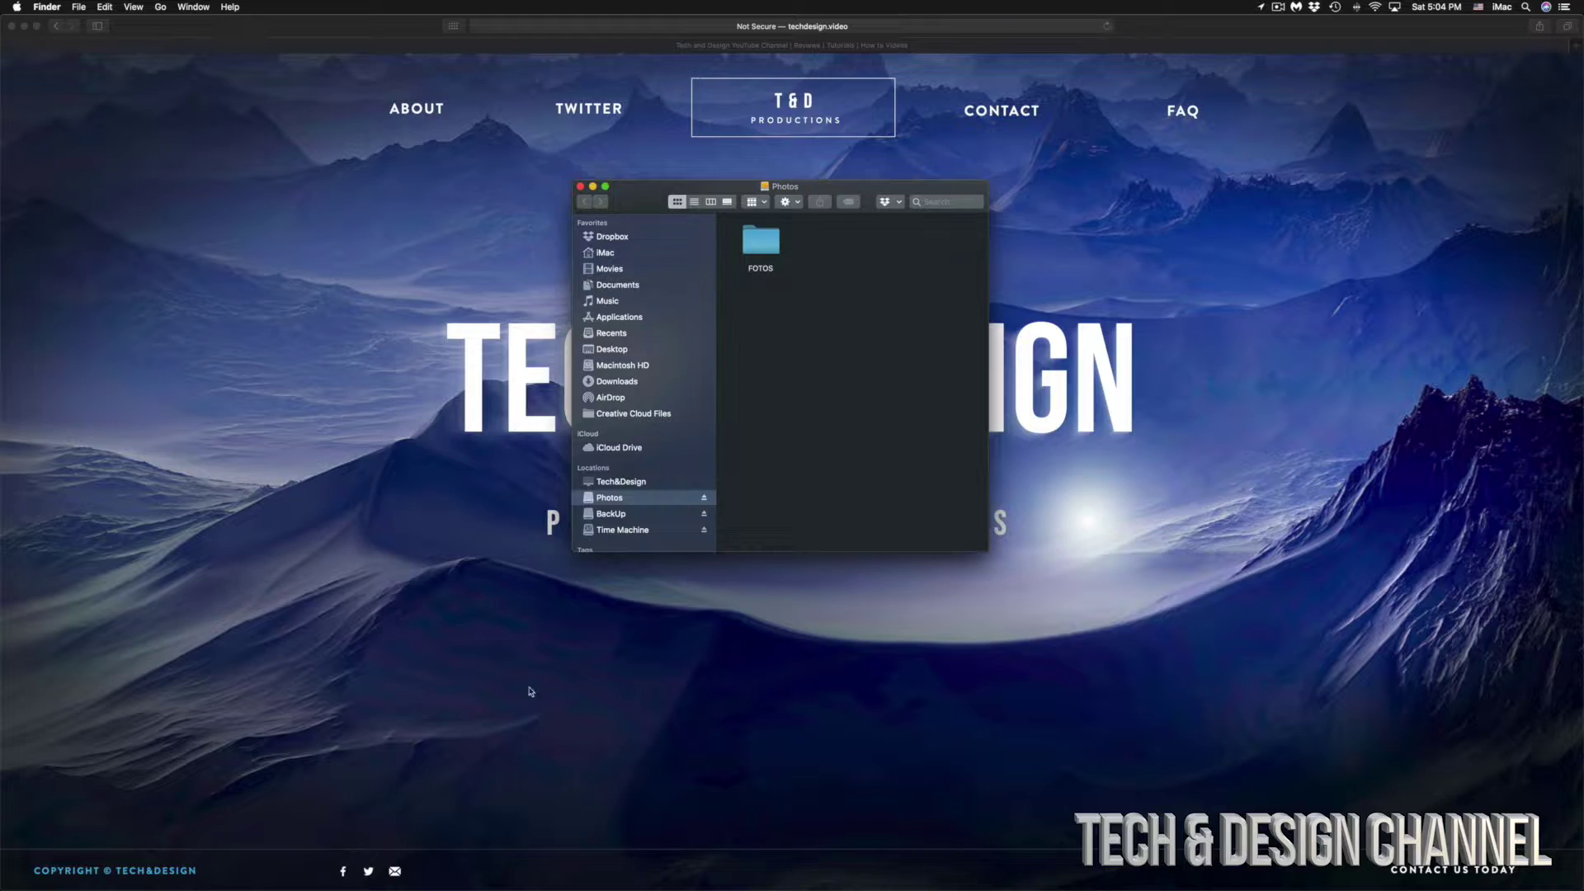
mouse_move(231, 875)
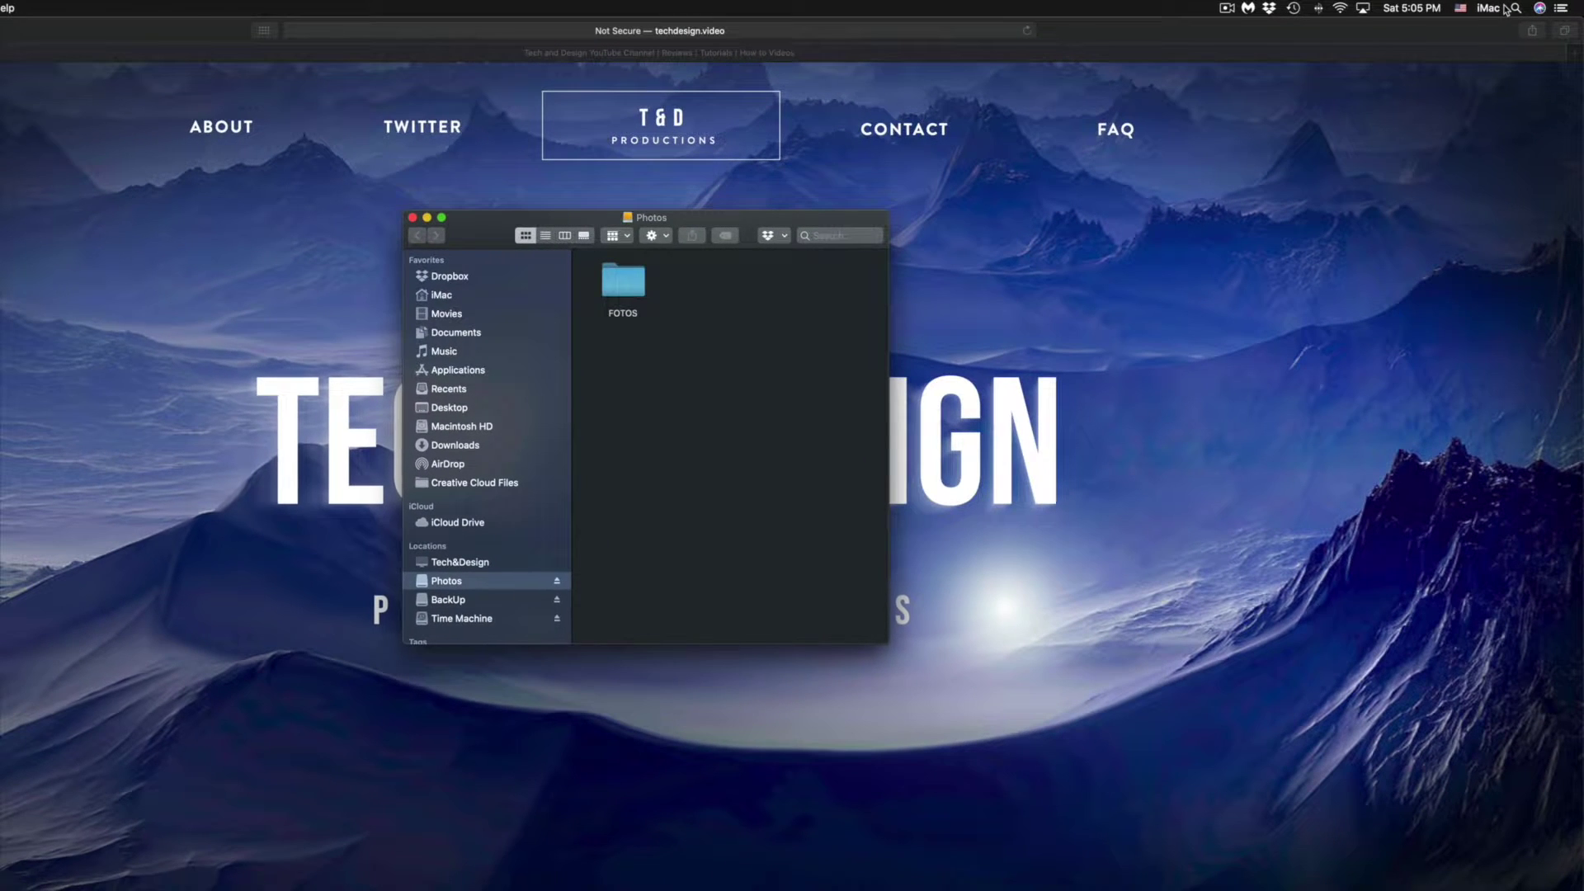
drag(475, 230, 443, 188)
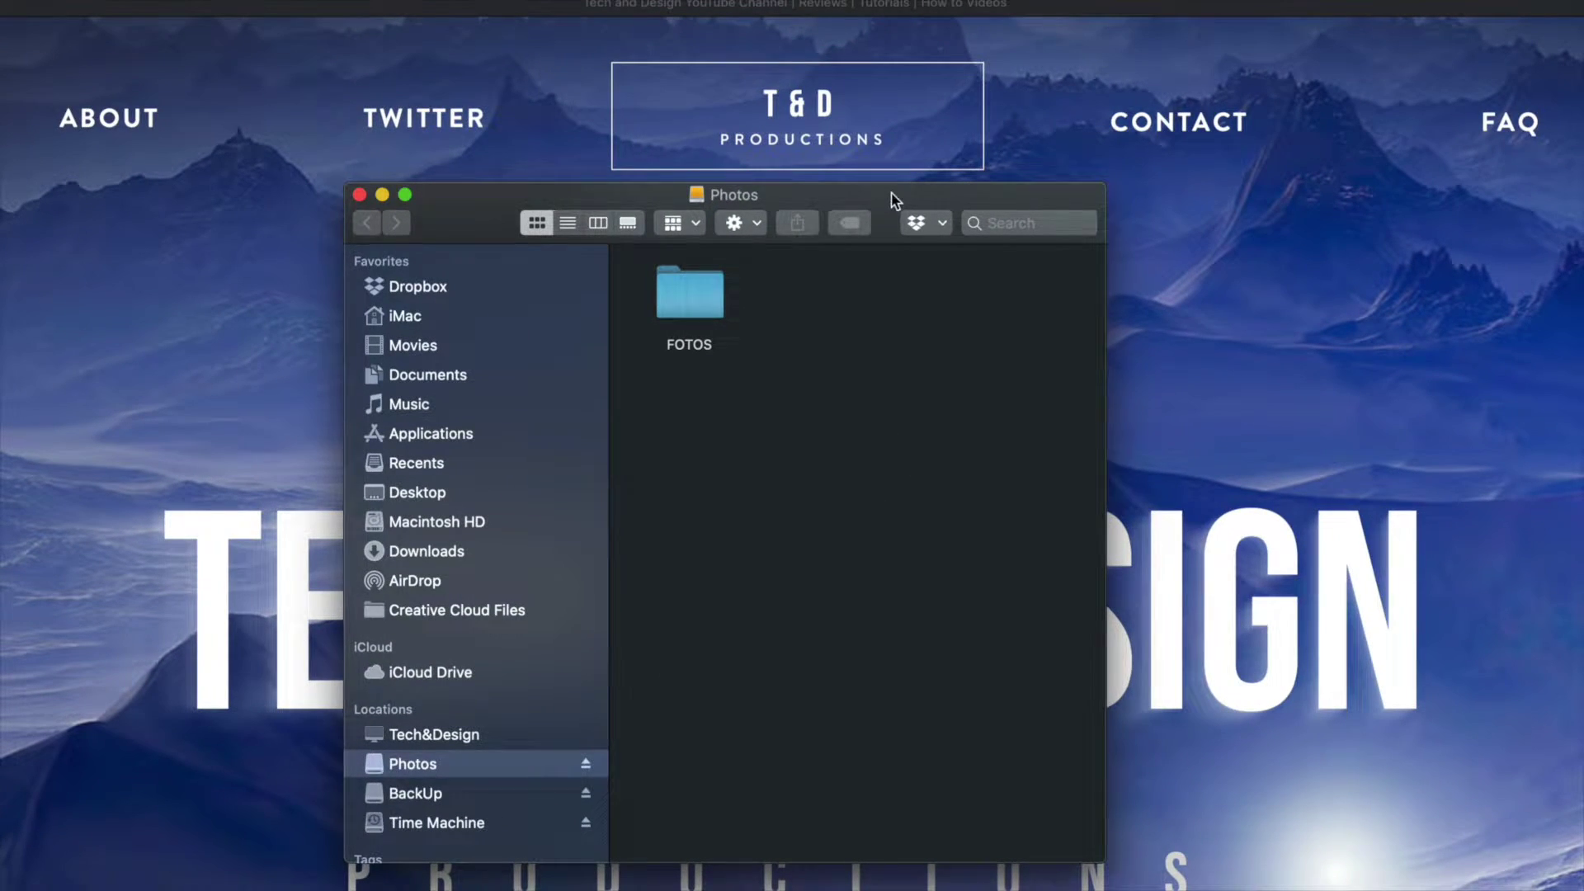
drag(893, 198, 881, 140)
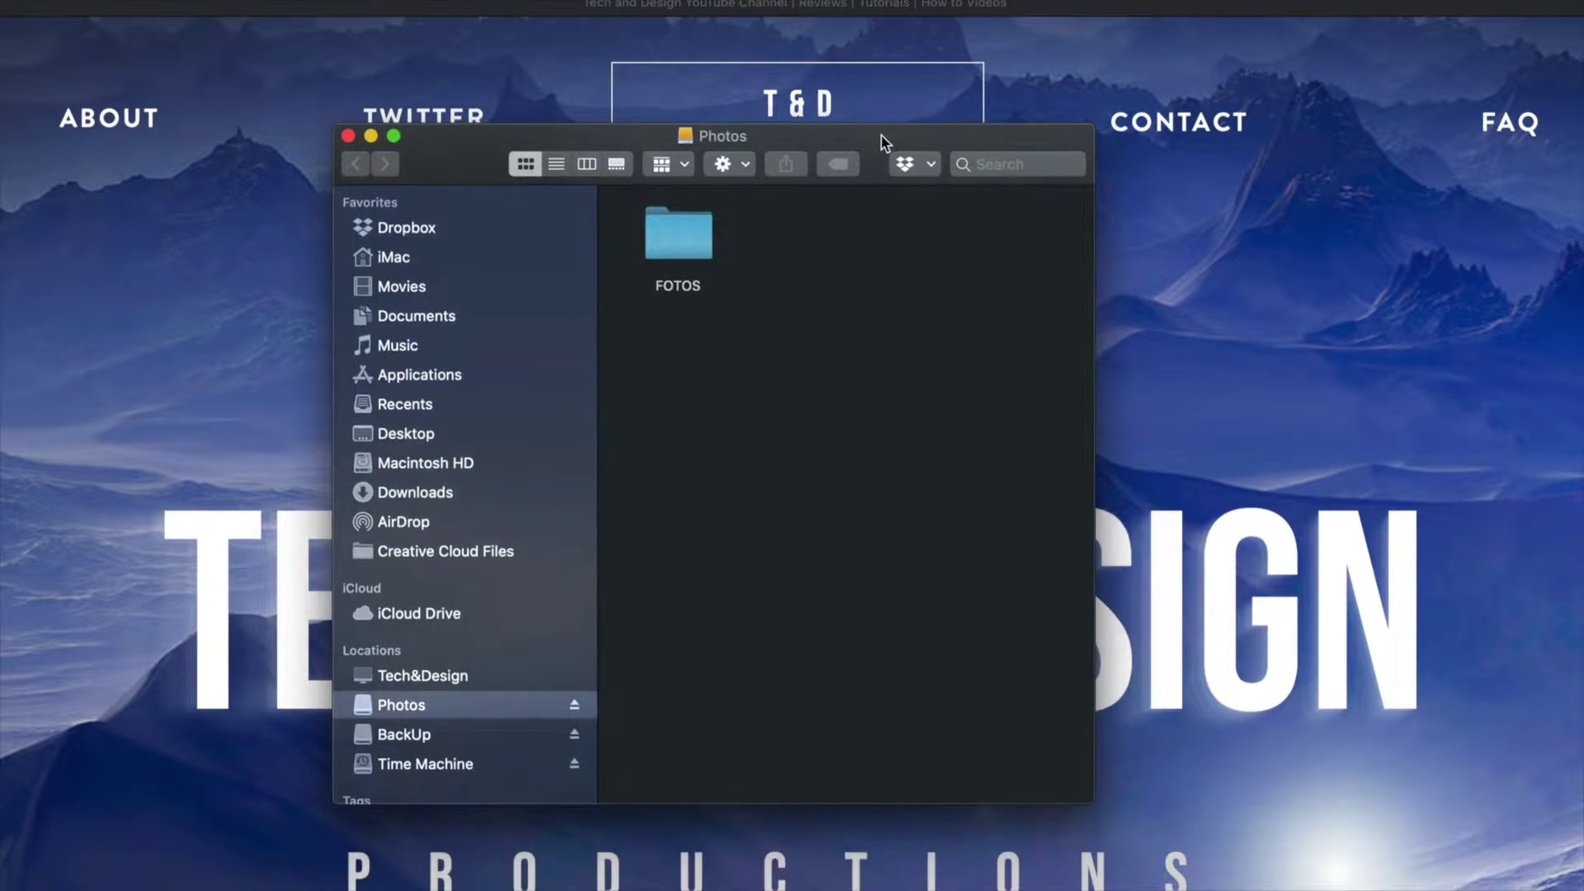
Open the FOTOS folder and then its PROFESSIONAL PHOTOS subfolder.
click(701, 227)
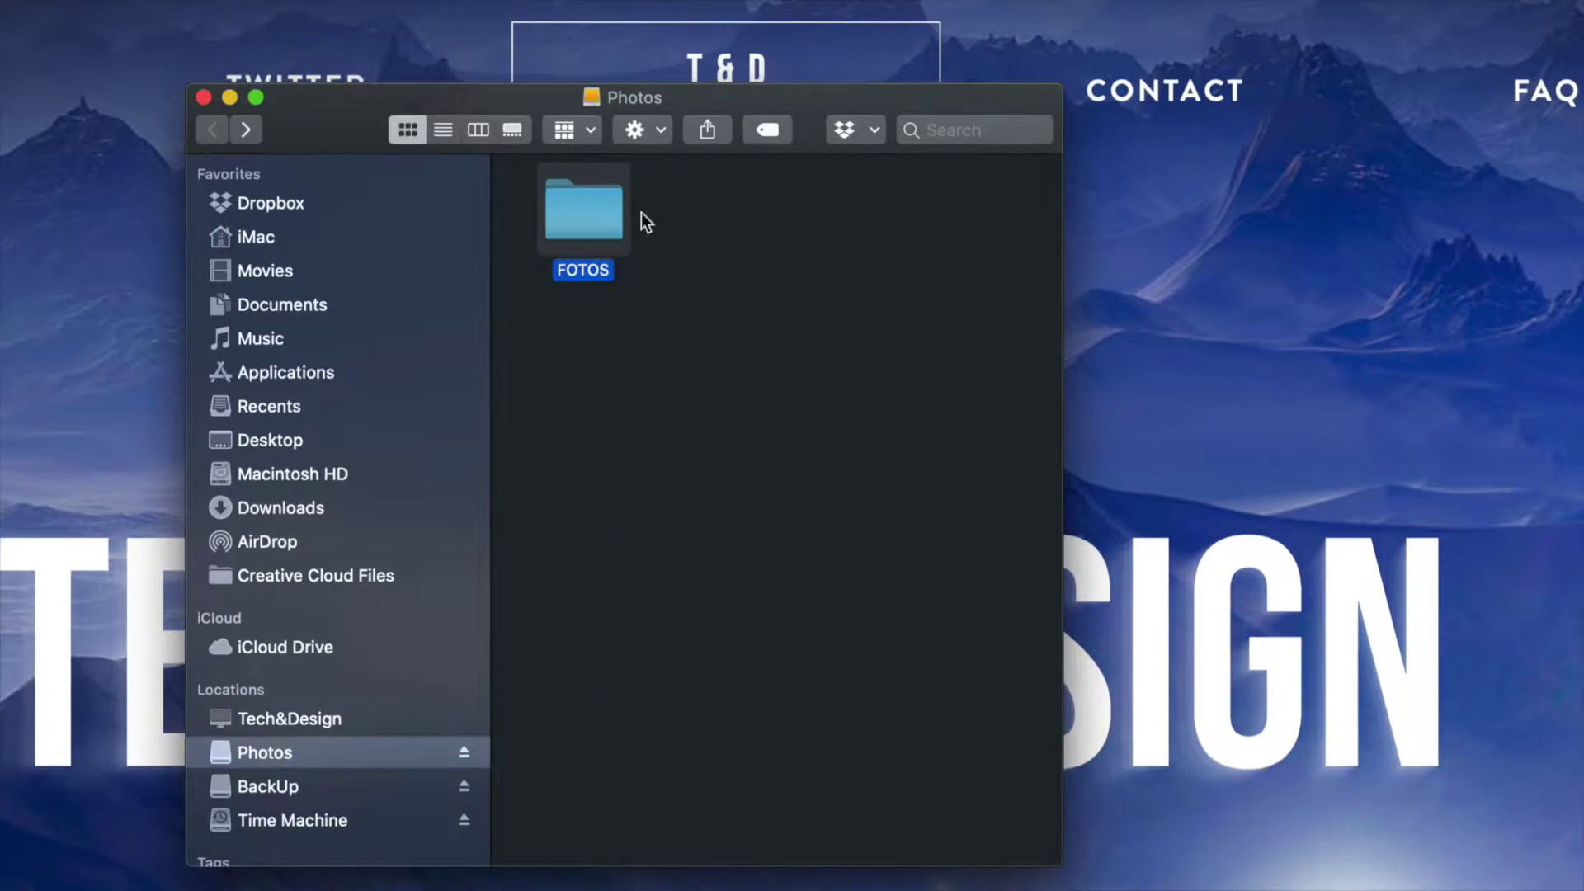
double_click(582, 218)
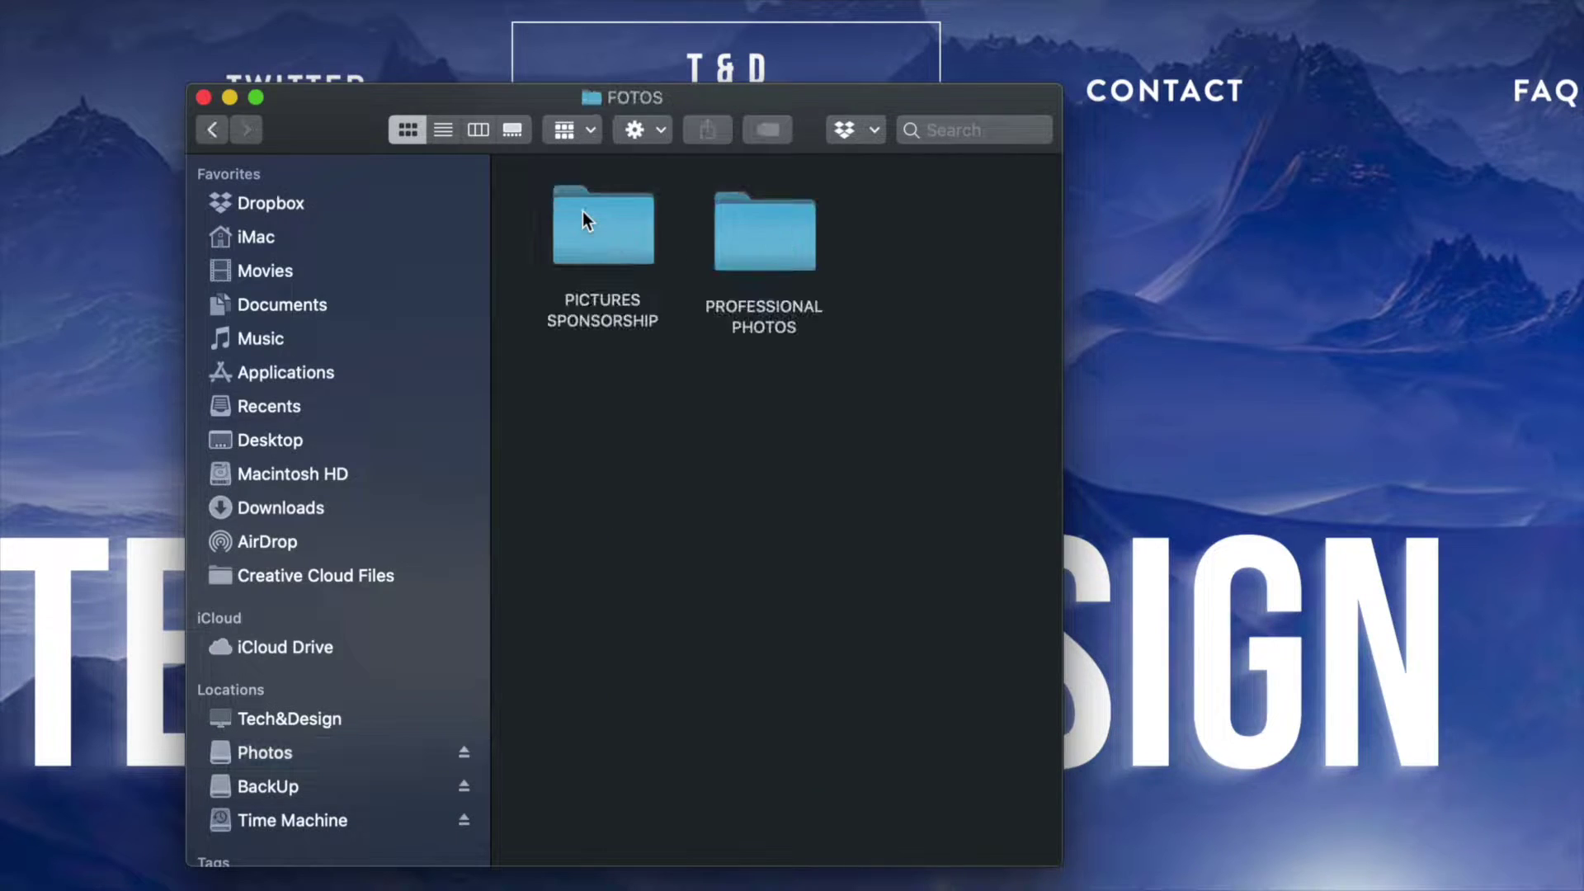
double_click(744, 239)
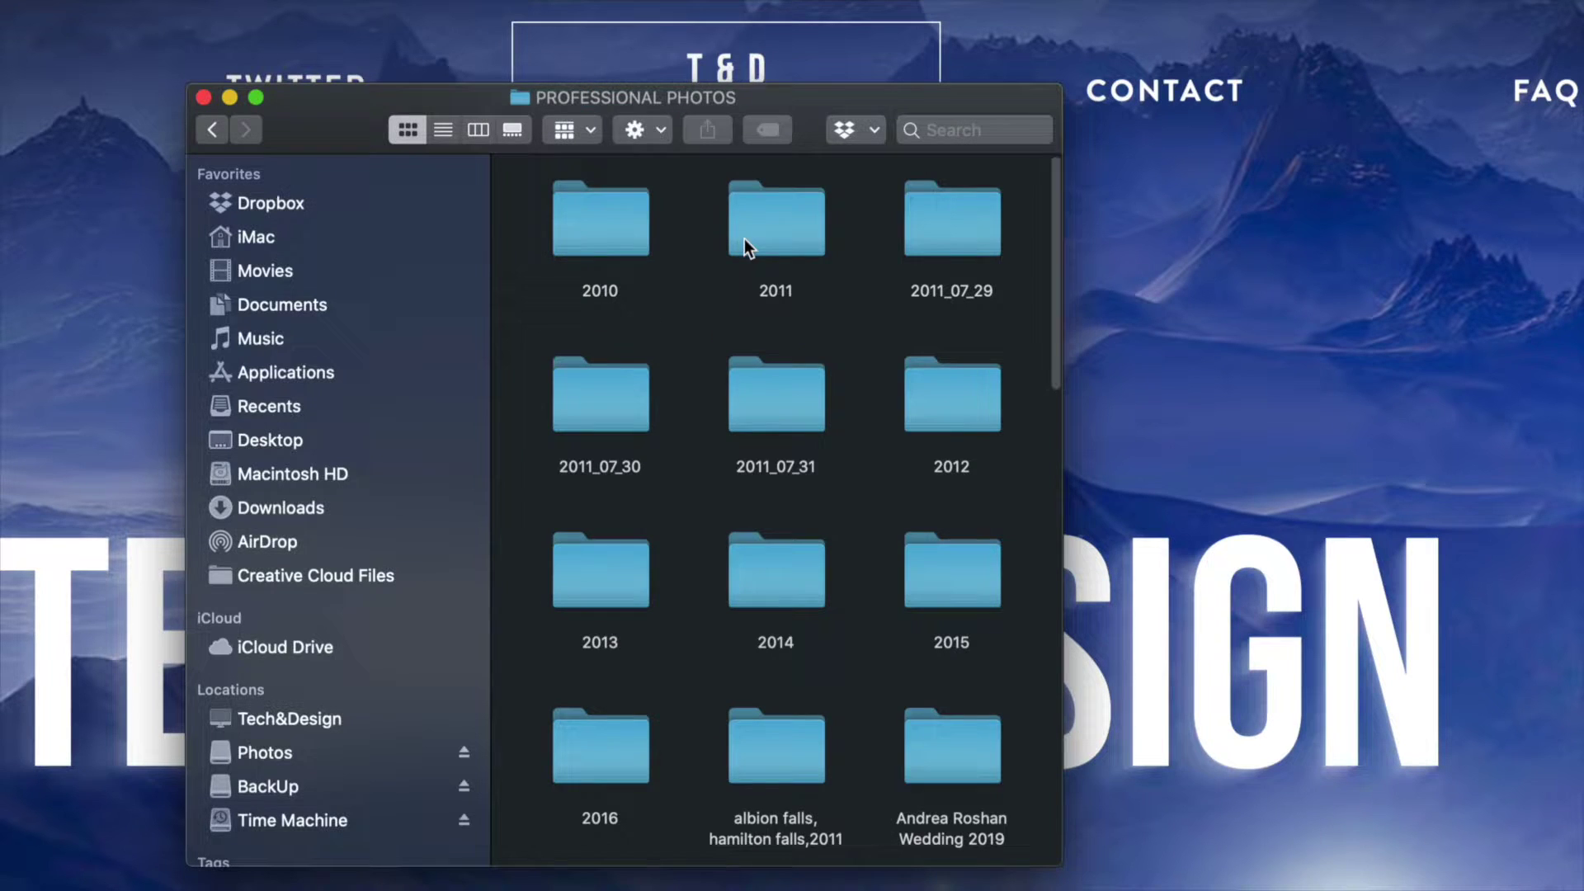
scroll(837, 408, down, 15)
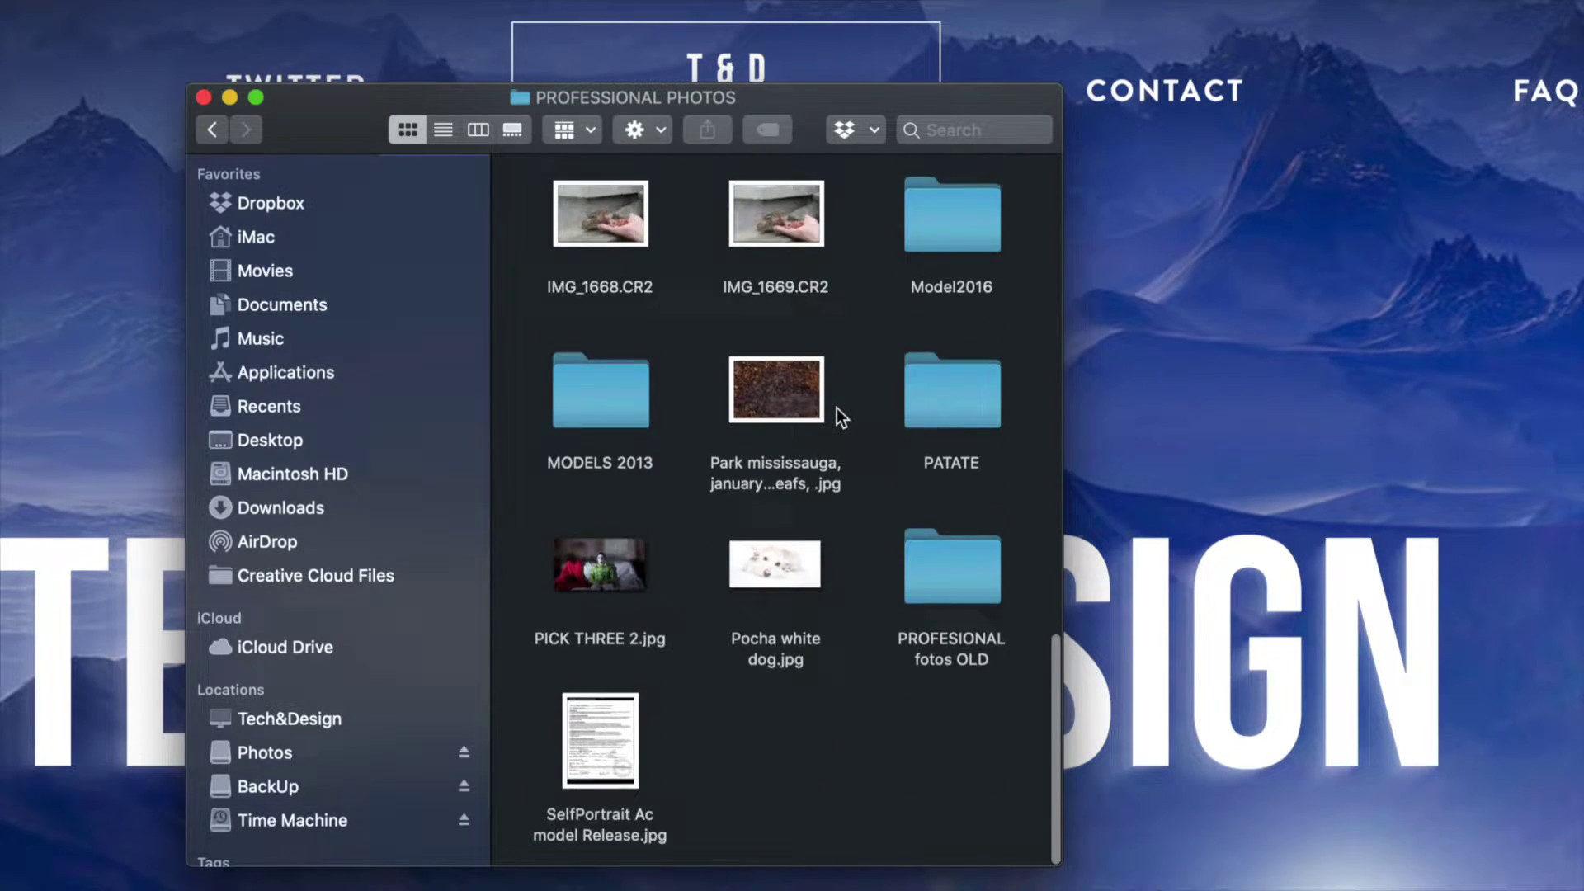
scroll(836, 408, up, 3)
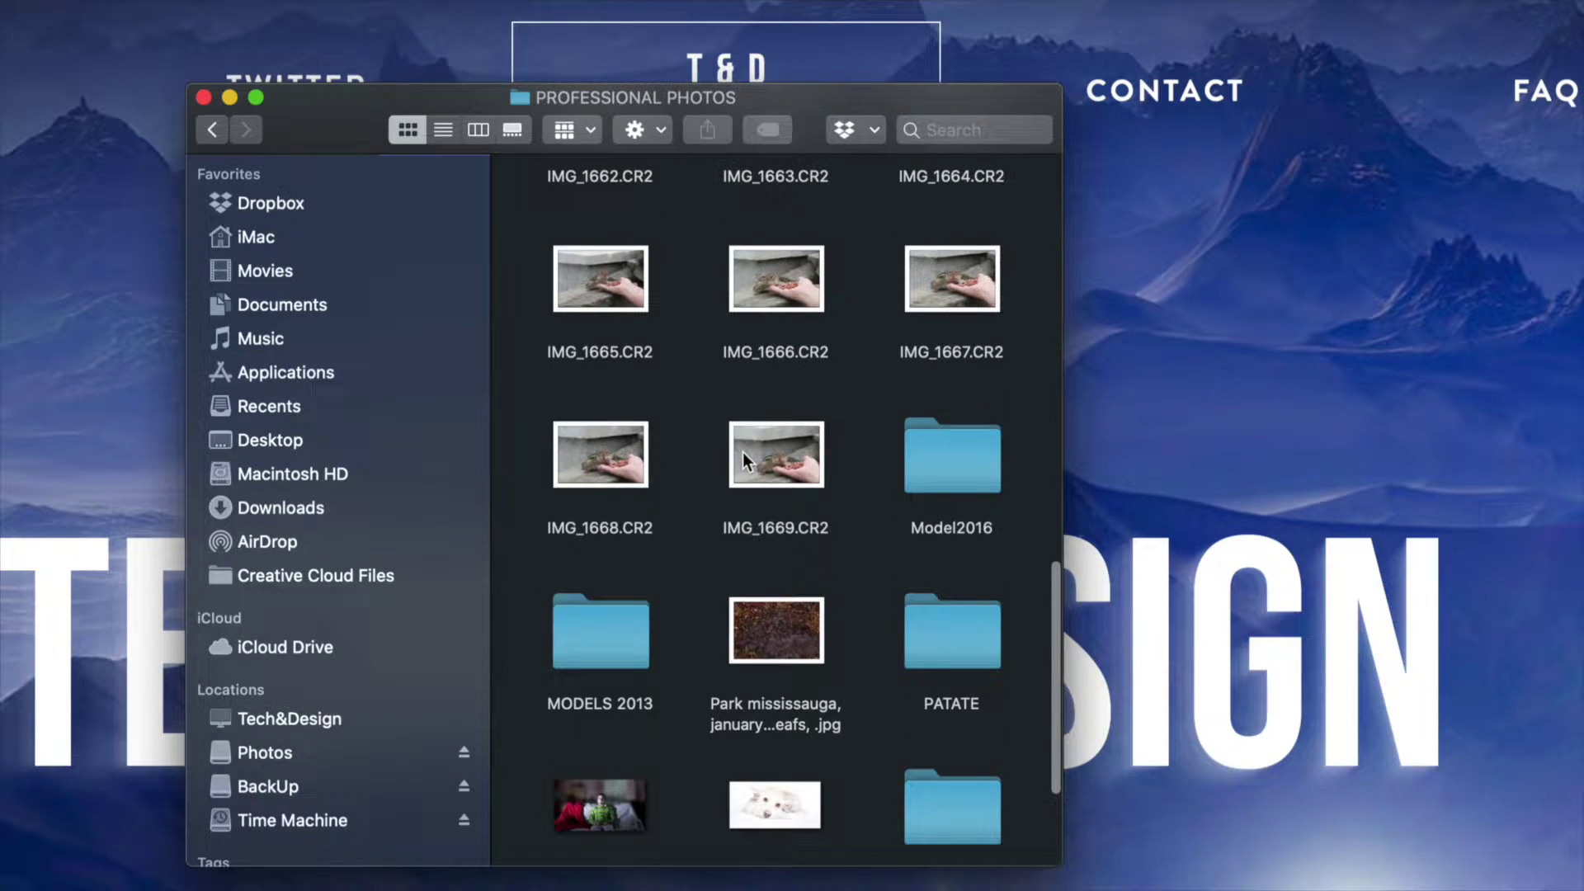
Move IMG_1666.CR2 and SelfPortrait Ac model Release.jpg to the Trash.
click(789, 283)
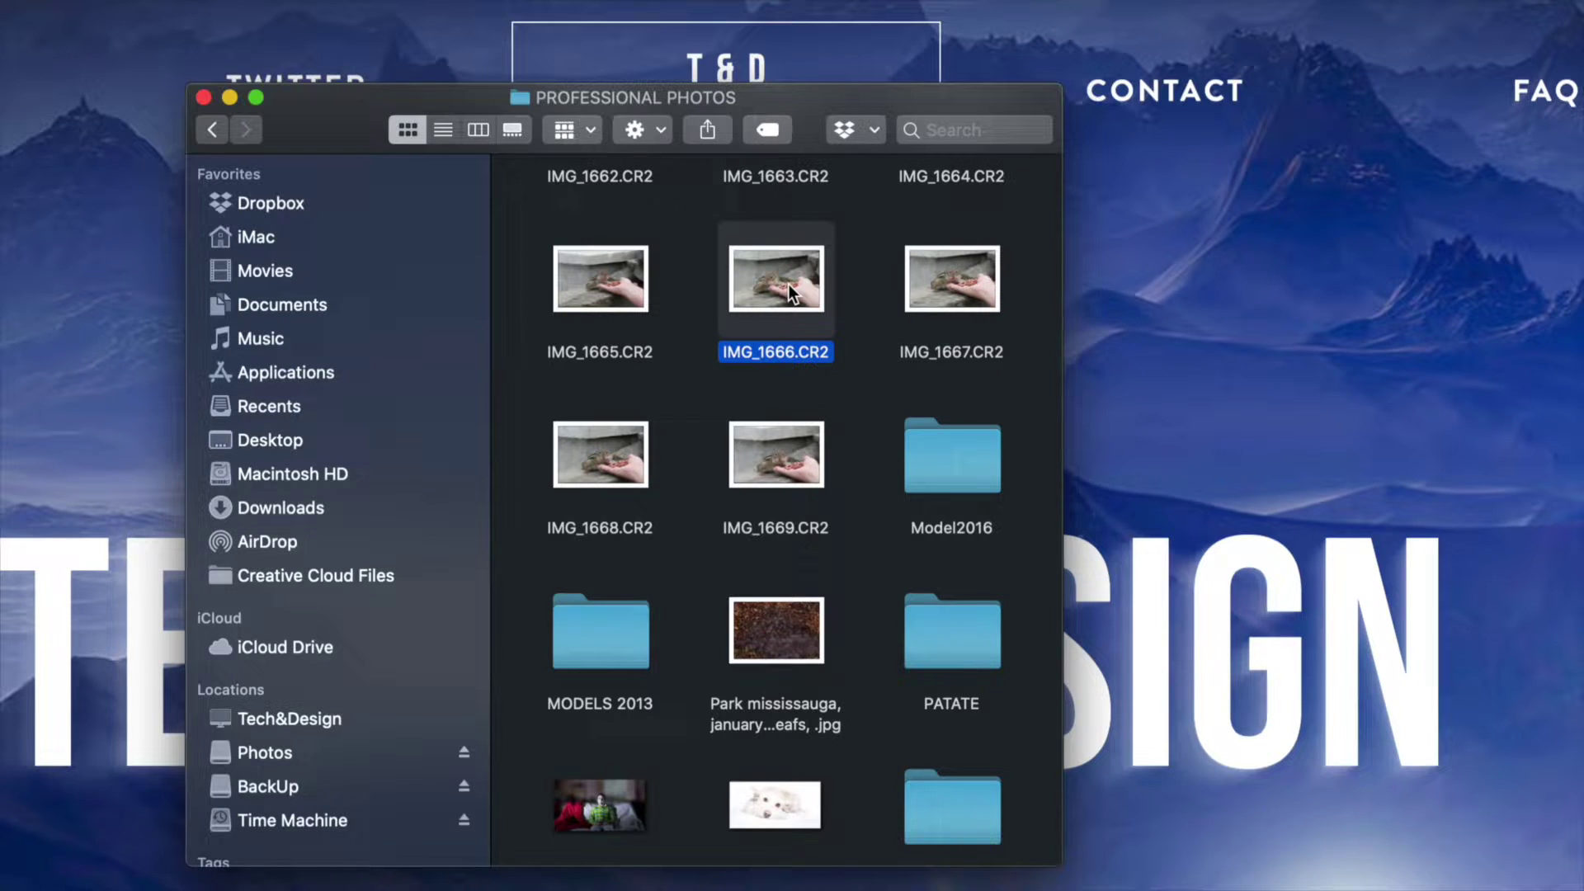
right_click(788, 284)
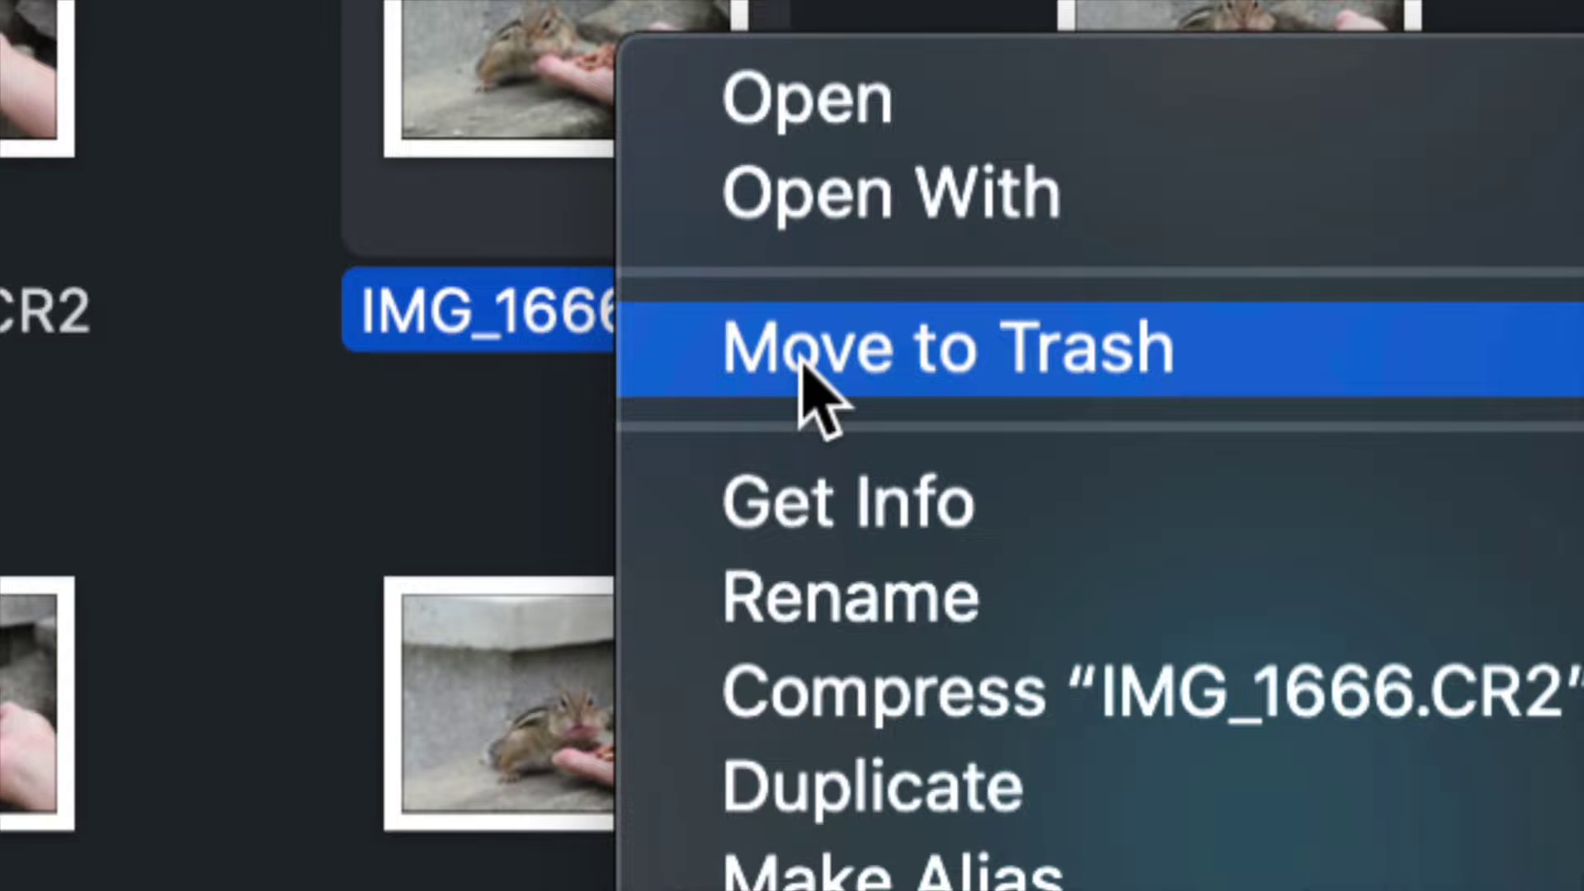
click(801, 364)
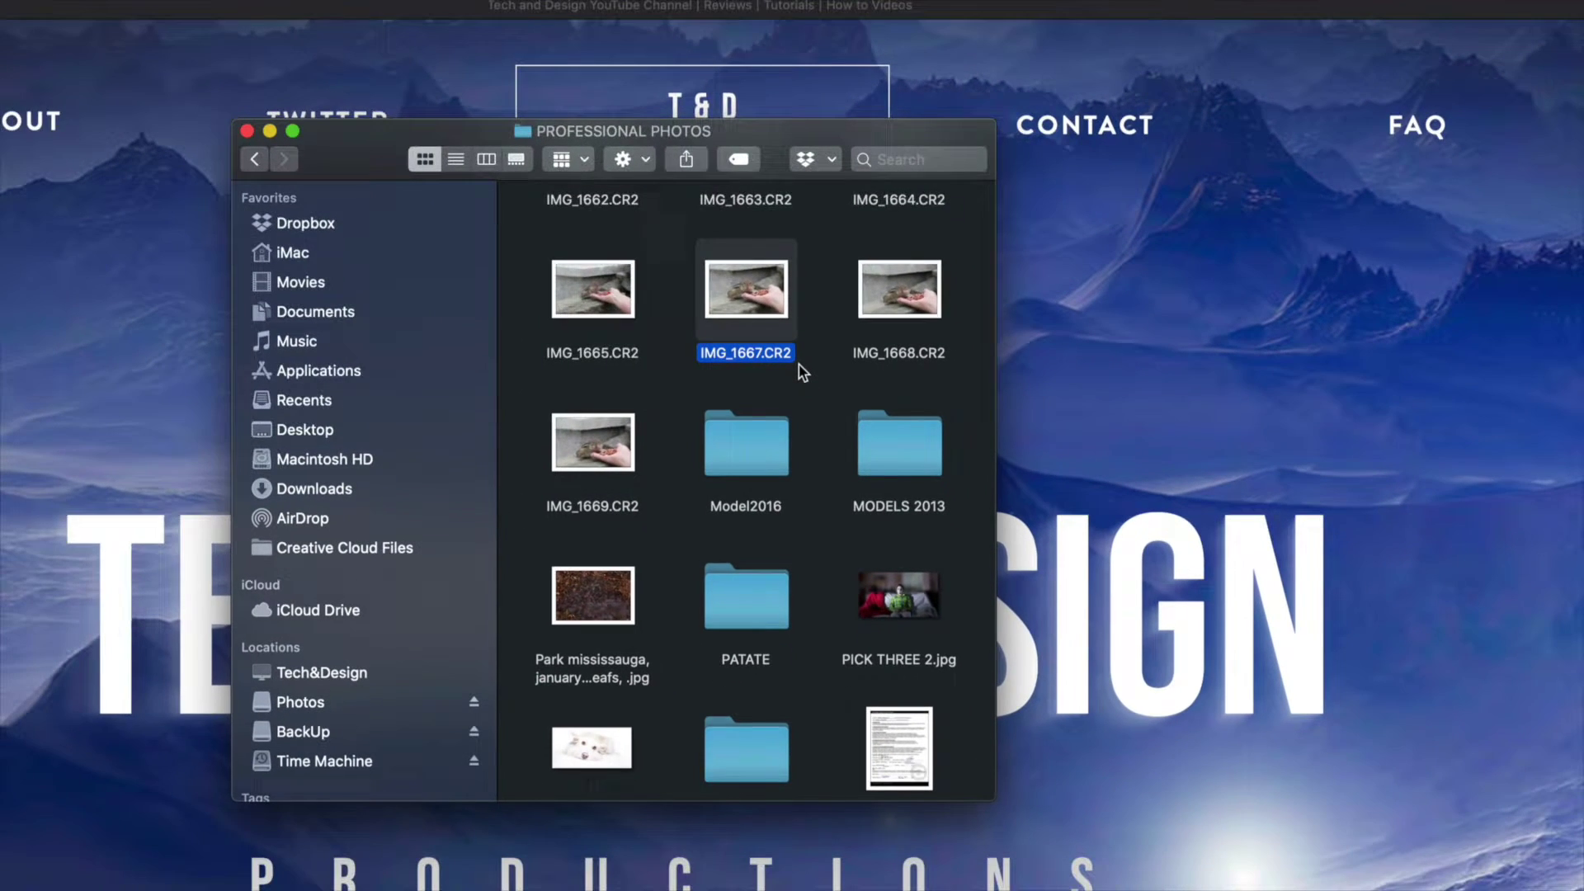
scroll(801, 373, down, 2)
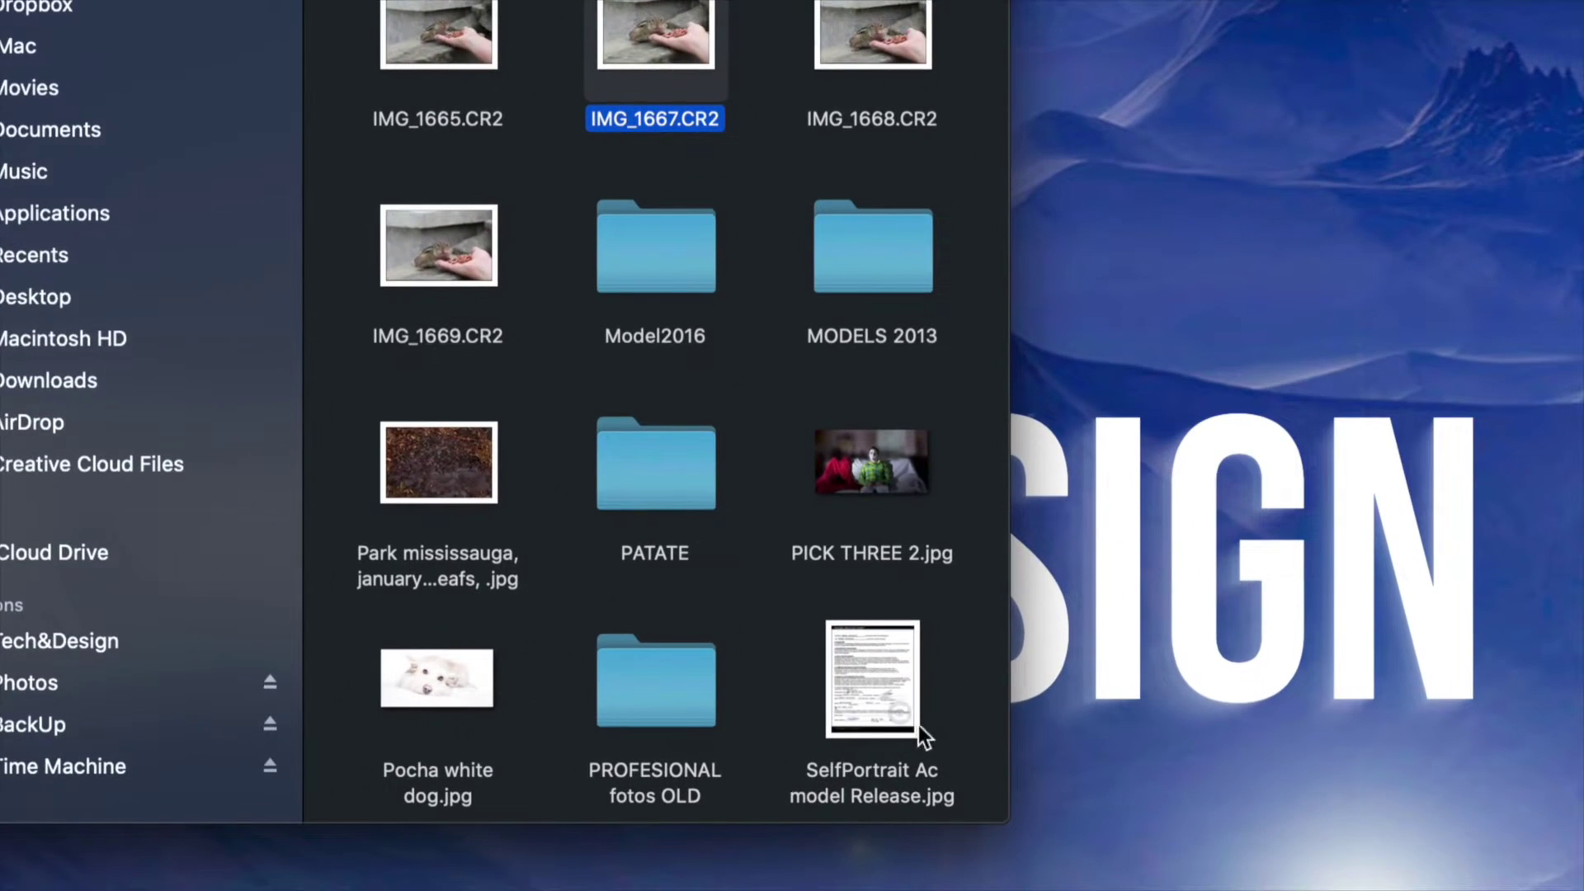
click(859, 670)
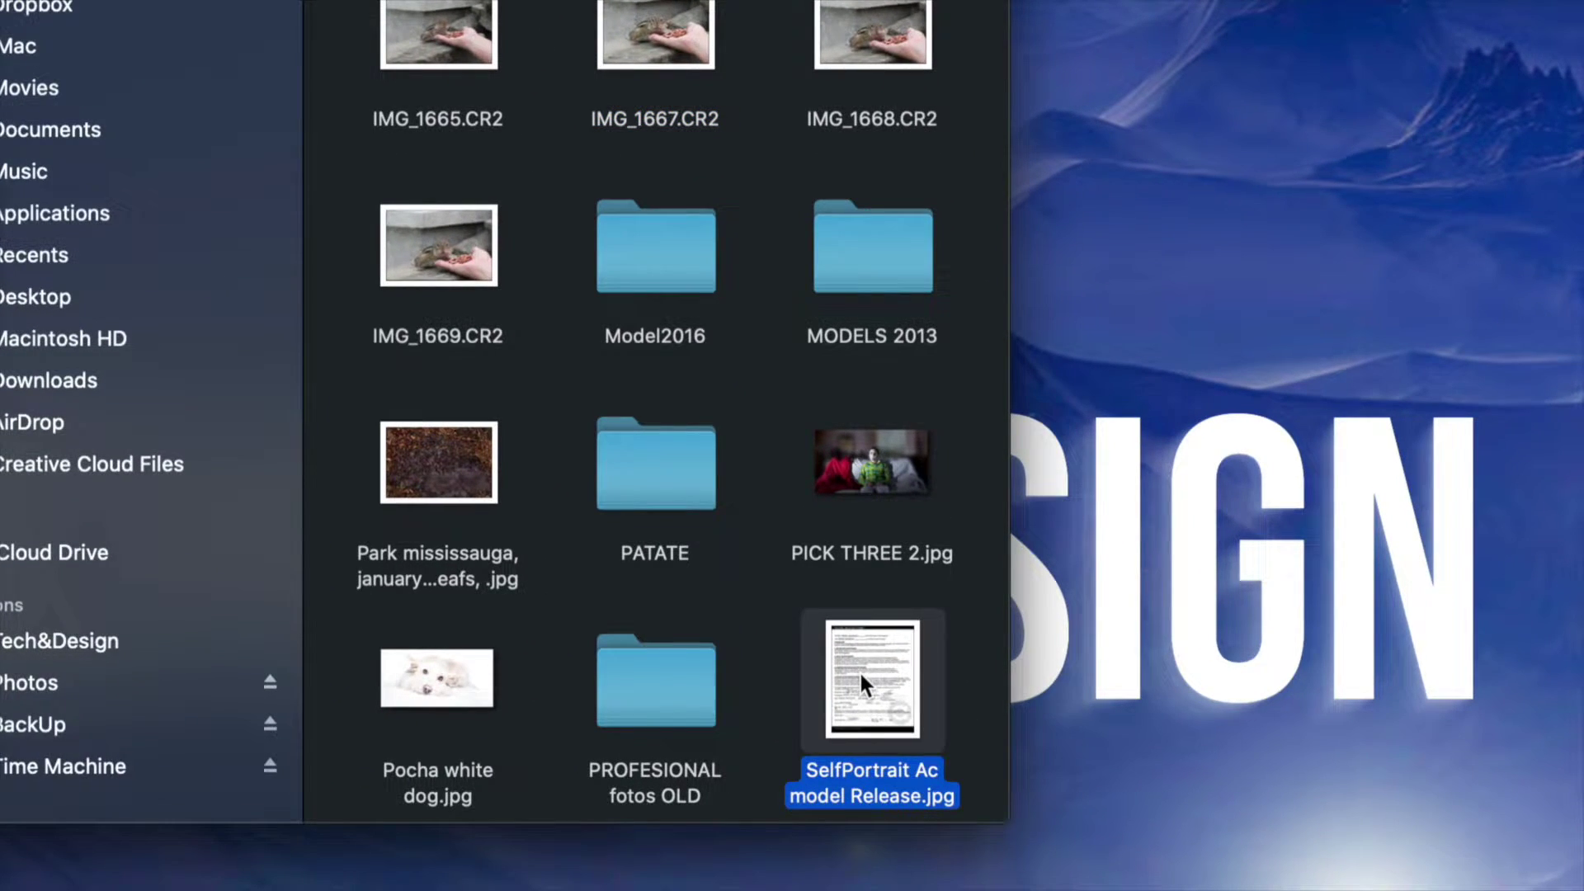
key(super+BackSpace)
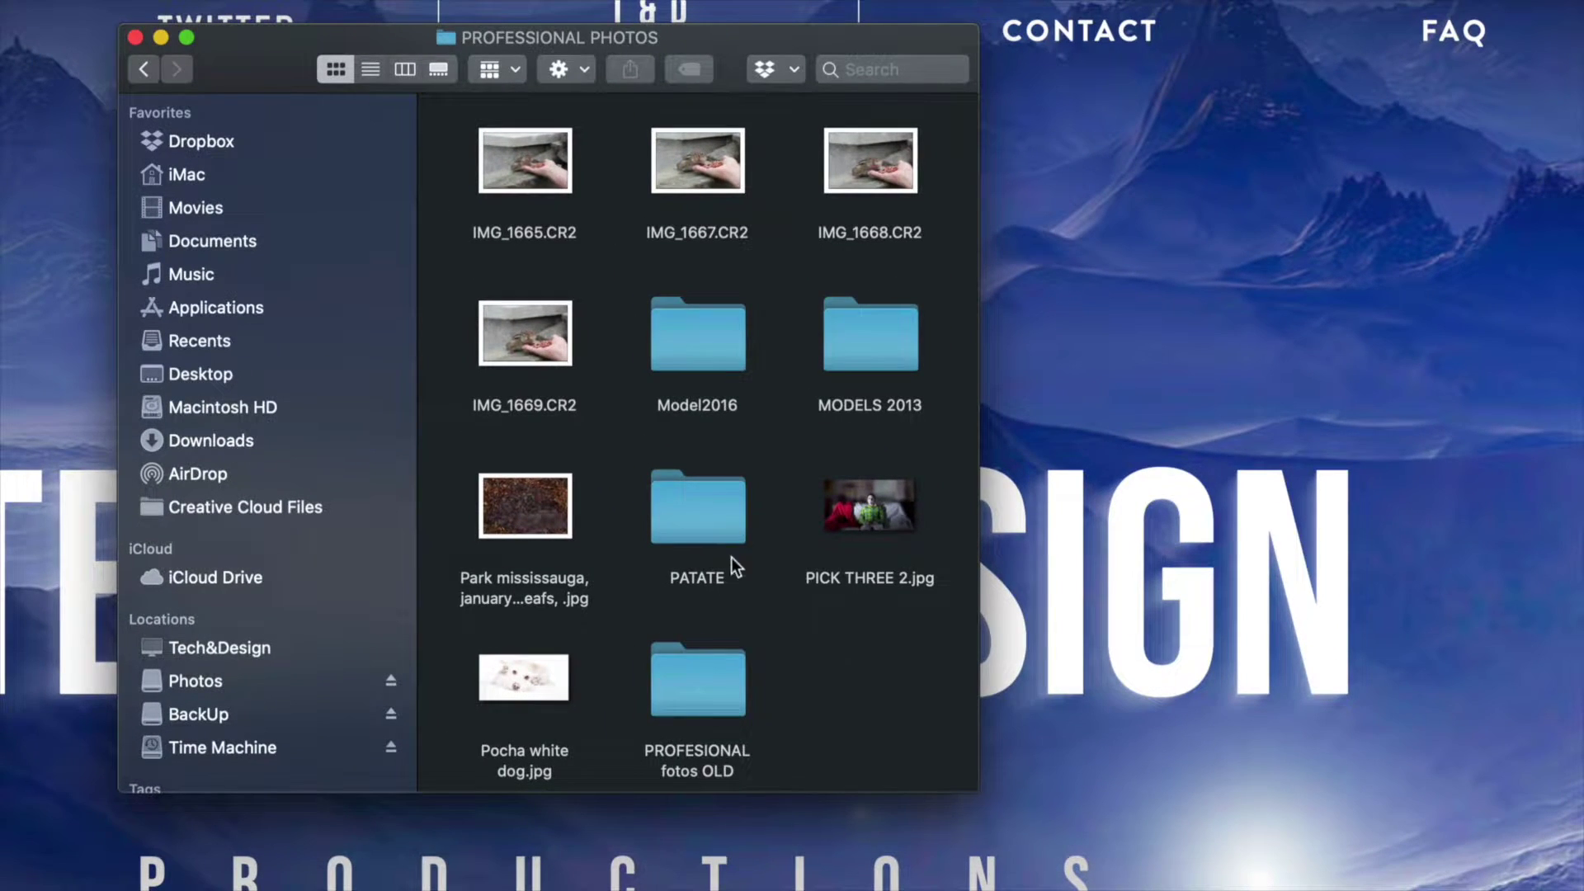
scroll(709, 541, up, 5)
scroll(716, 547, up, 7)
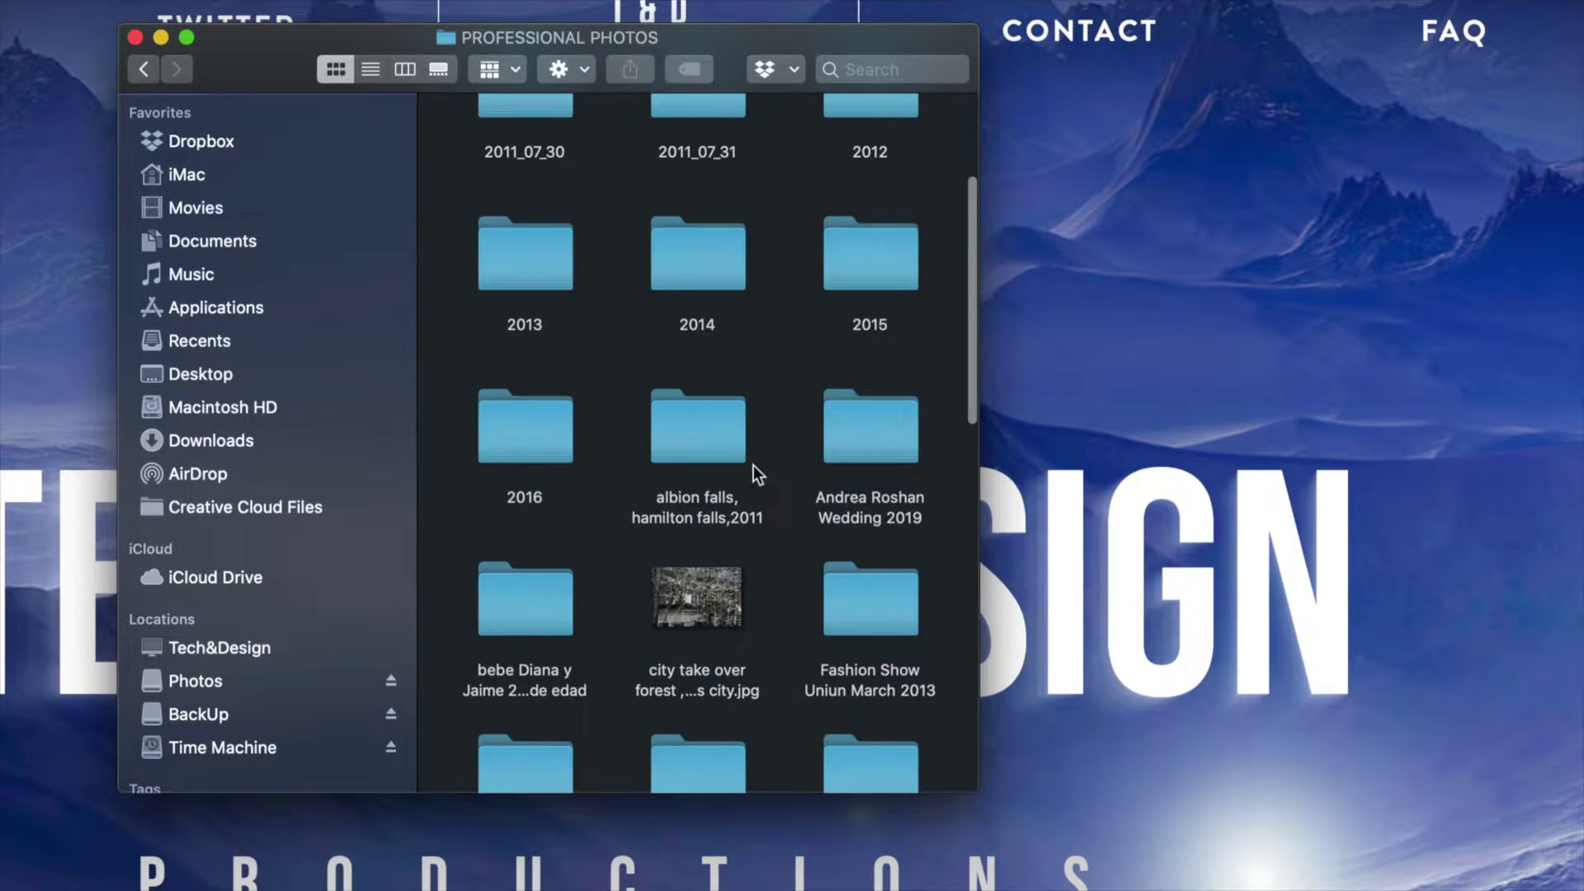
Open the albion falls, hamilton falls,2011 folder and trash six photos, IMG_1120.jpg to IMG_1124.CR2.
double_click(720, 436)
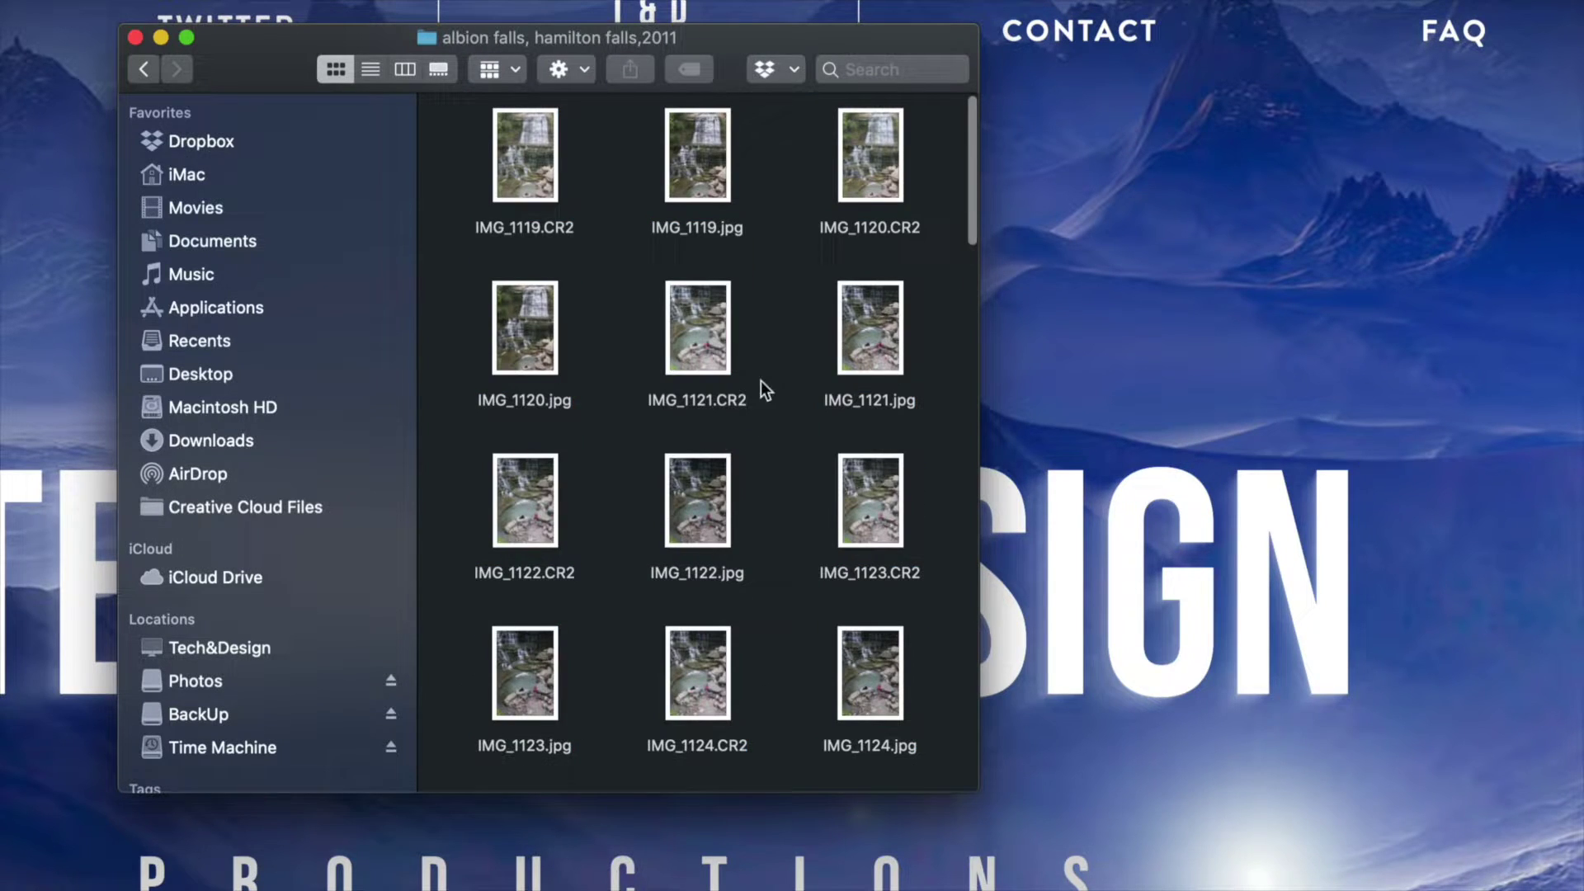
click(714, 305)
click(773, 312)
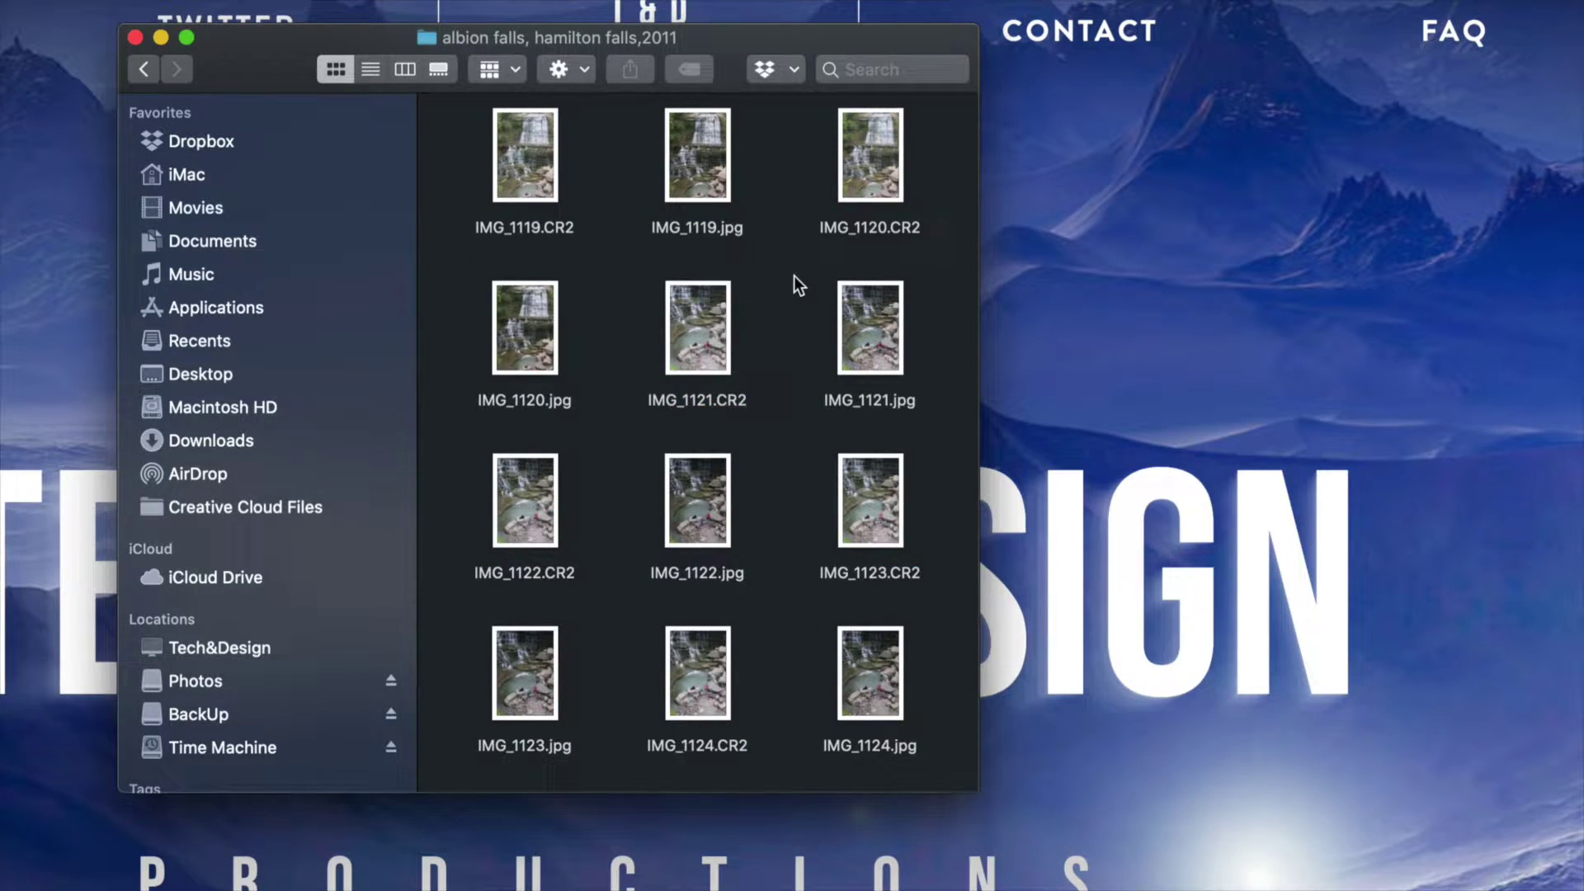
drag(794, 276, 462, 733)
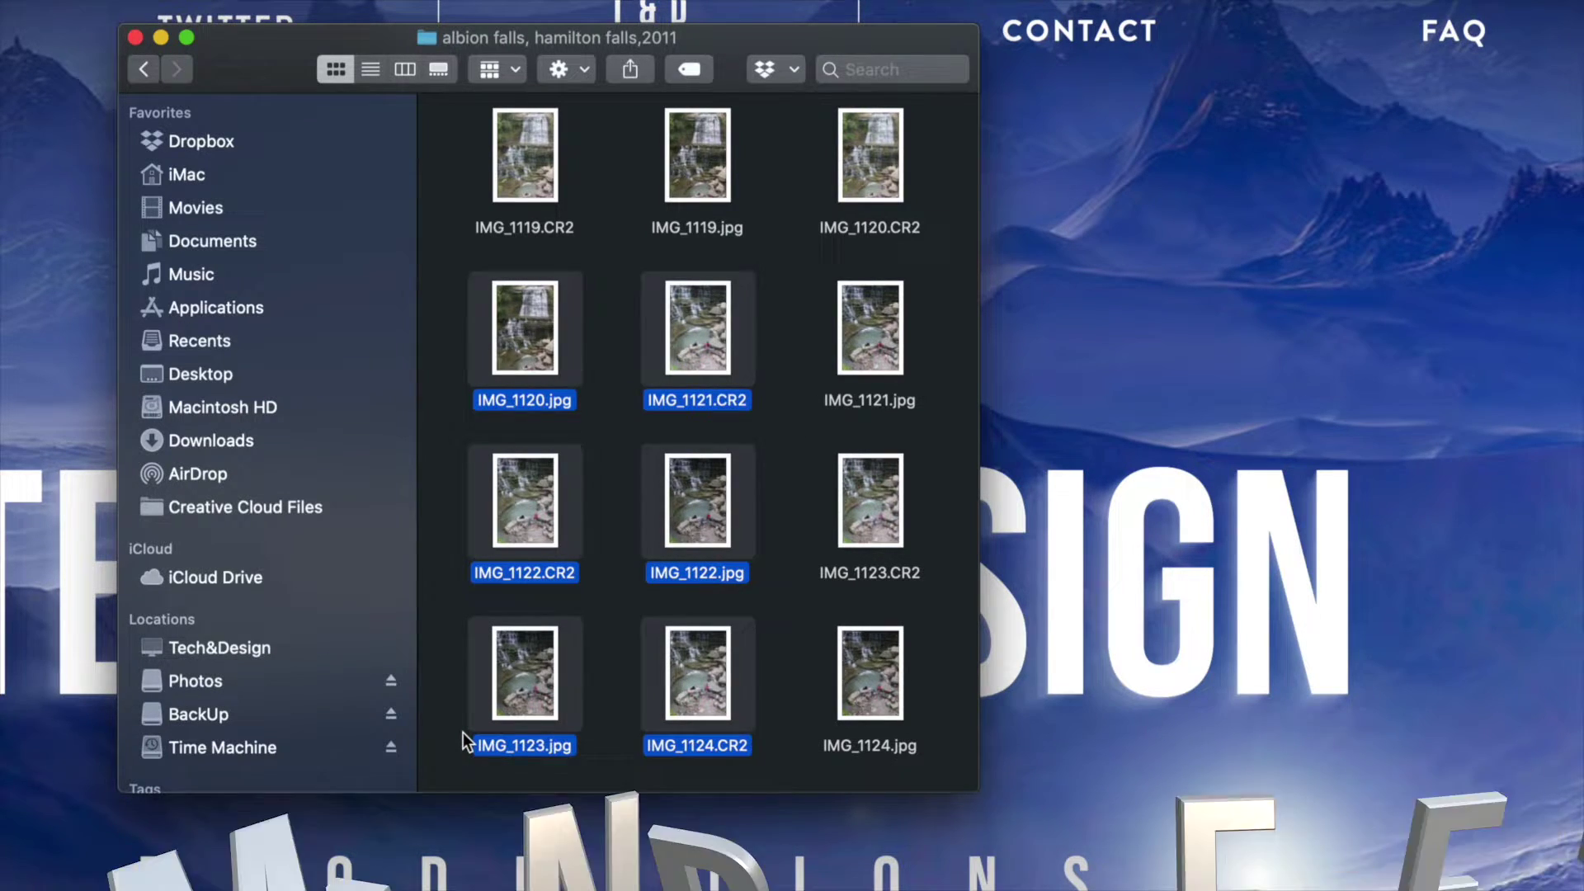
key(super+BackSpace)
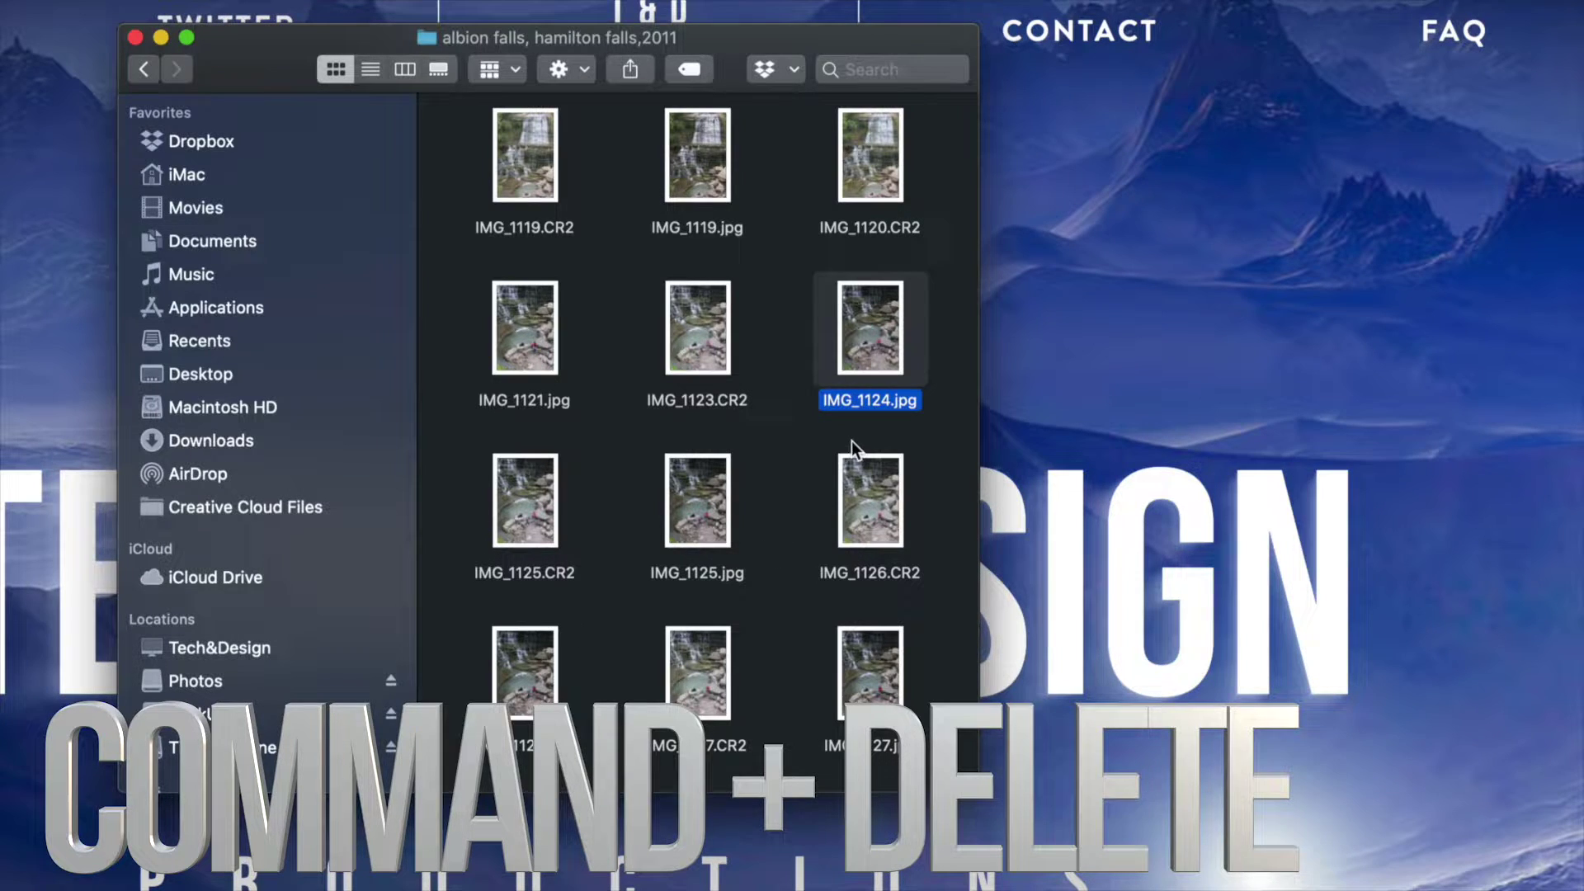
Trash six more photos, IMG_1121.jpg through IMG_1127.CR2.
drag(765, 309, 508, 684)
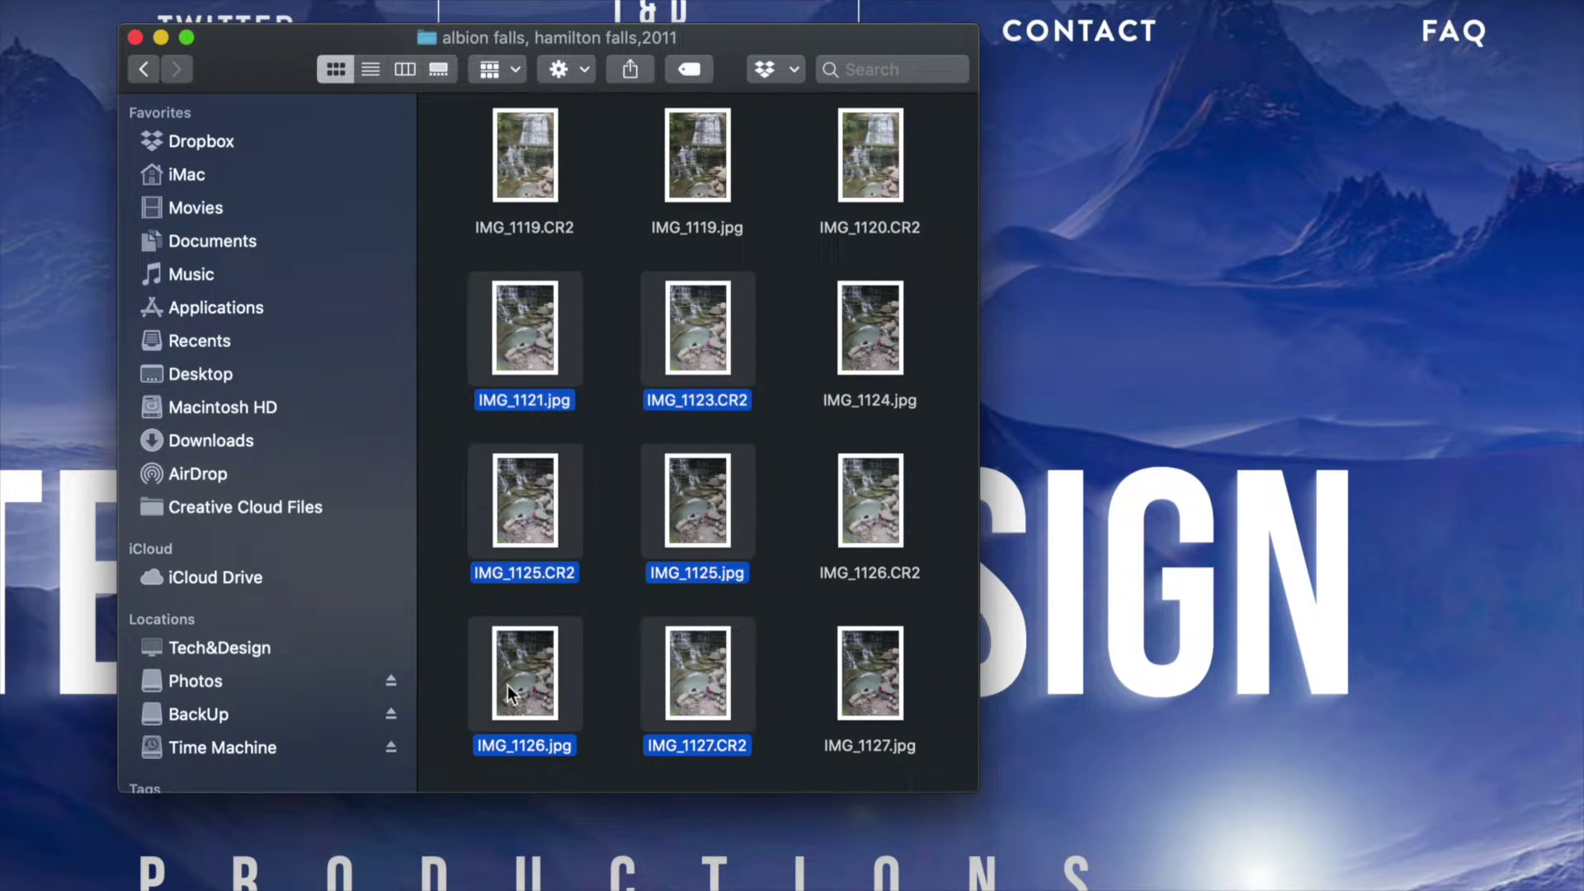
right_click(507, 685)
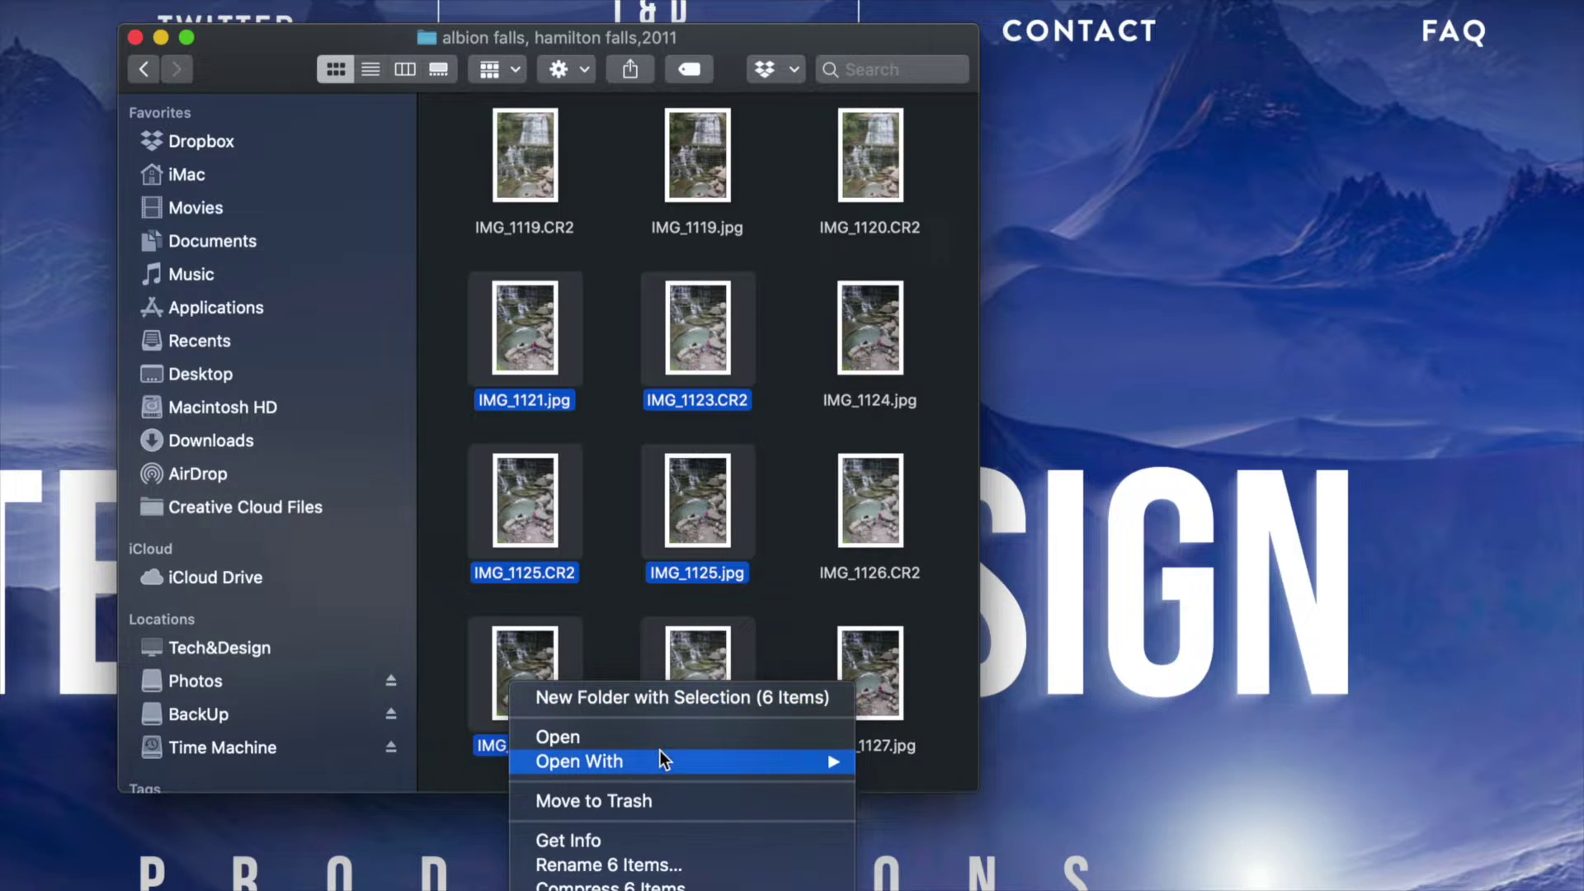
mouse_move(589, 764)
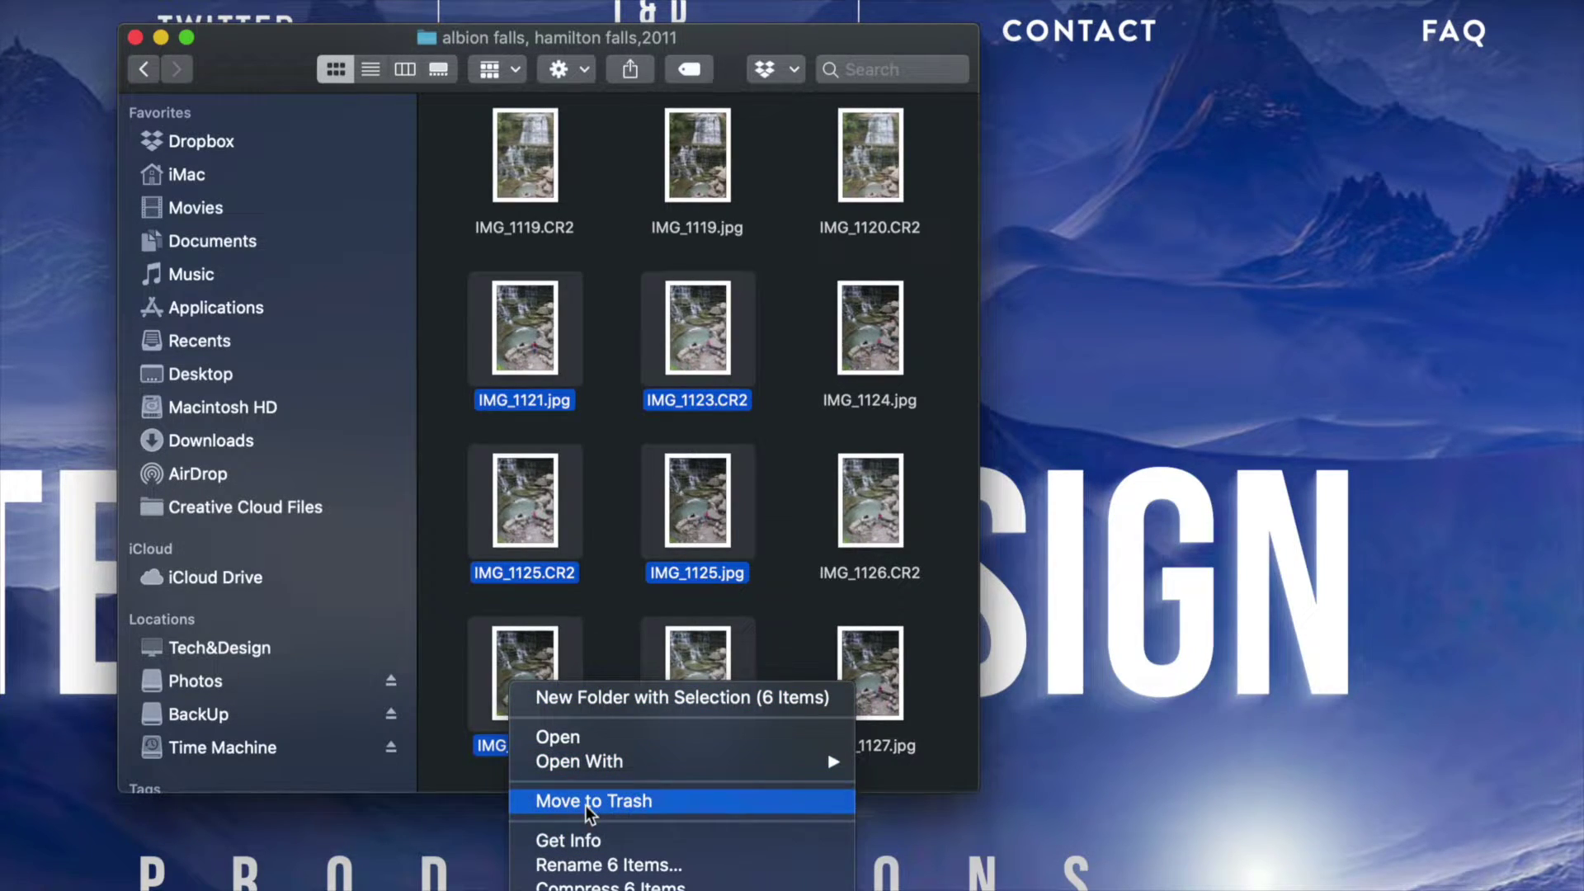
click(583, 804)
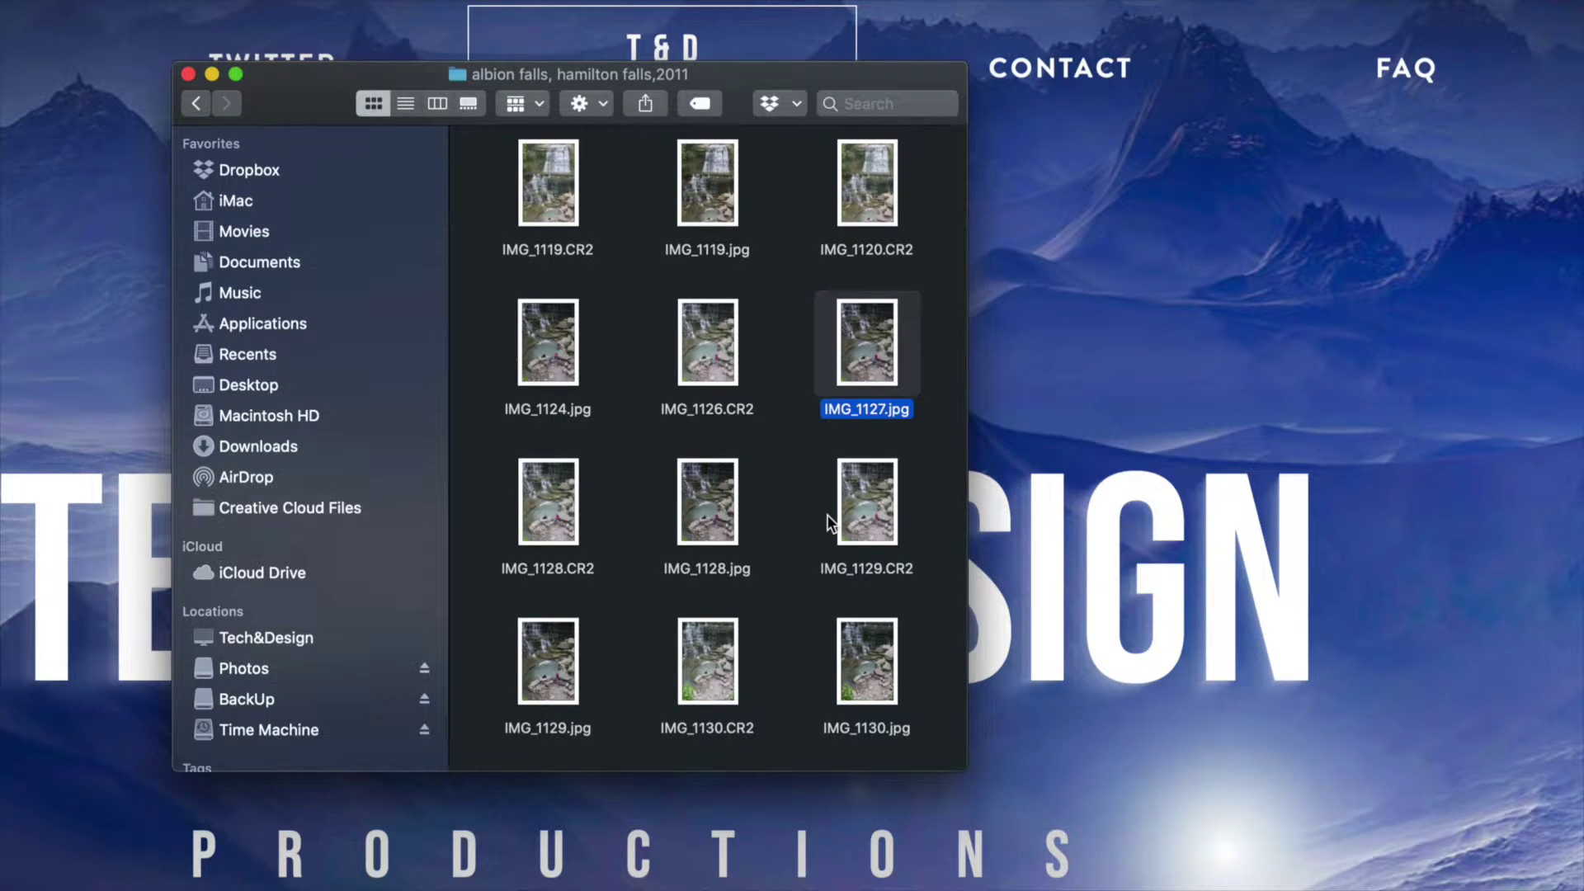
Go back to the Photos volume's top level and trash the FOTOS folder.
click(198, 102)
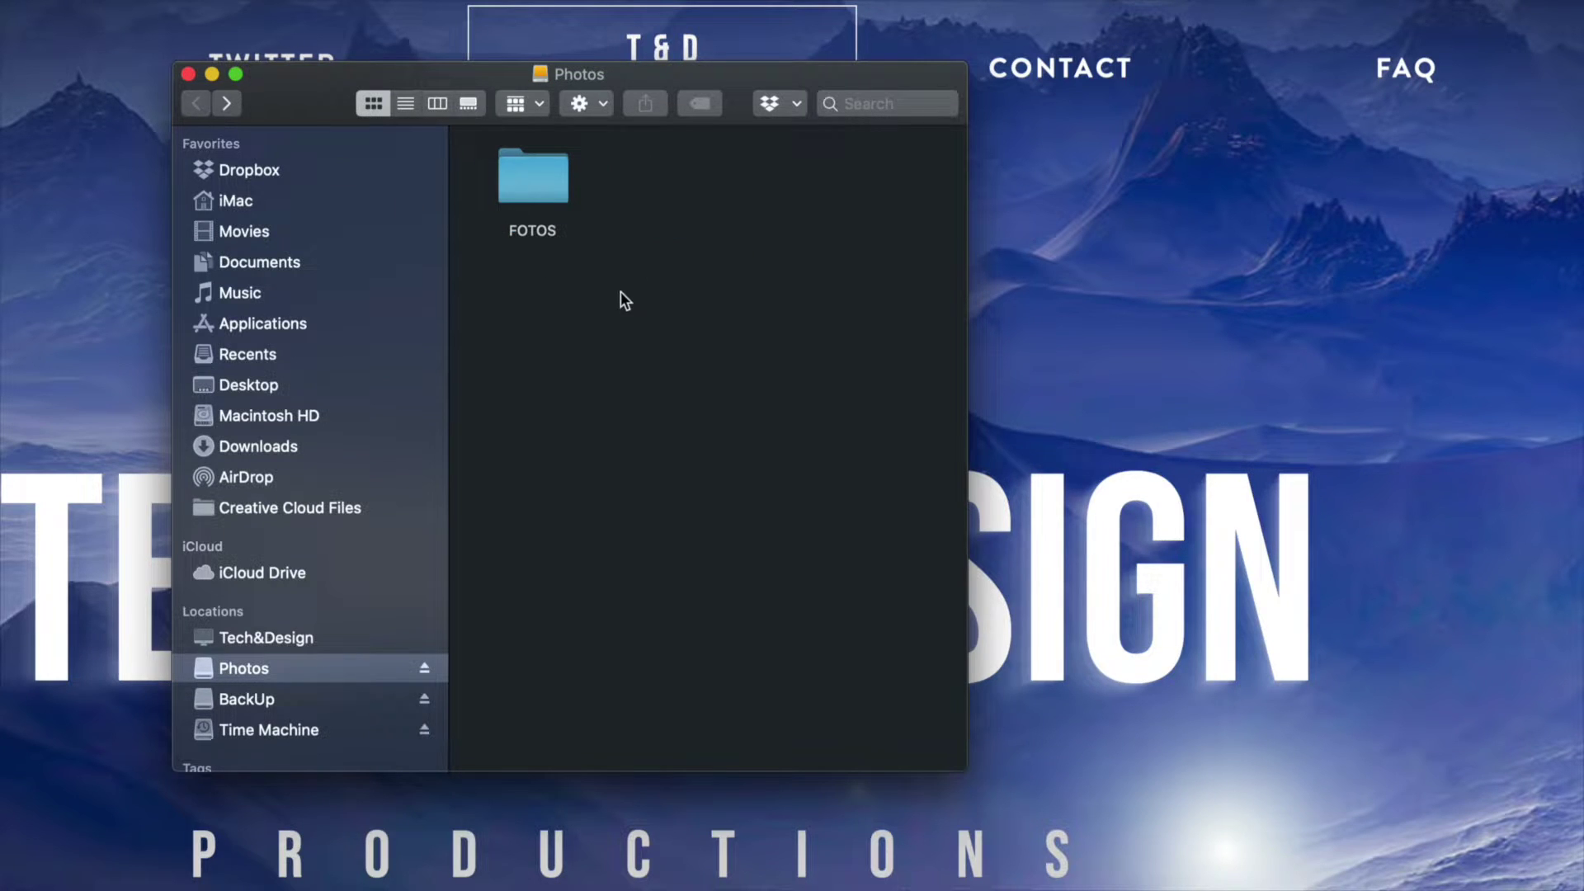
click(547, 191)
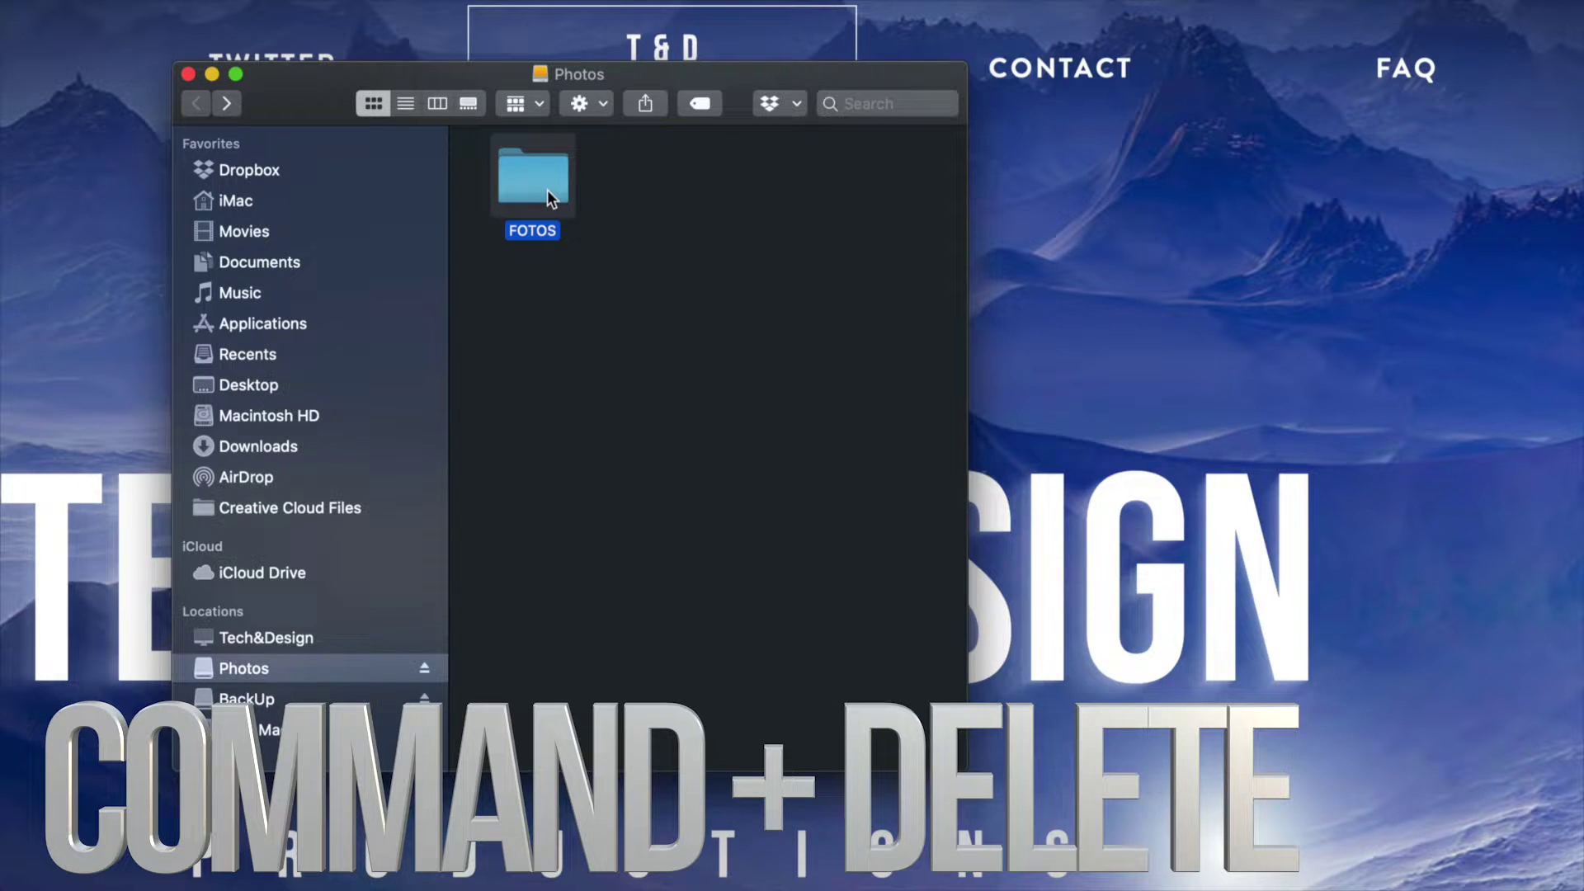
key(super+BackSpace)
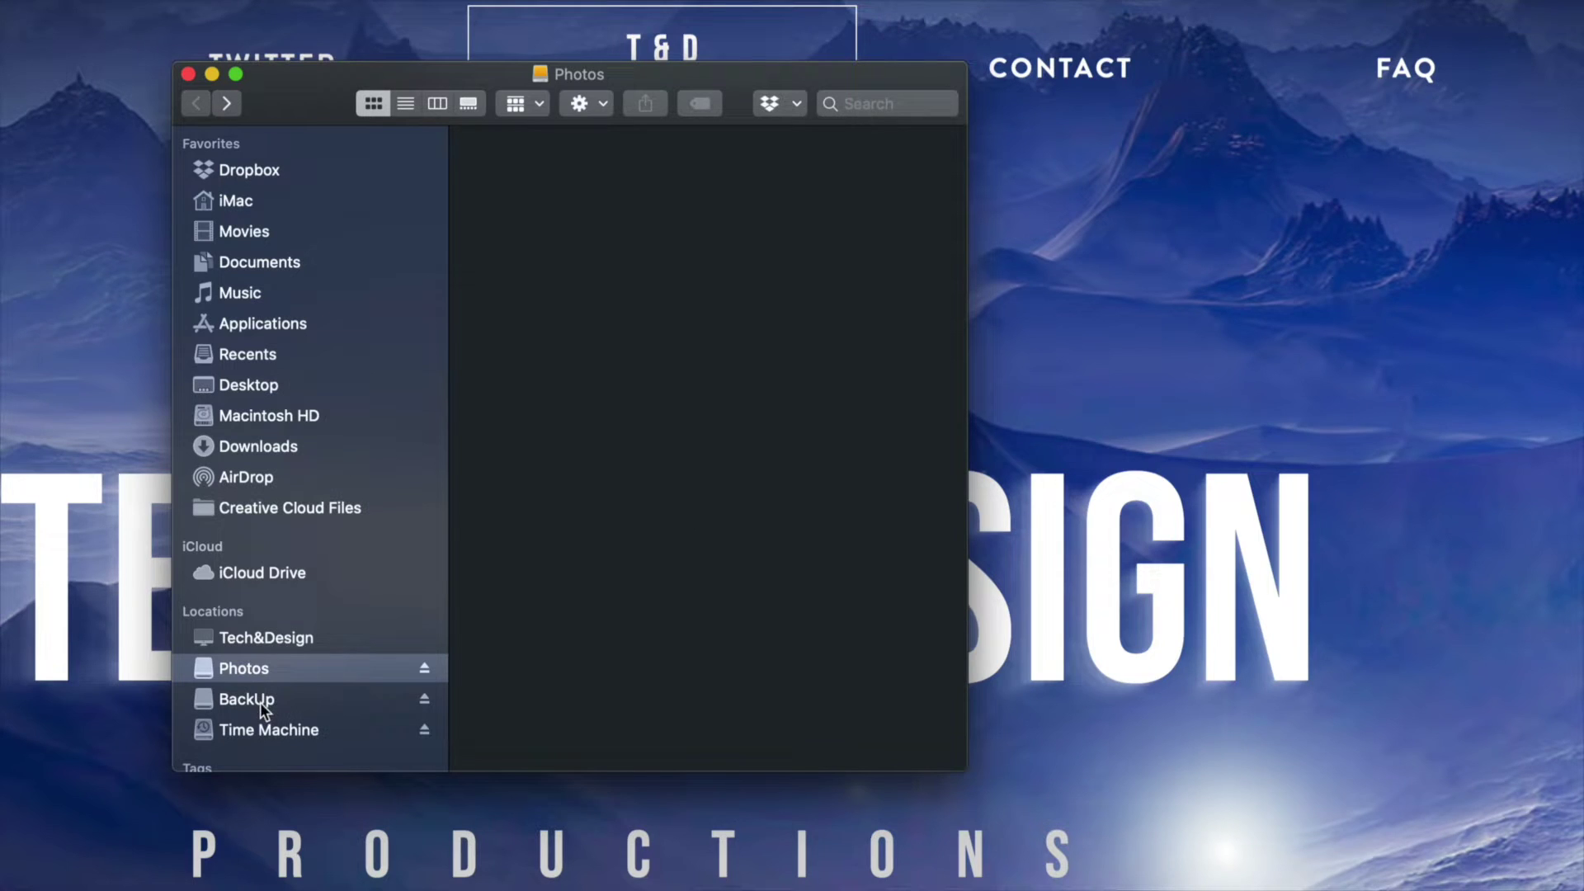
Open the BackUp volume and move Estratificada.doc to the Trash.
click(260, 701)
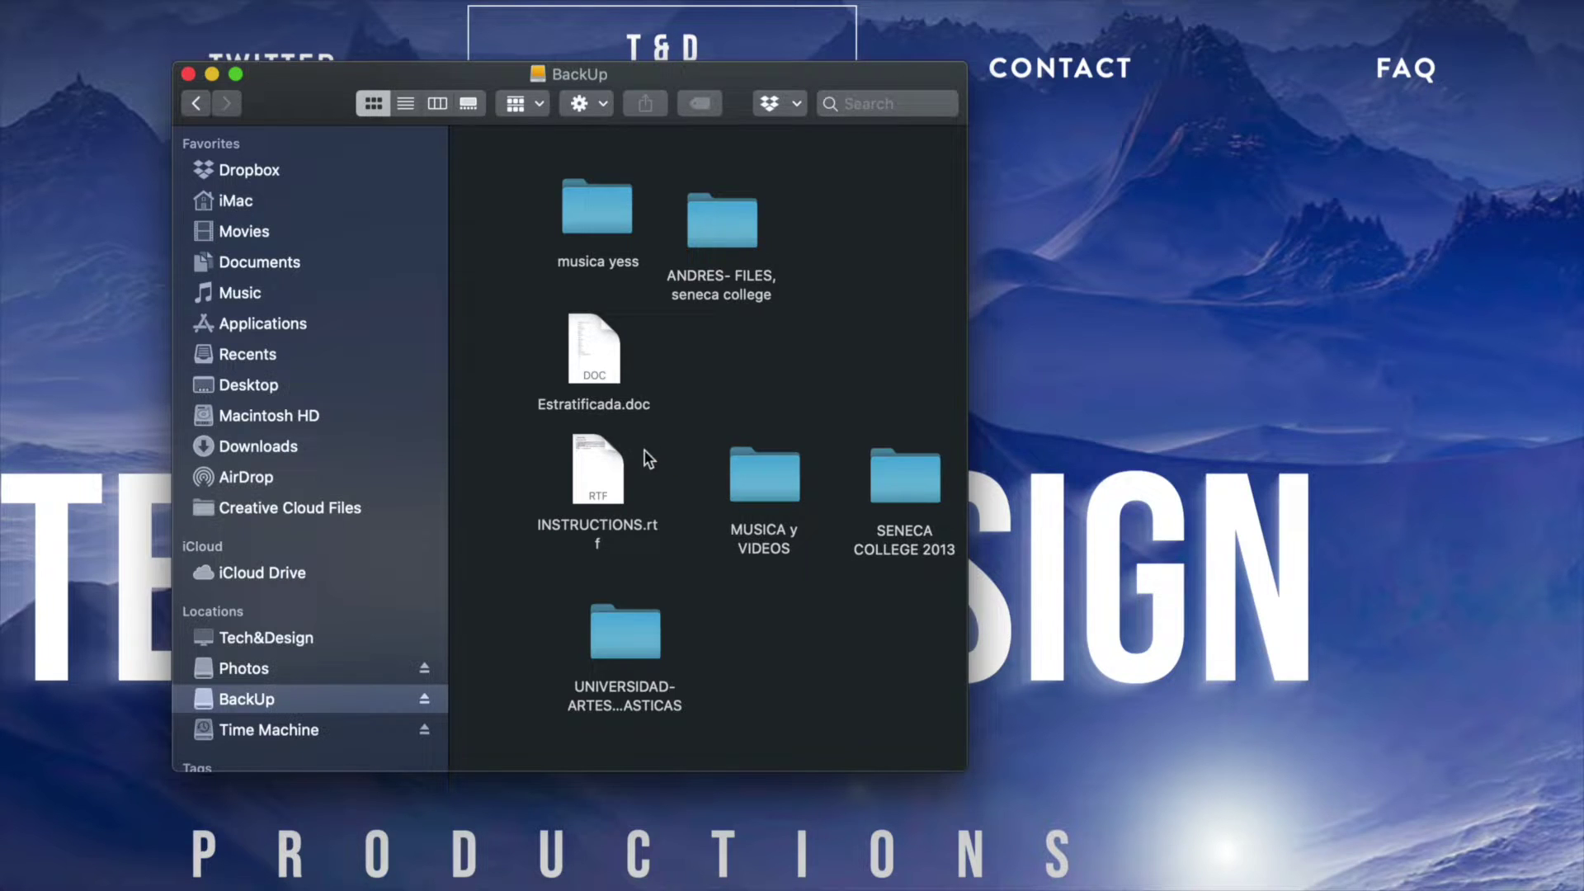
click(596, 336)
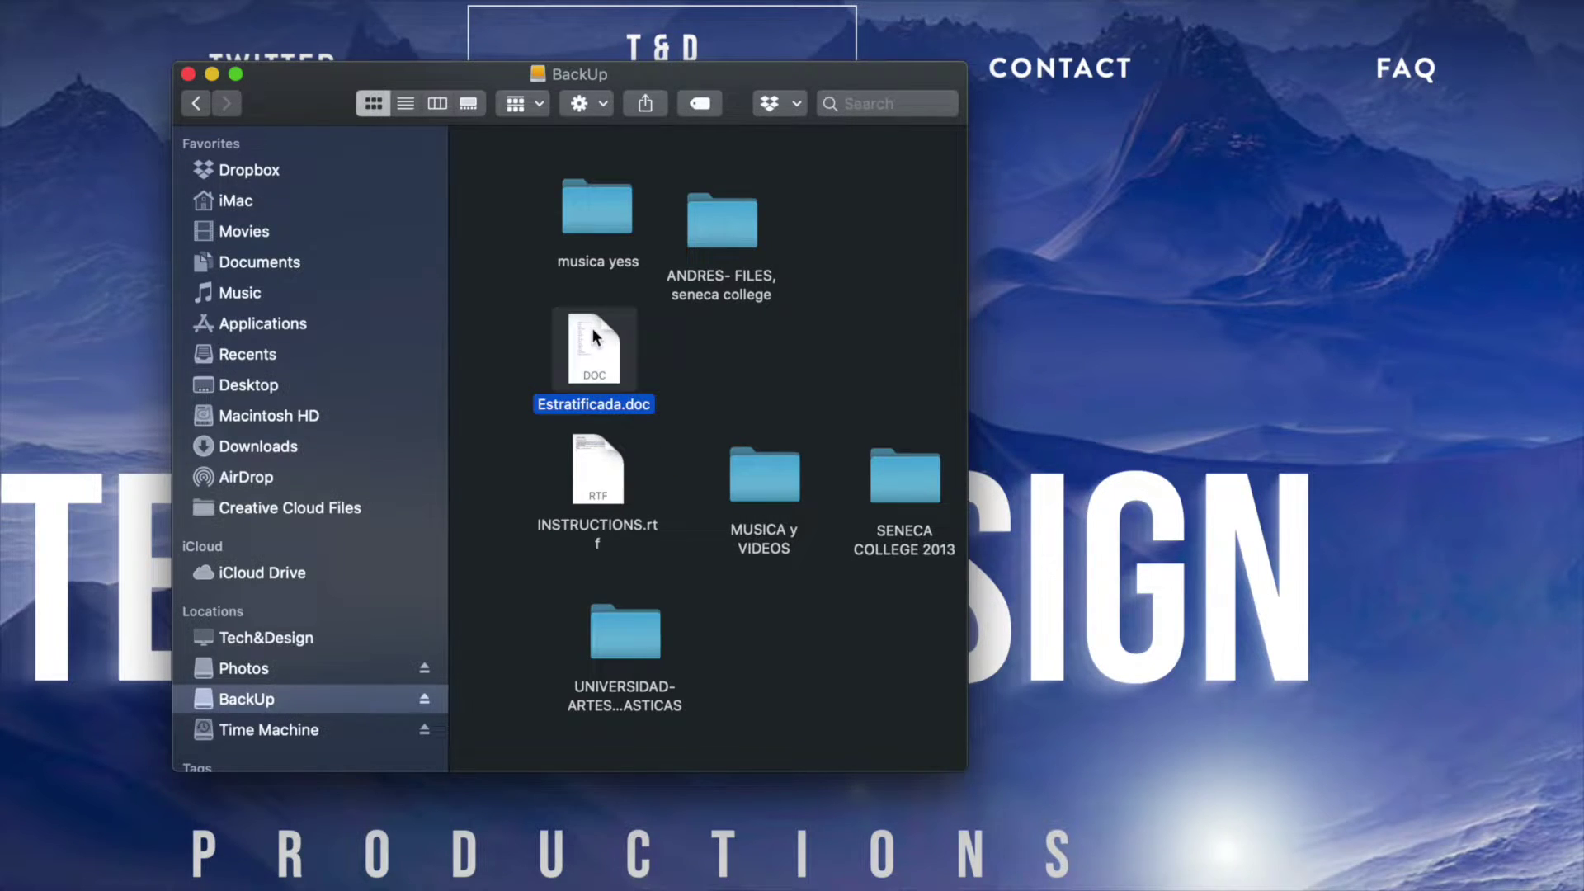
key(super+BackSpace)
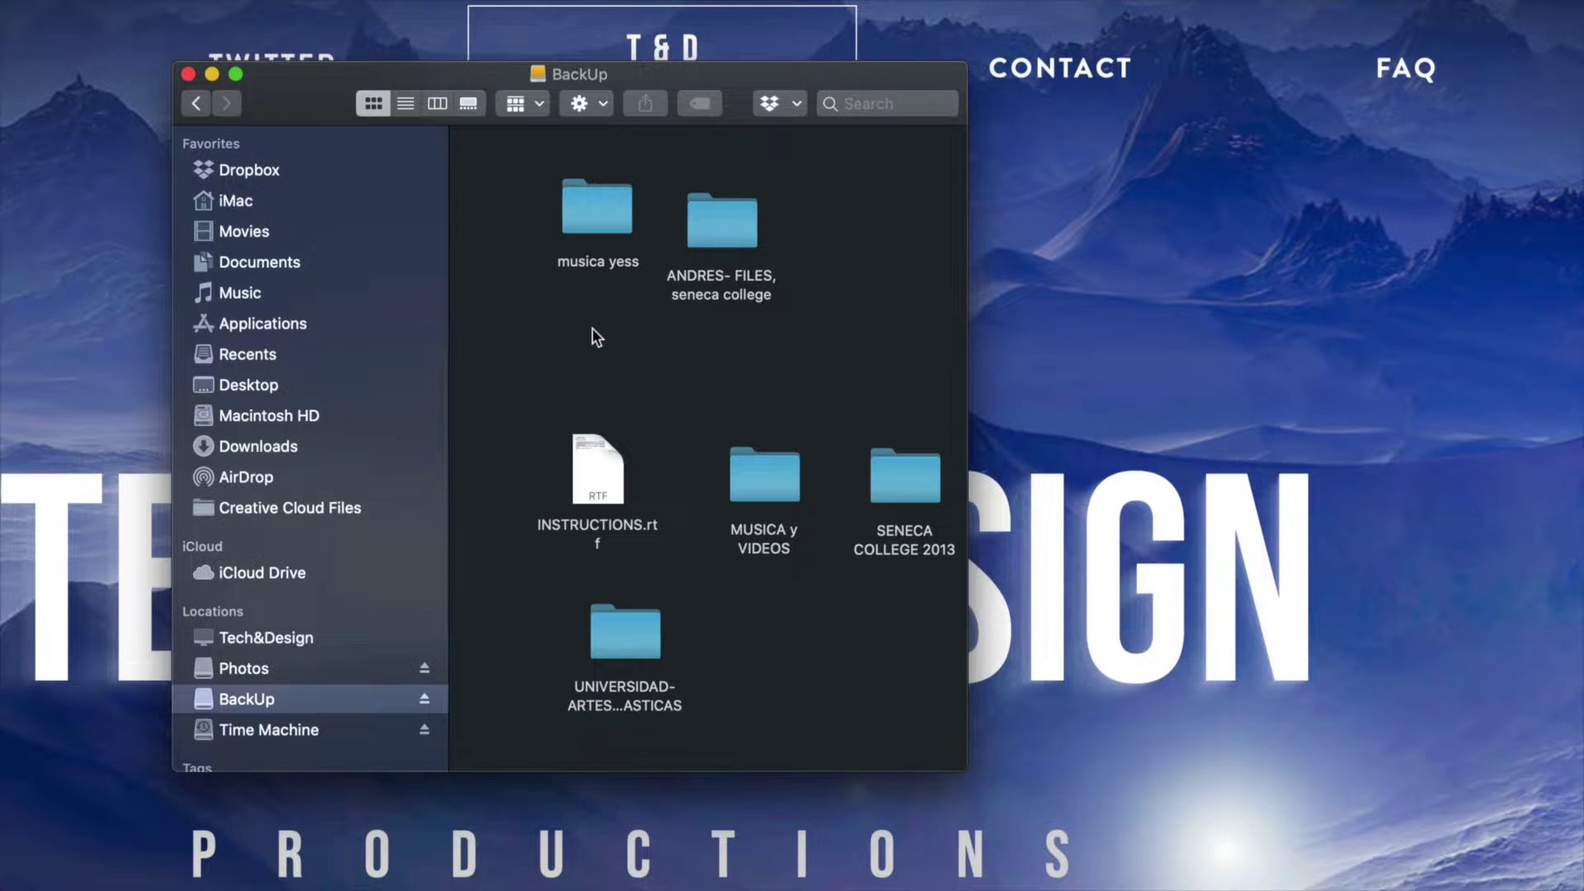
Move the MUSICA y VIDEOS folder to the Trash.
click(764, 460)
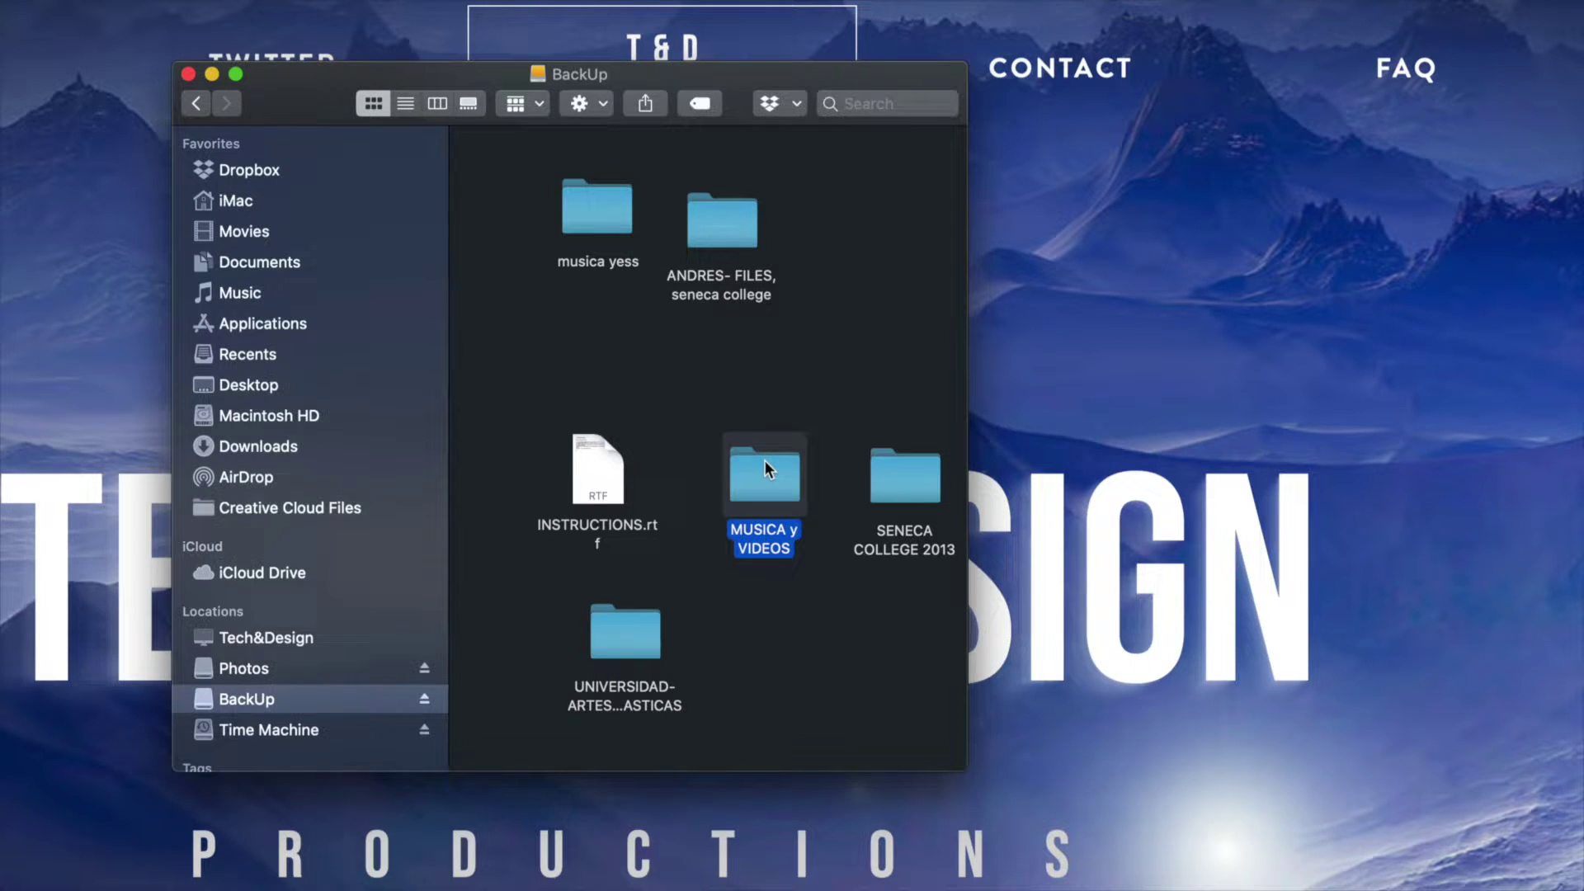
right_click(765, 461)
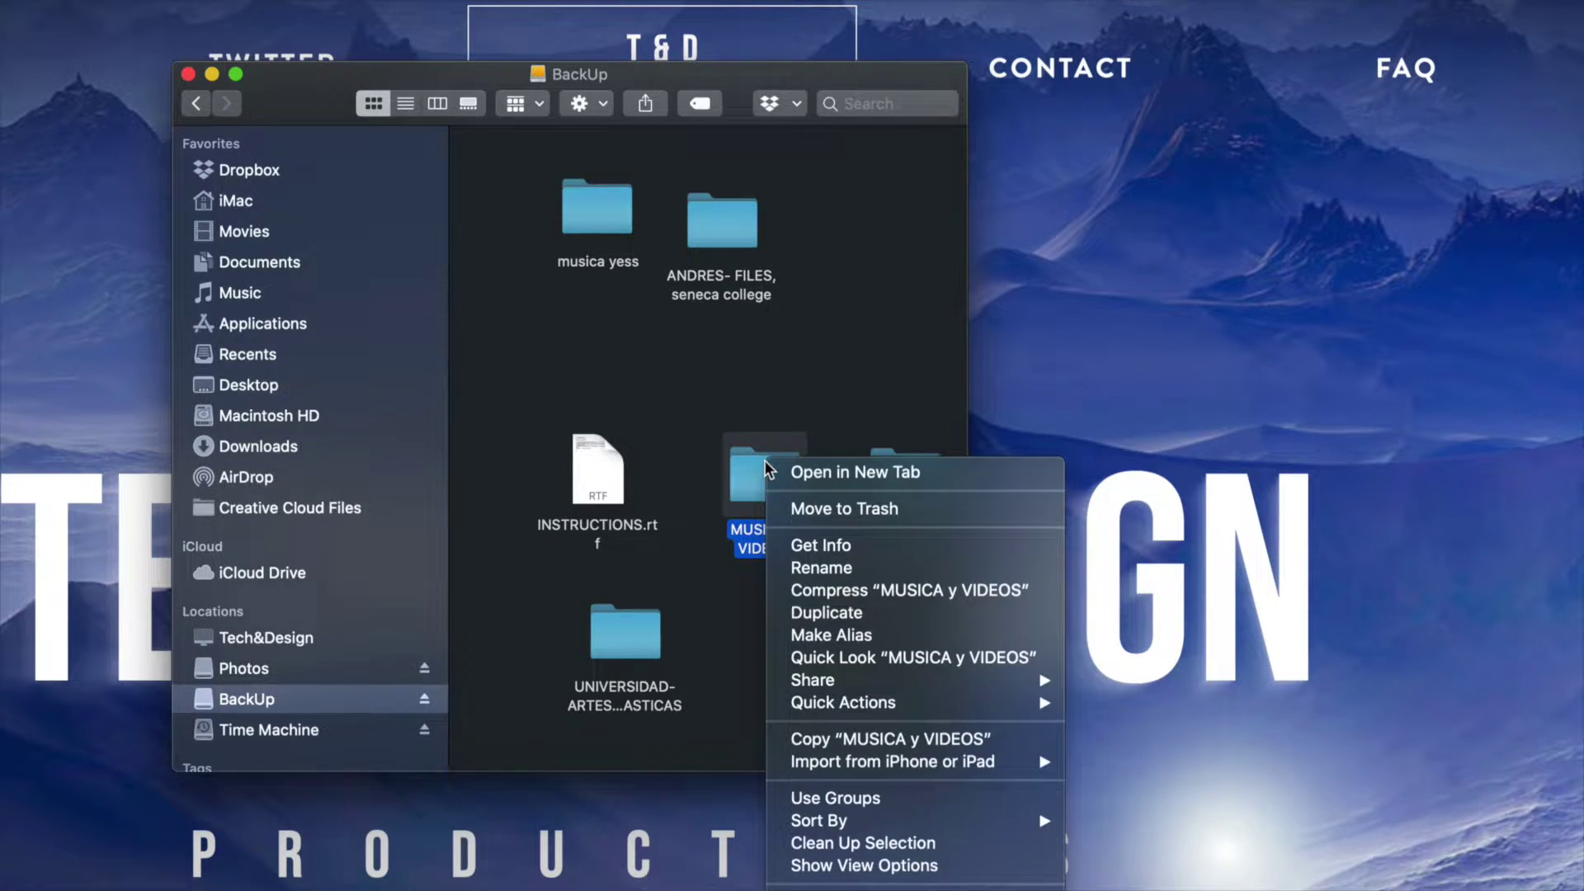
click(860, 509)
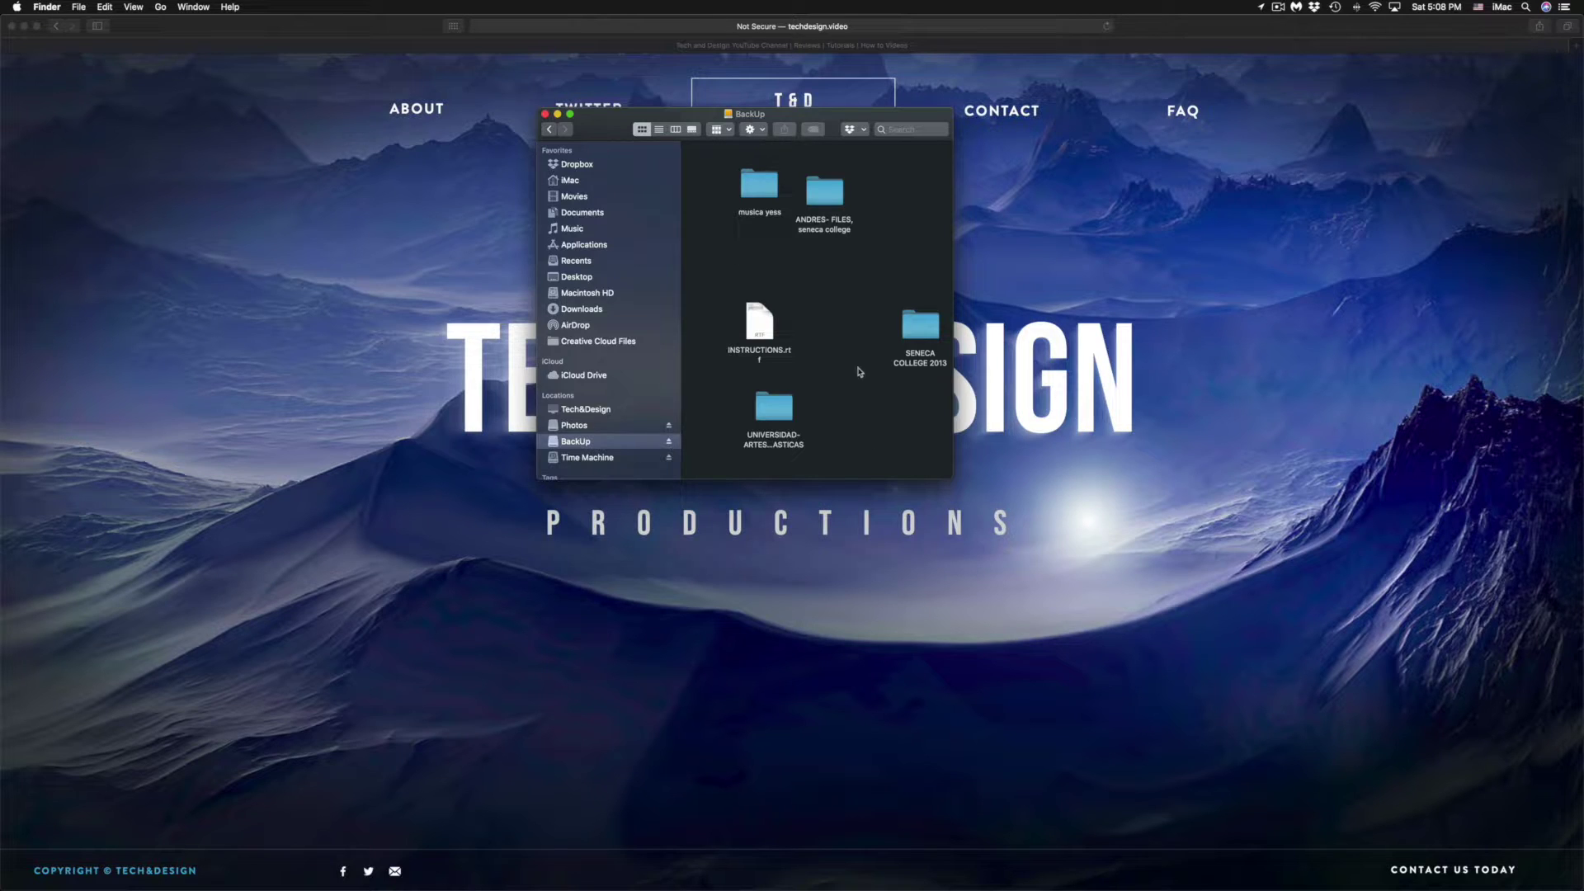
Empty the Trash from the Dock and confirm the permanent erase.
mouse_move(899, 862)
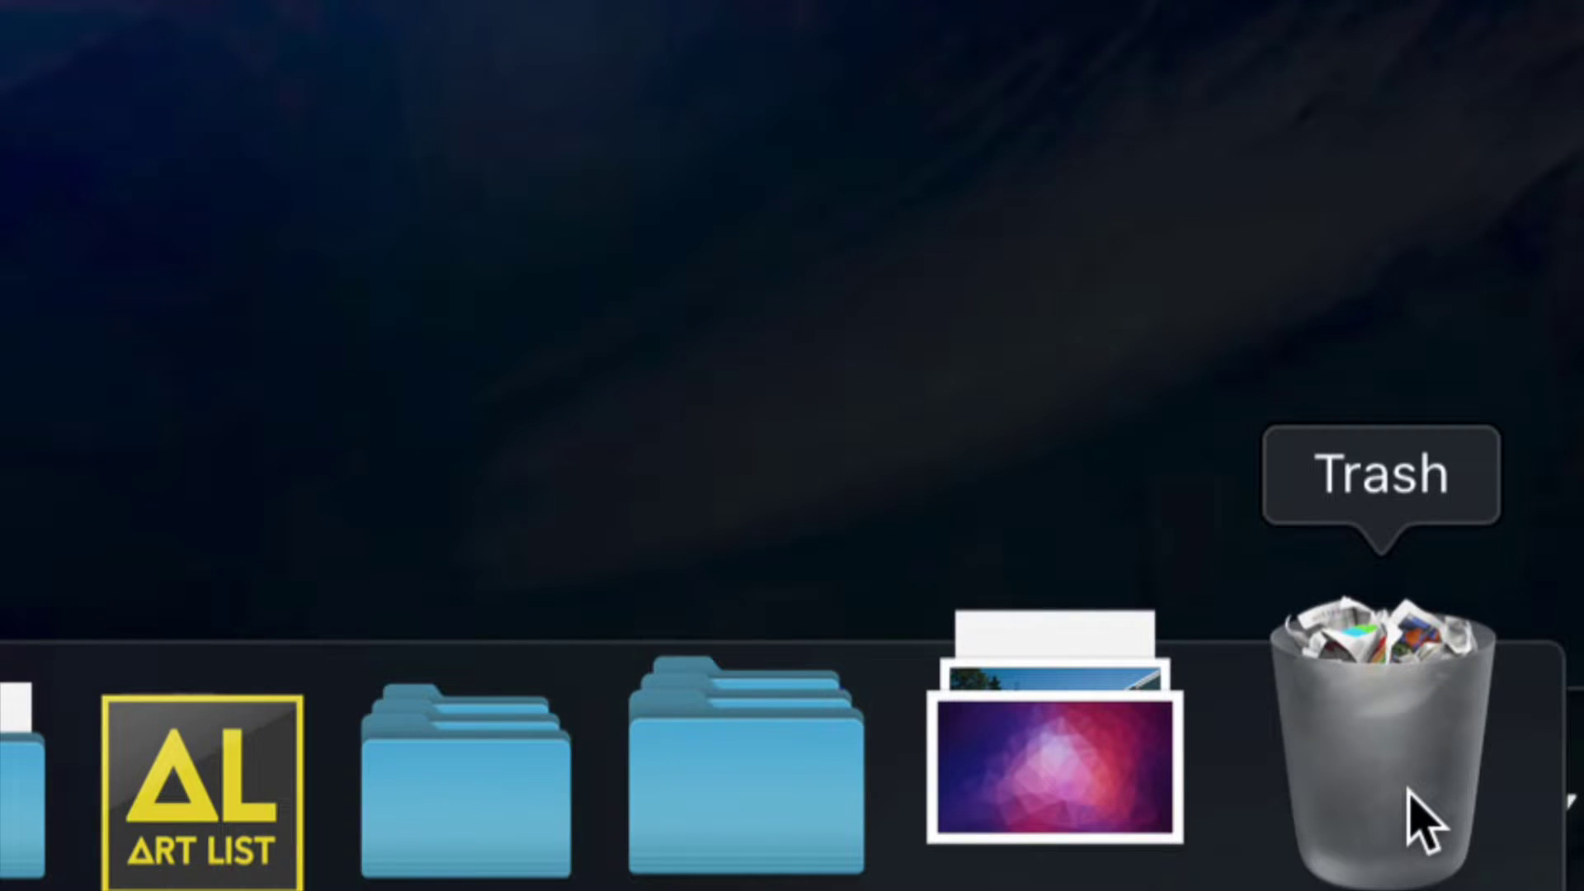
right_click(1426, 825)
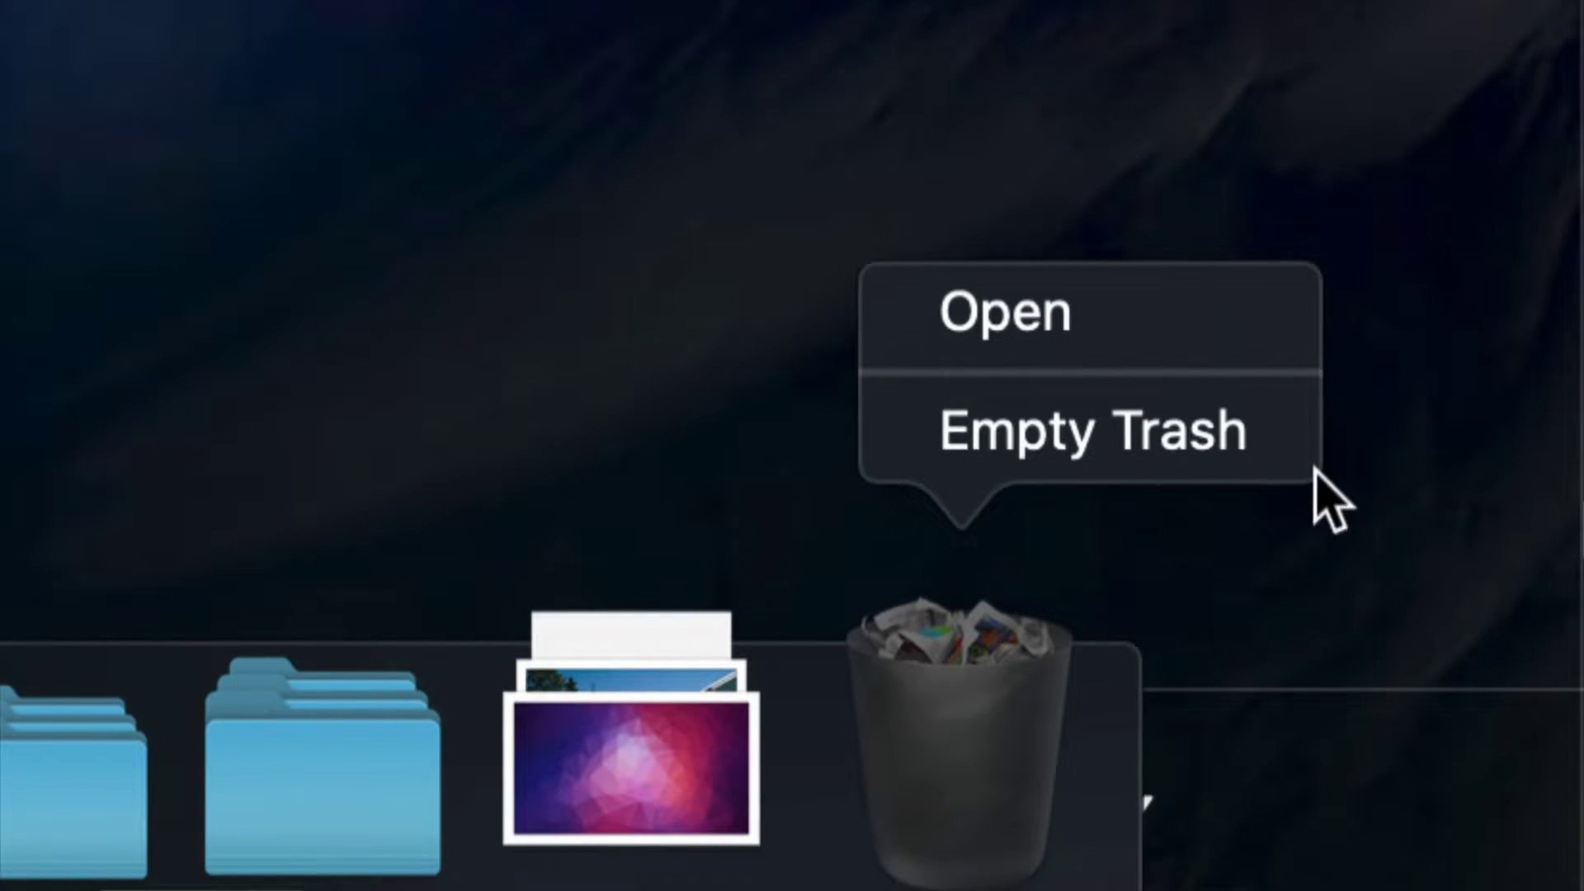
click(1023, 430)
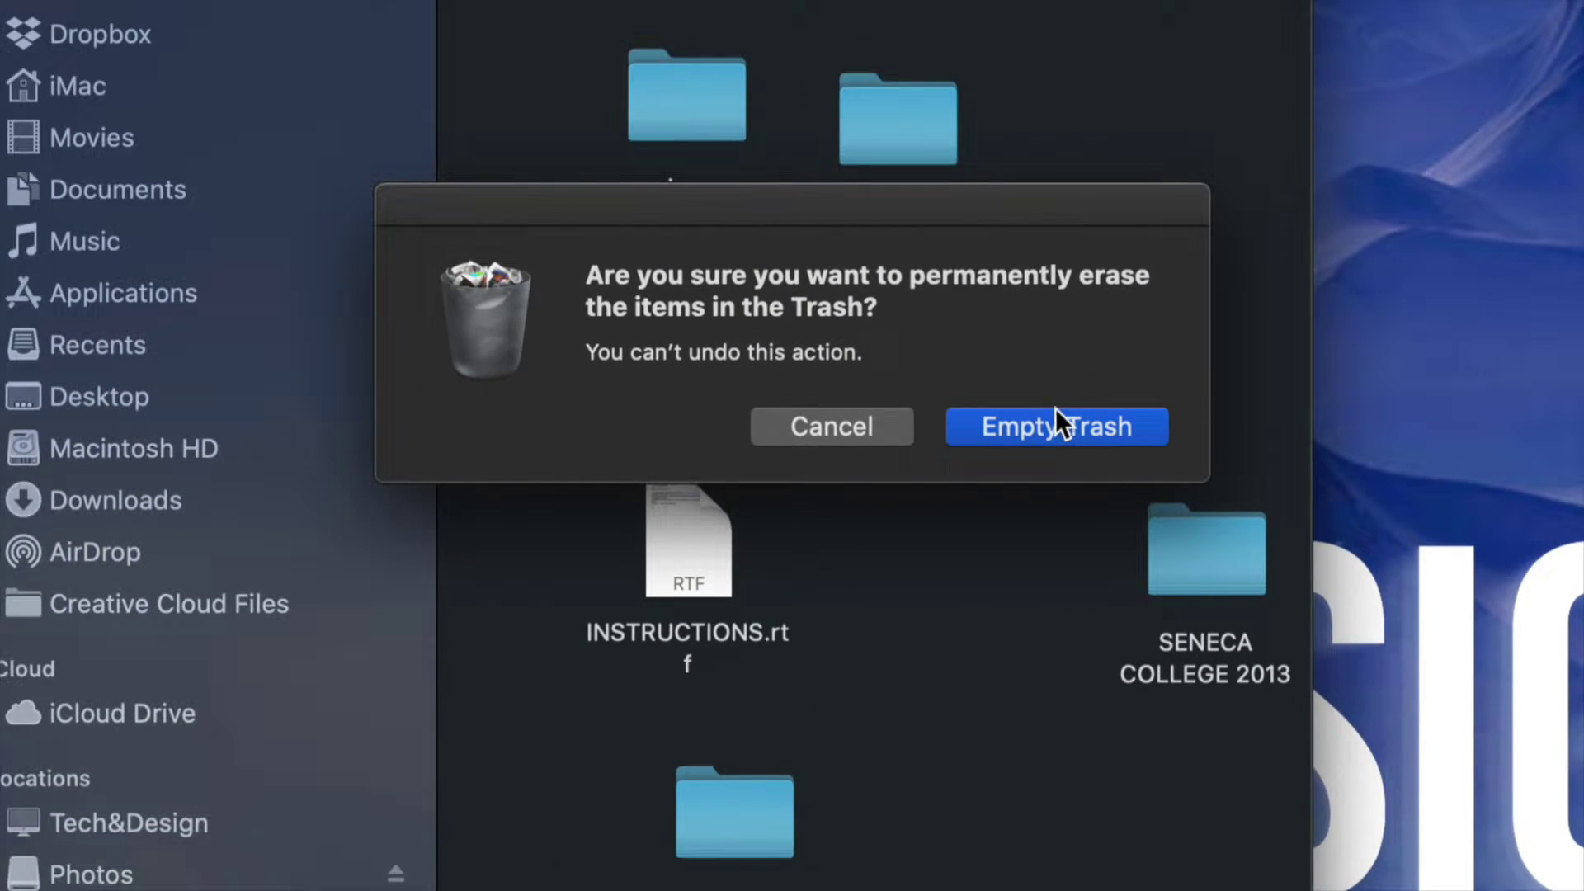
click(1000, 407)
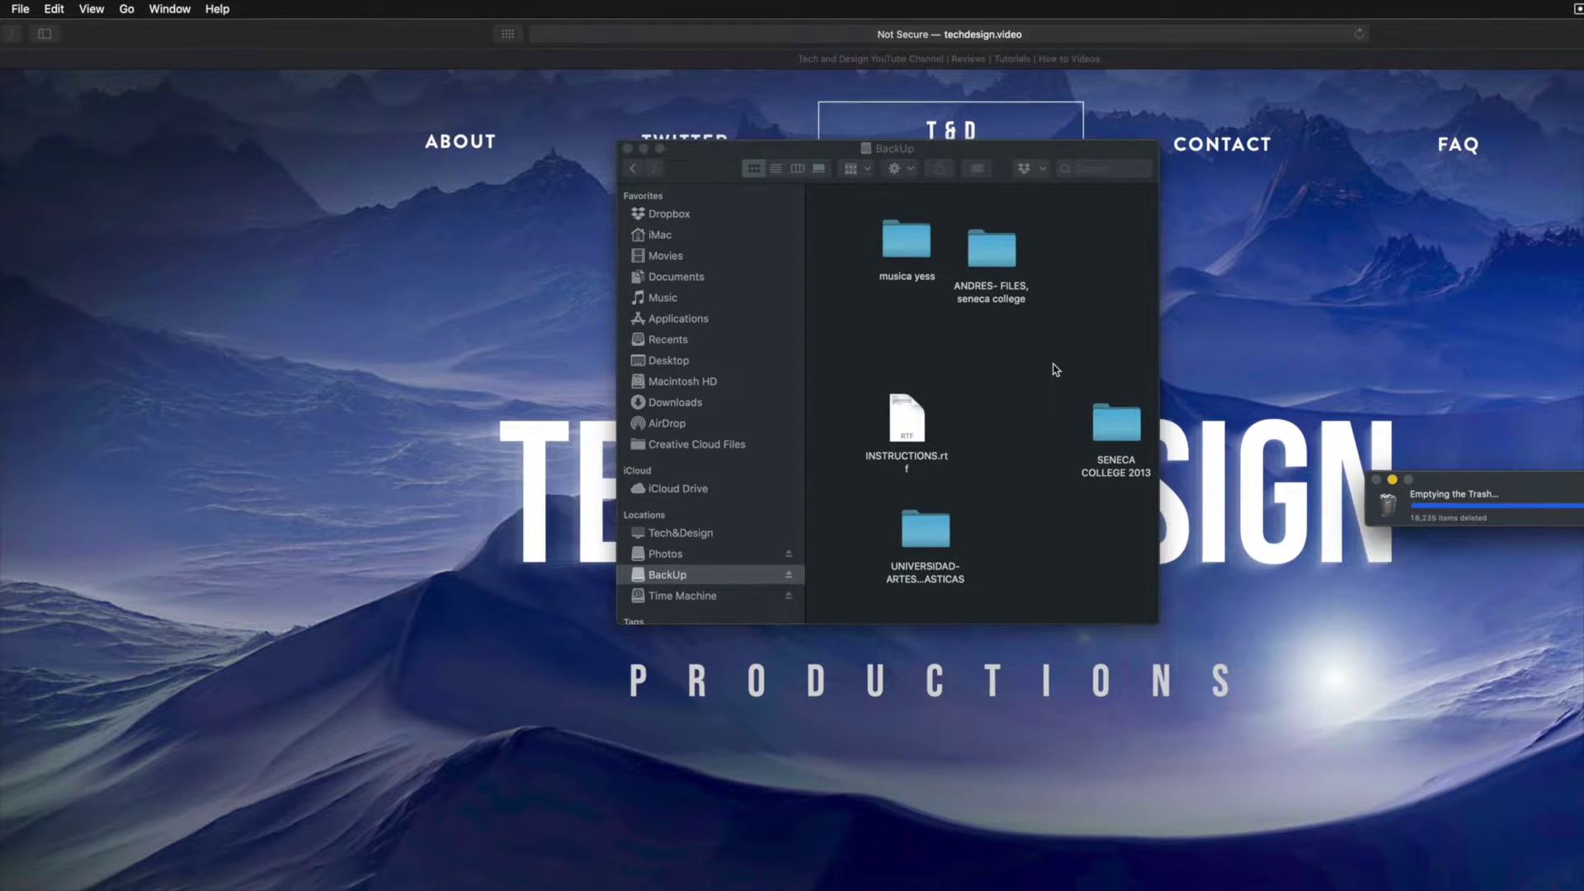
Bring the BackUp Finder window in front of Safari and move it lower on screen.
click(1175, 408)
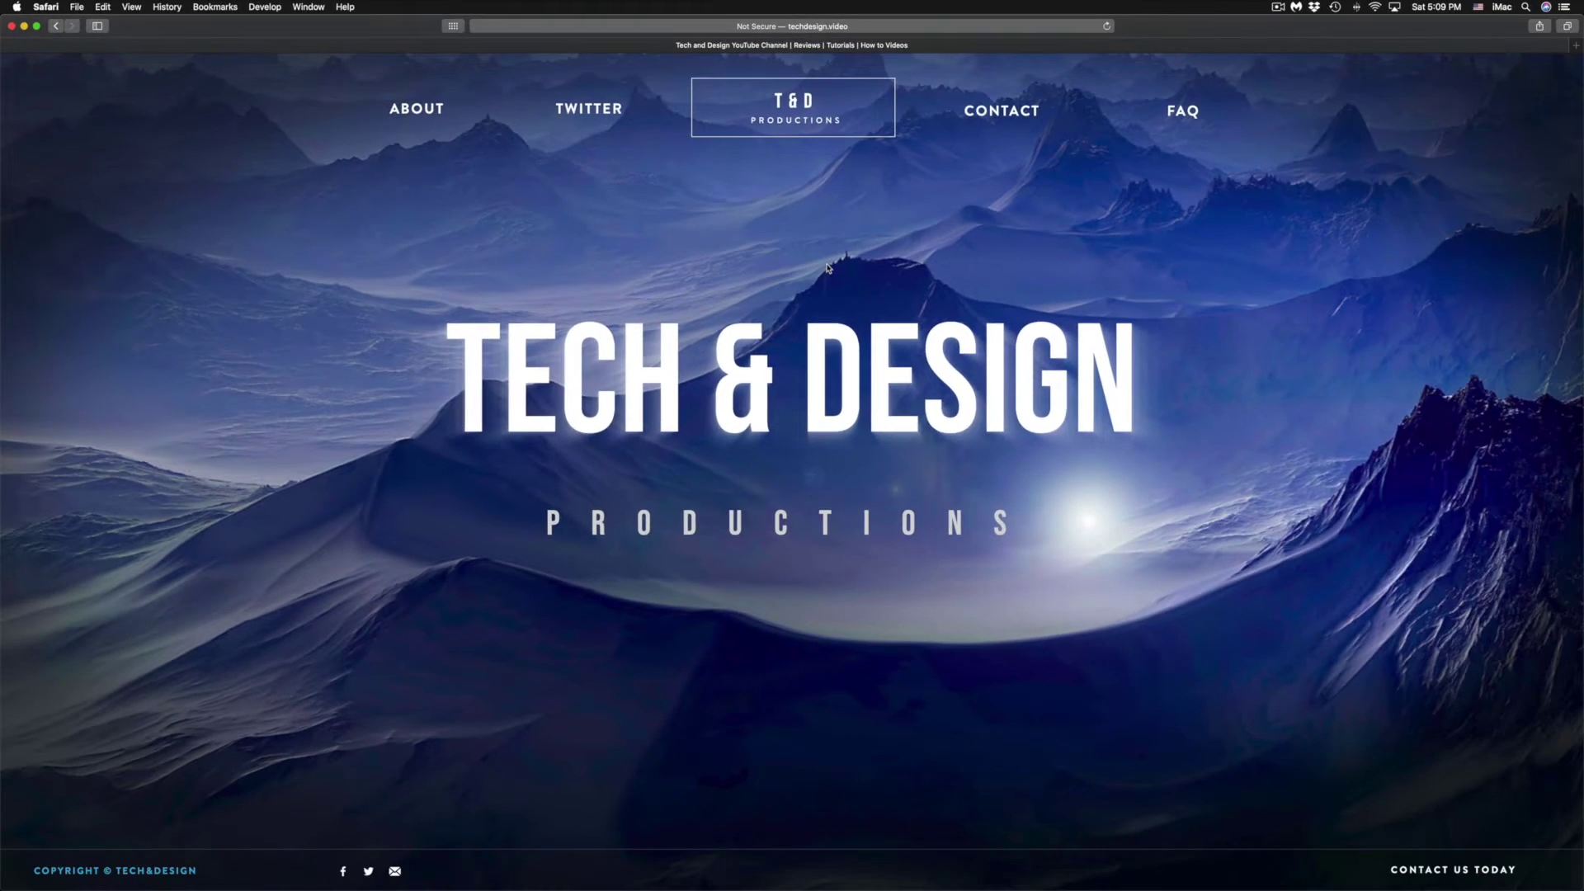
key(super+Tab)
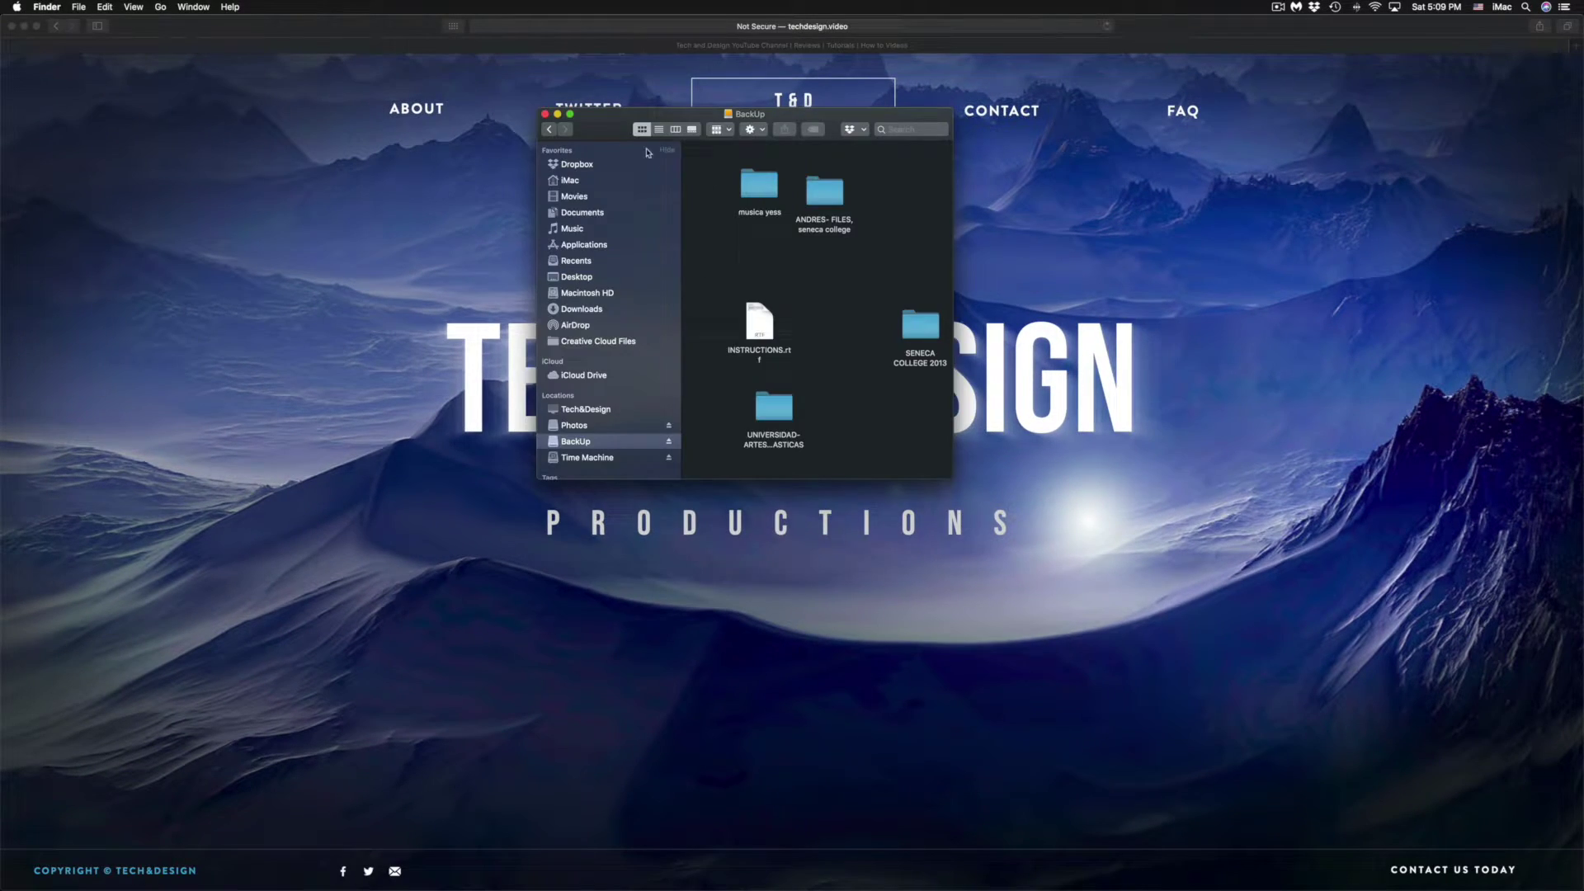
drag(628, 129, 619, 250)
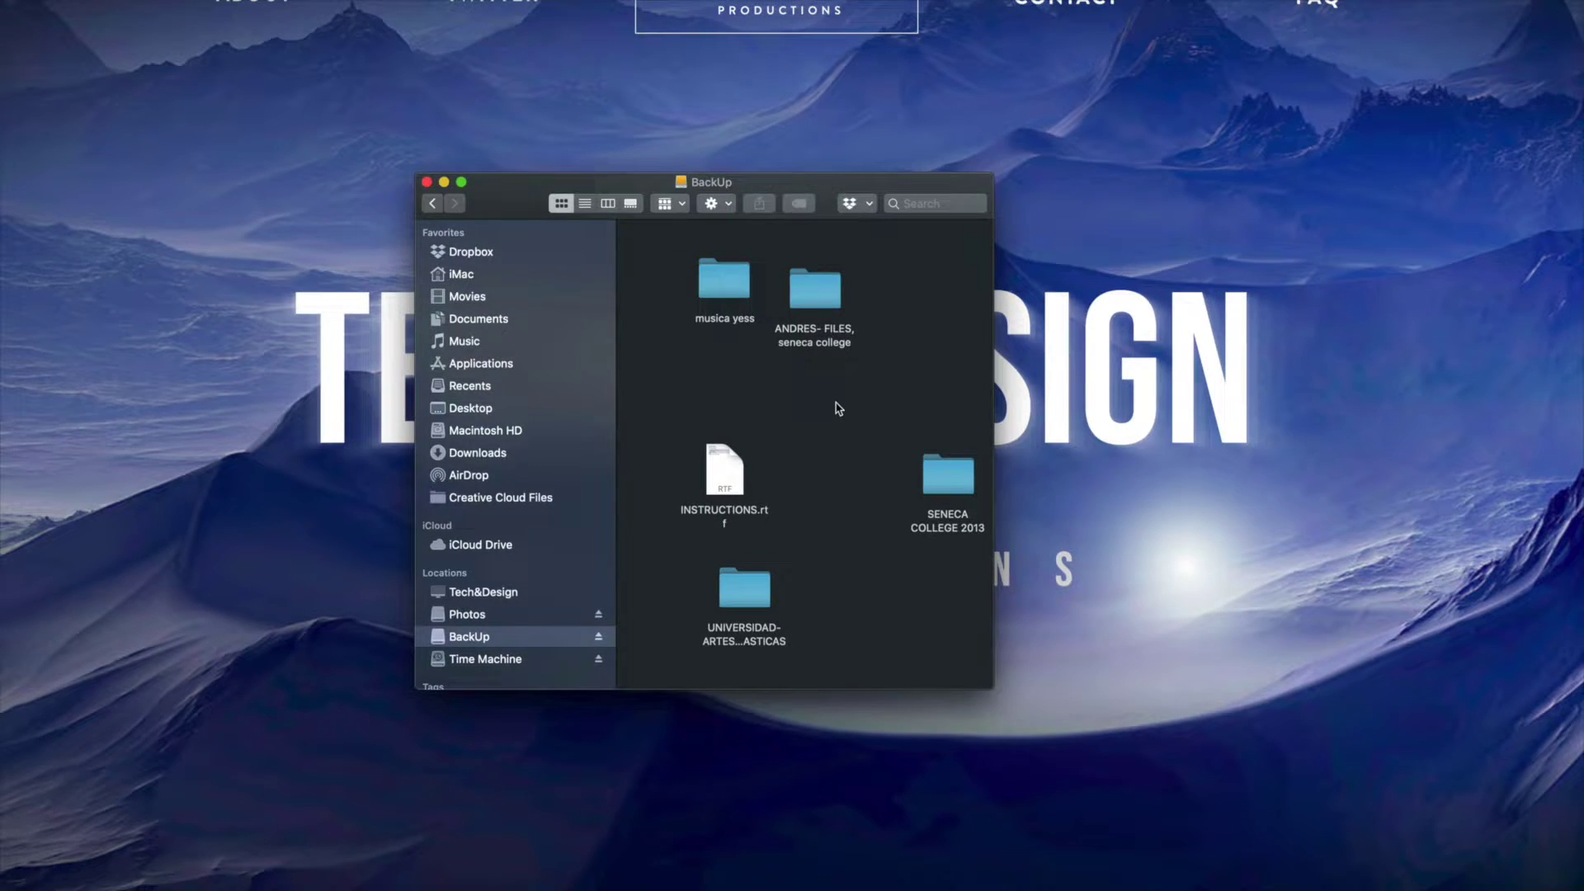
right_click(837, 408)
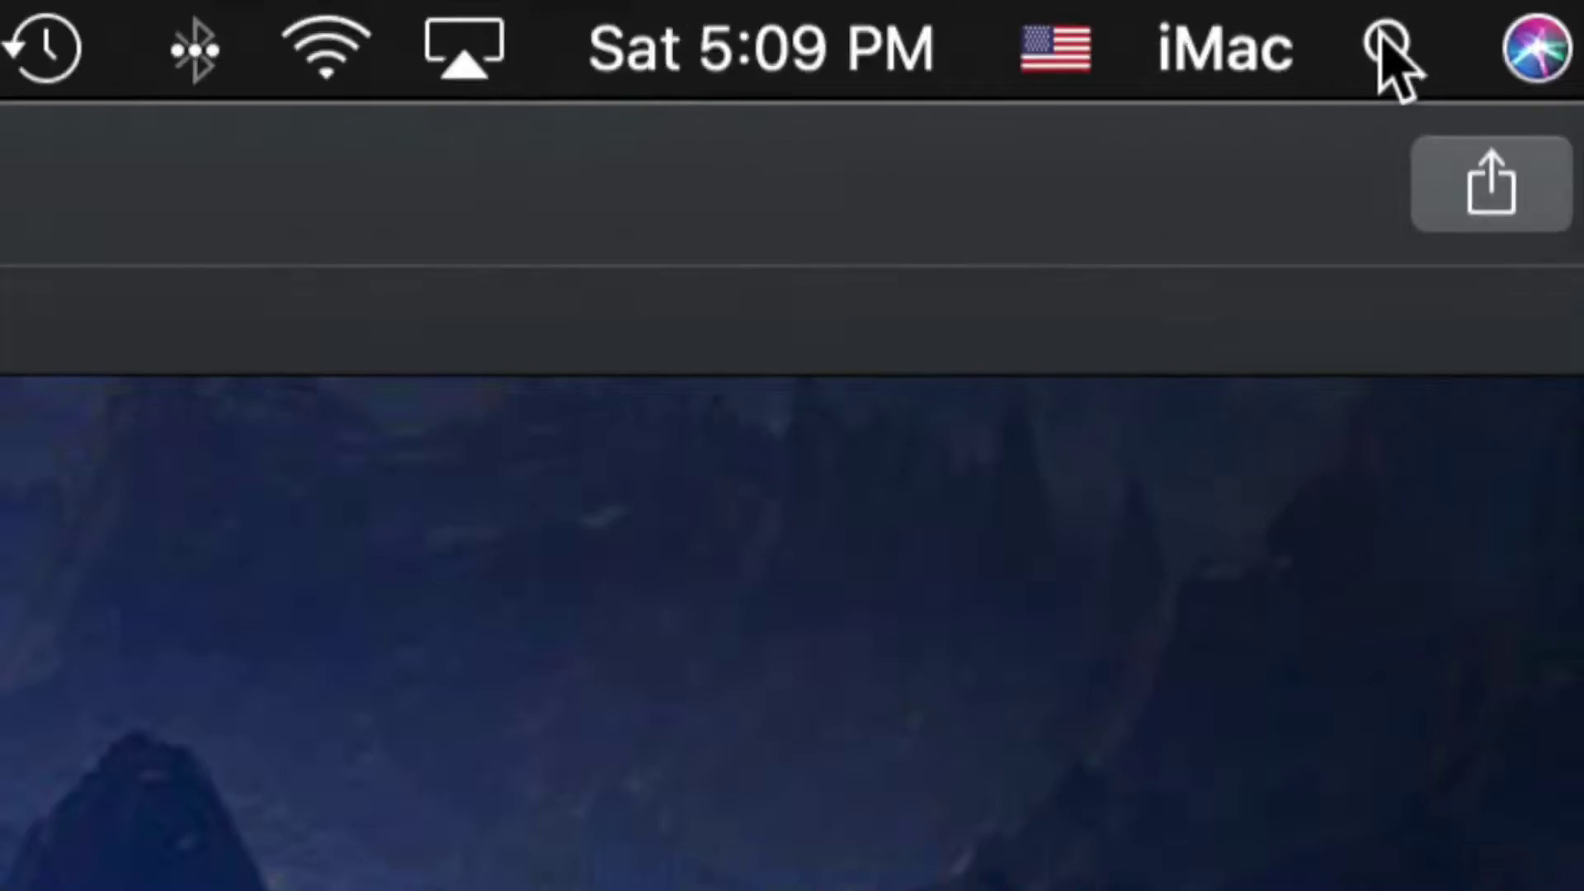
Launch Disk Utility by searching 'disk' in Spotlight.
text(disk)
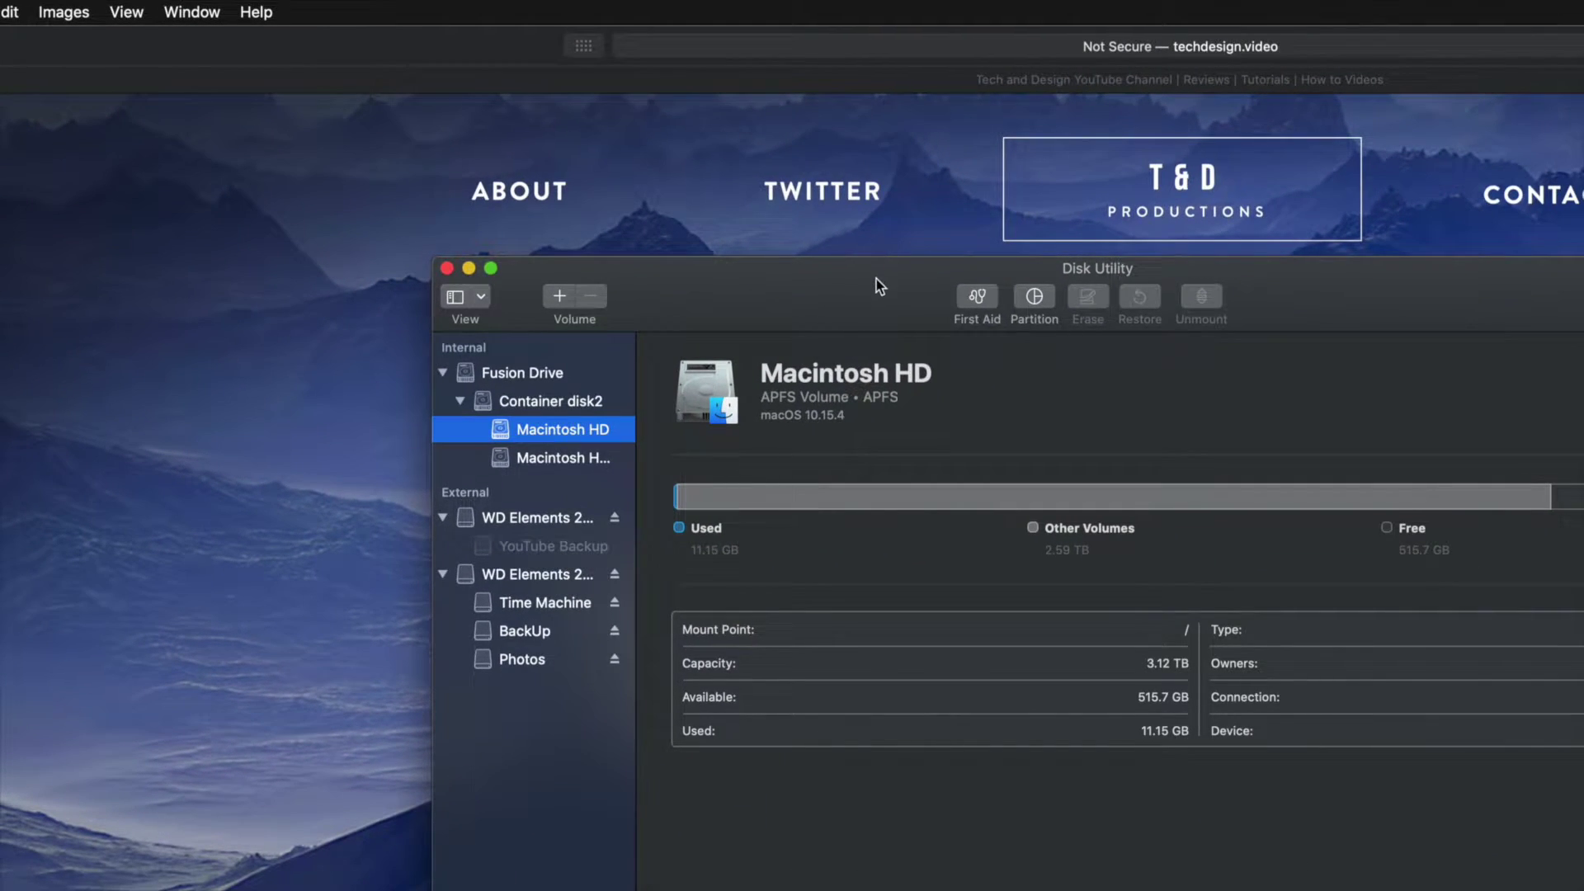
Move Disk Utility fully into view and switch the sidebar from Show Only Volumes to Show All Devices.
drag(876, 279, 590, 134)
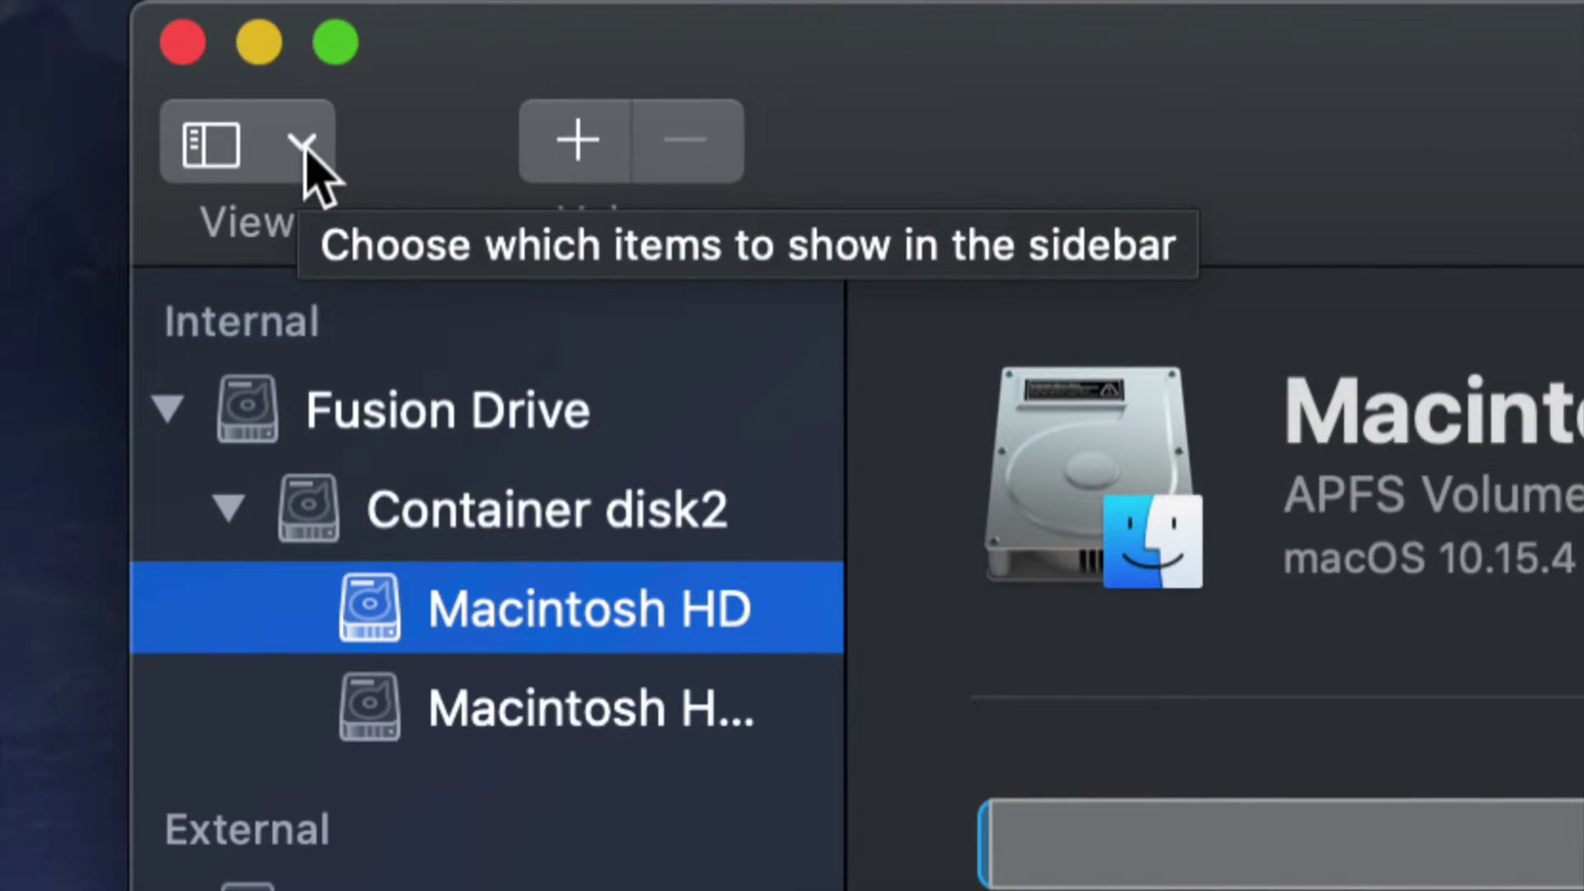
click(303, 148)
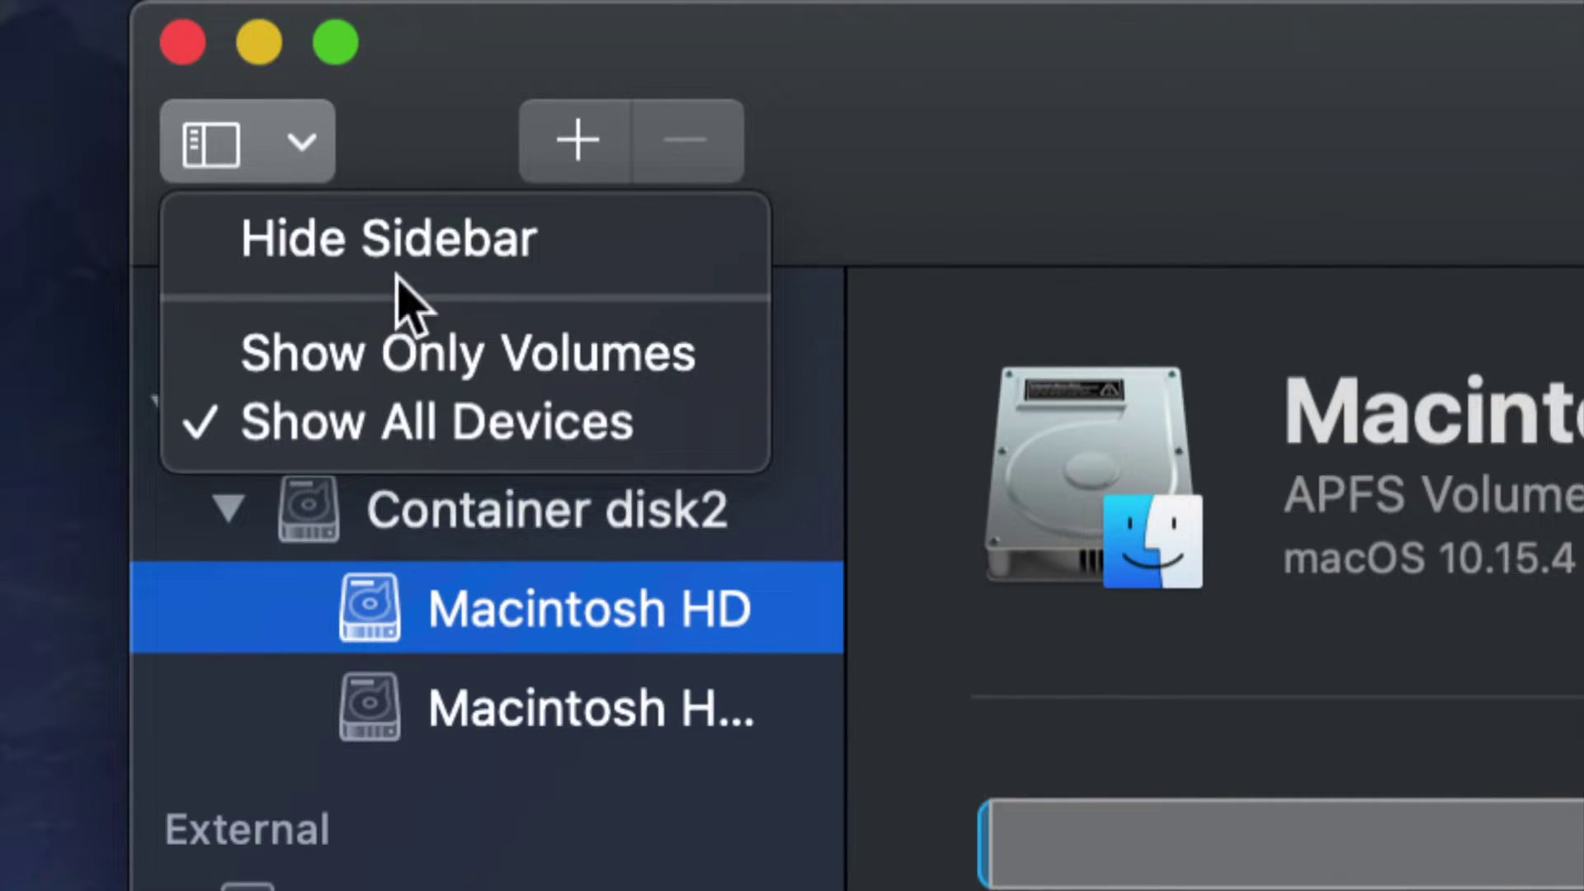
click(329, 360)
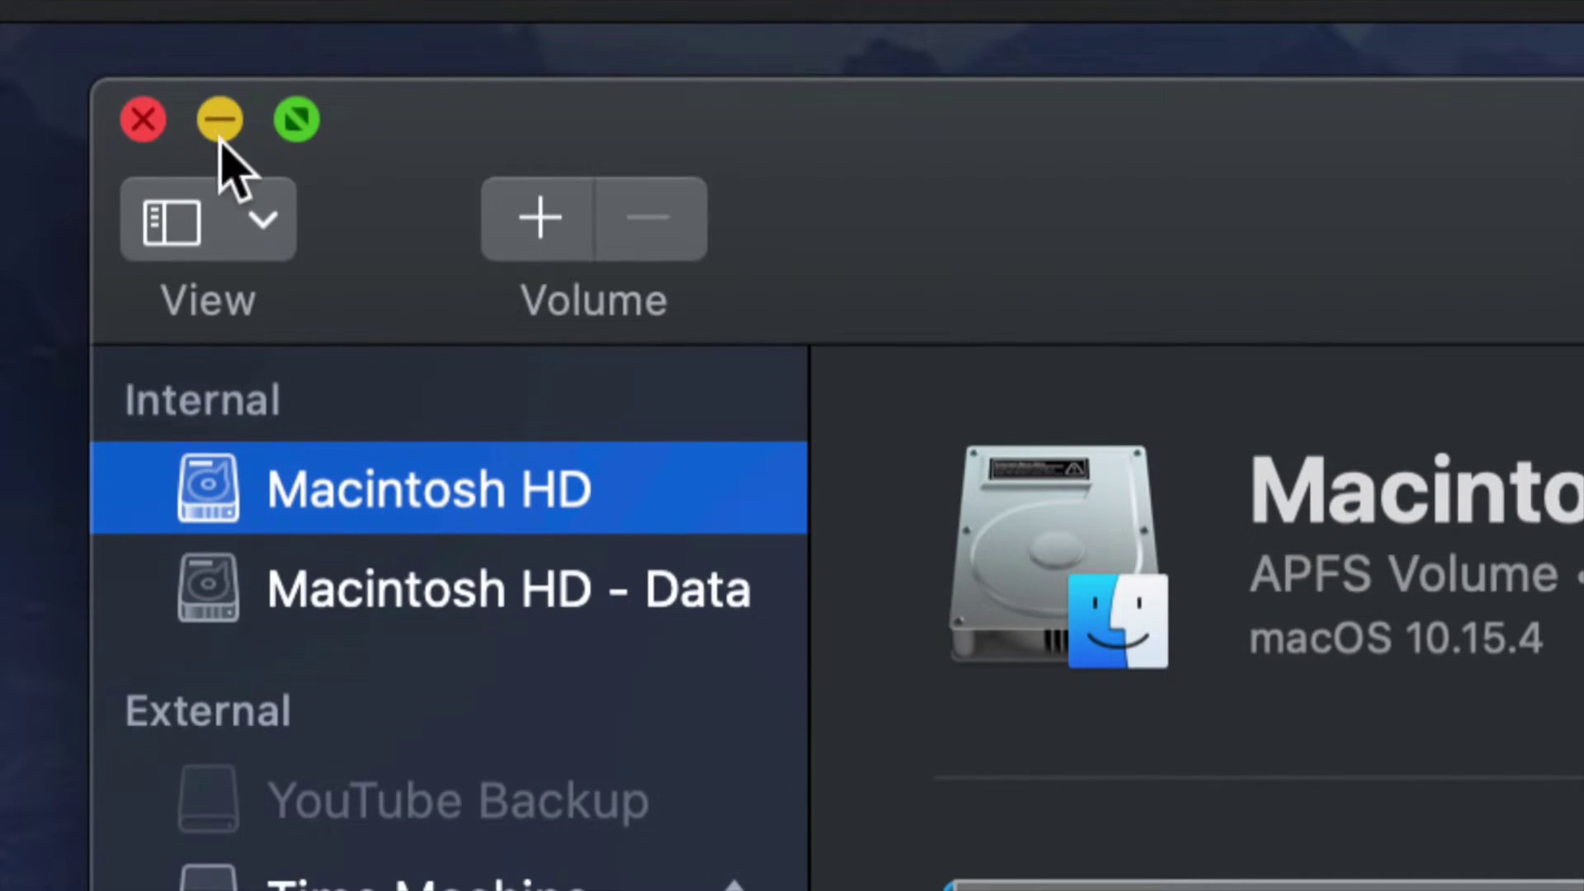
click(264, 174)
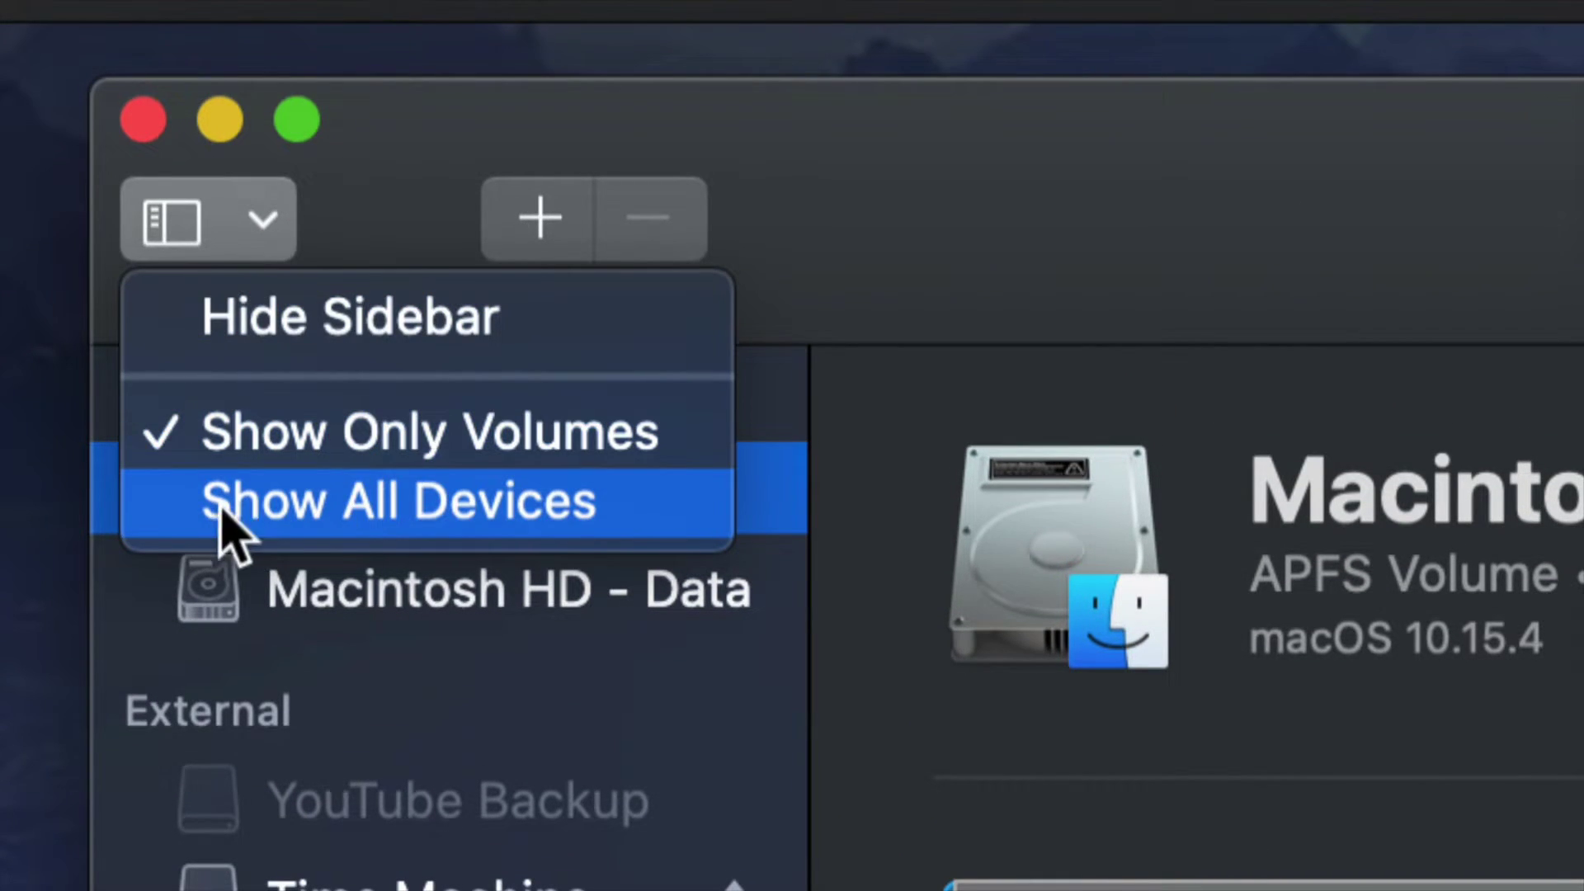
click(317, 532)
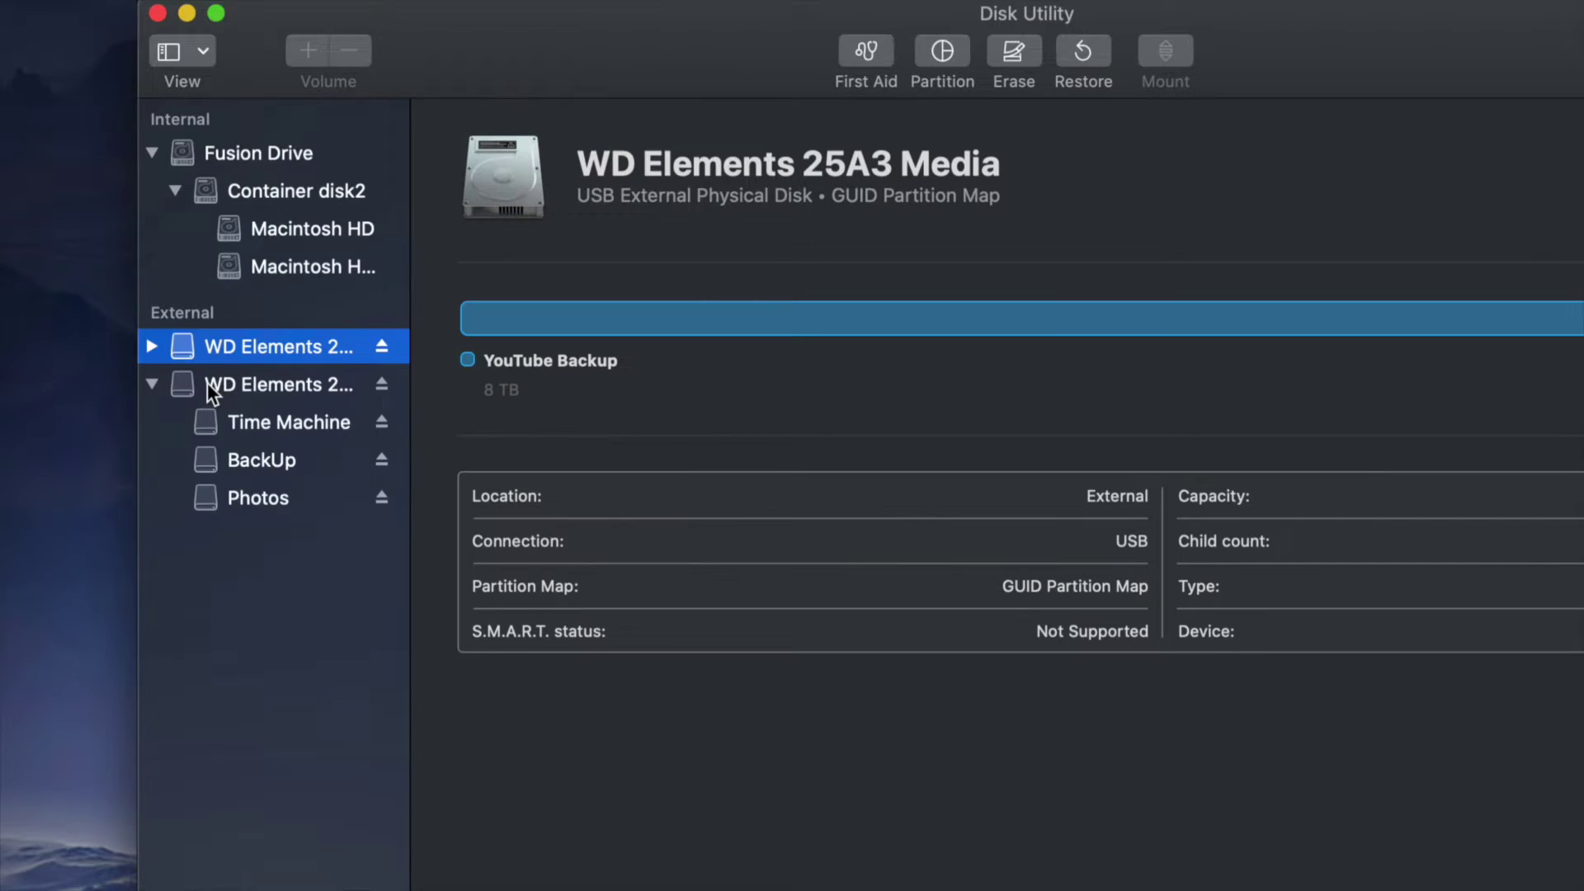
Browse both WD Elements drives, then select the WD Elements 25A3 Media disk holding Time Machine, BackUp and Photos.
click(497, 74)
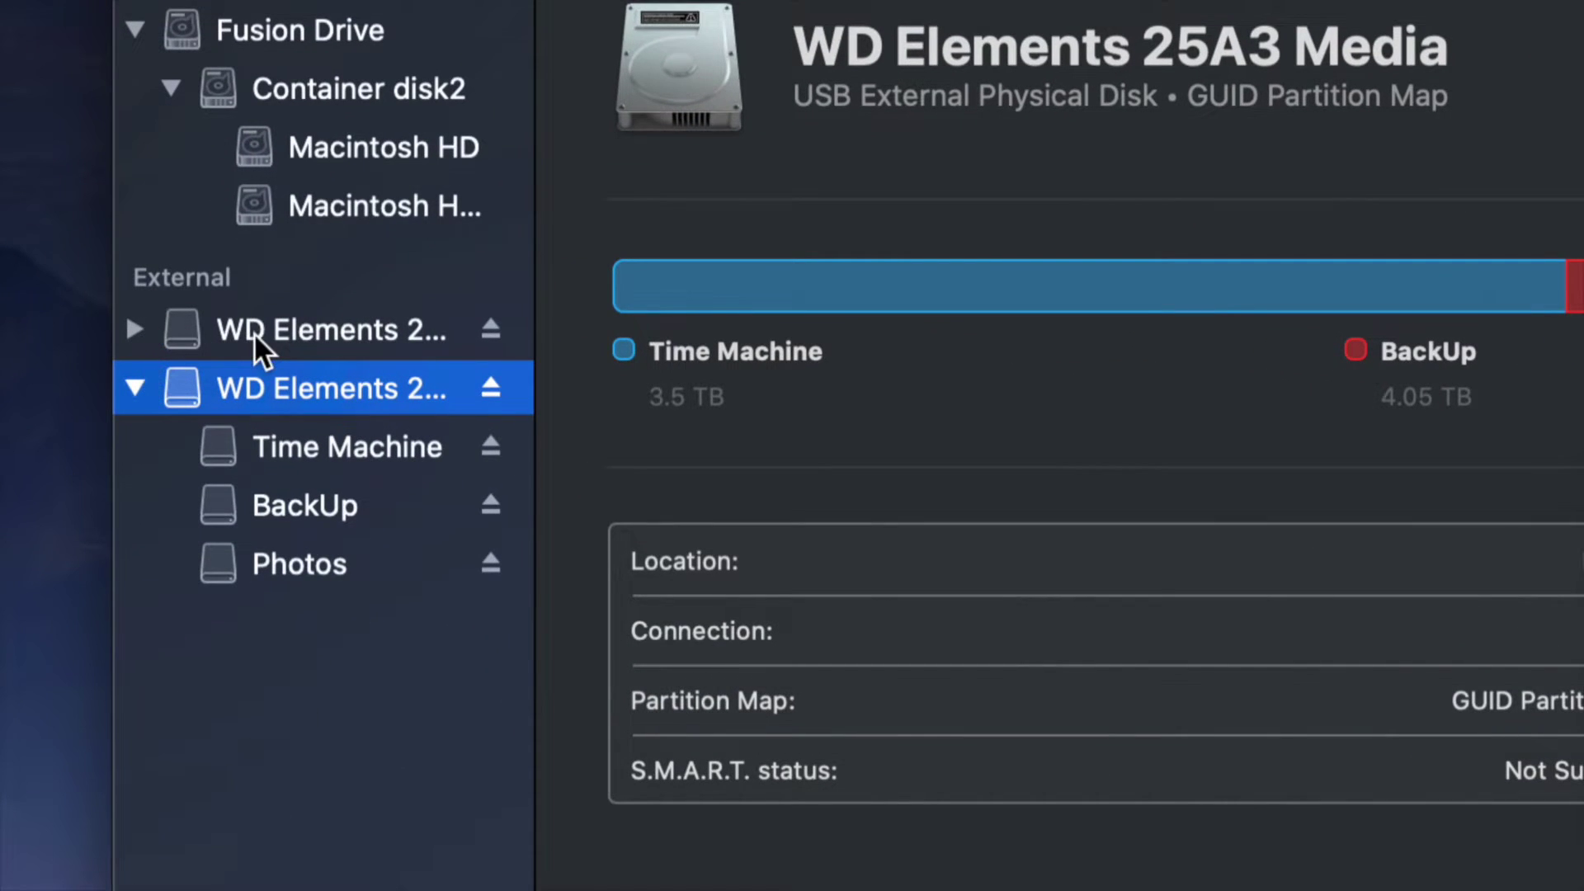
click(241, 333)
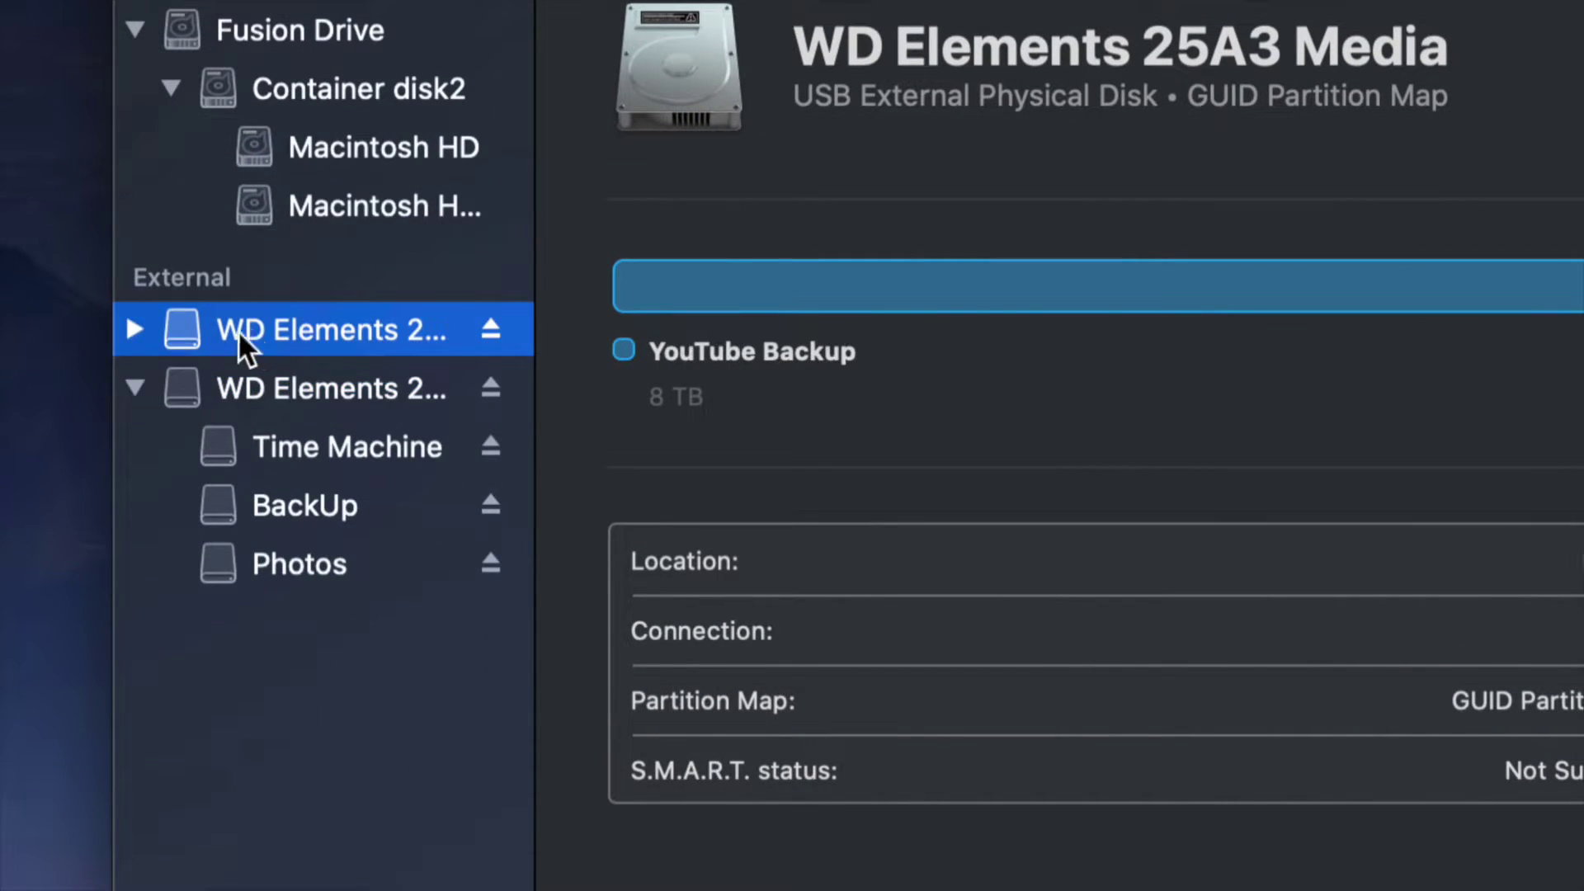
click(134, 331)
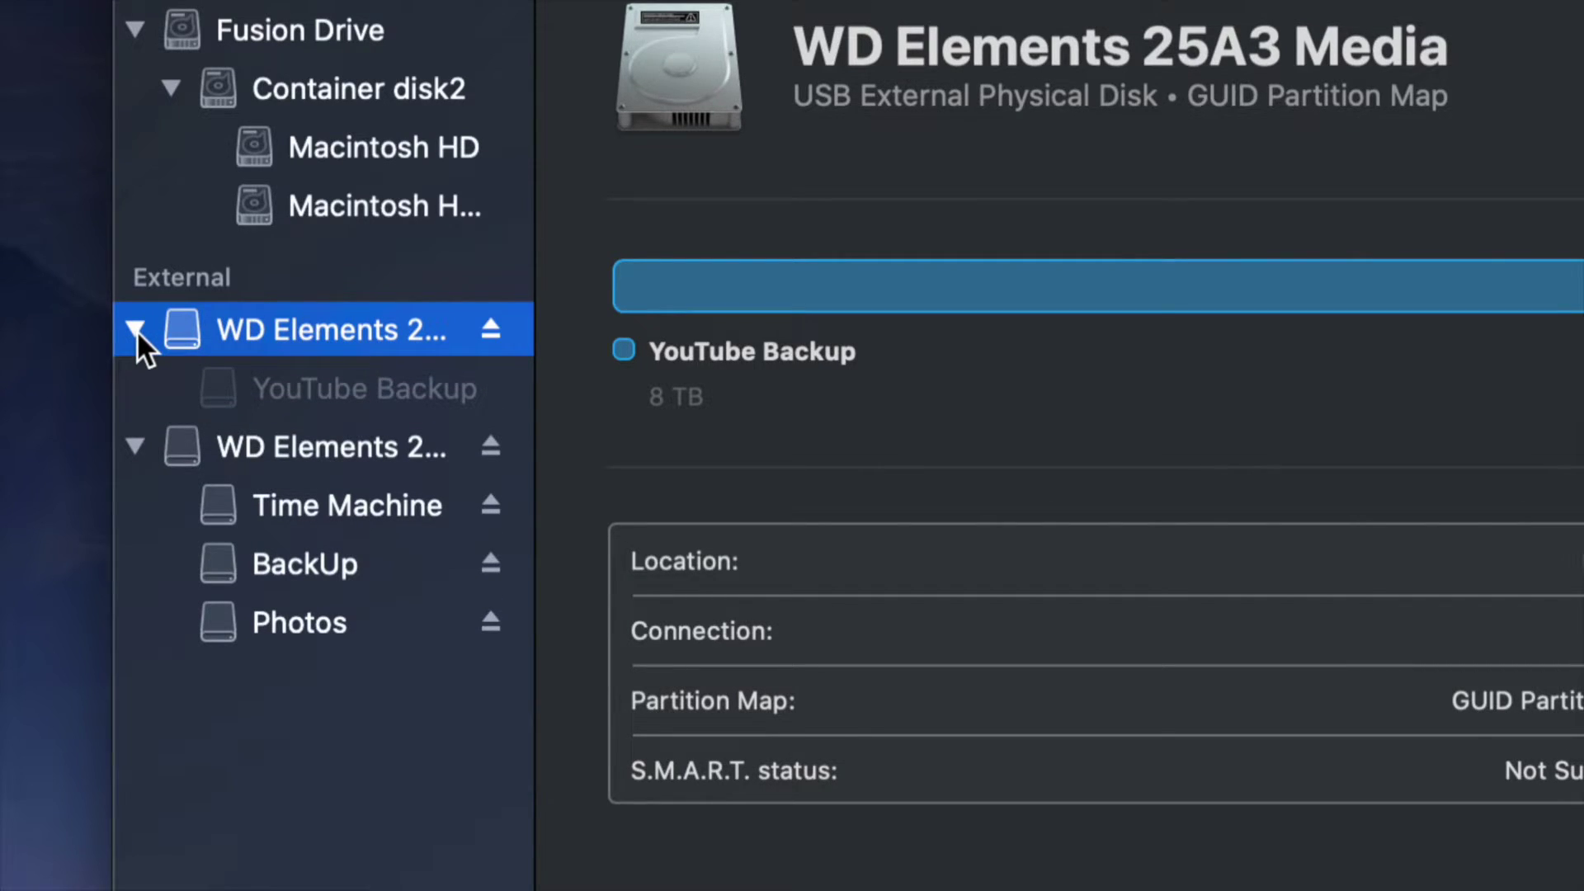
click(136, 330)
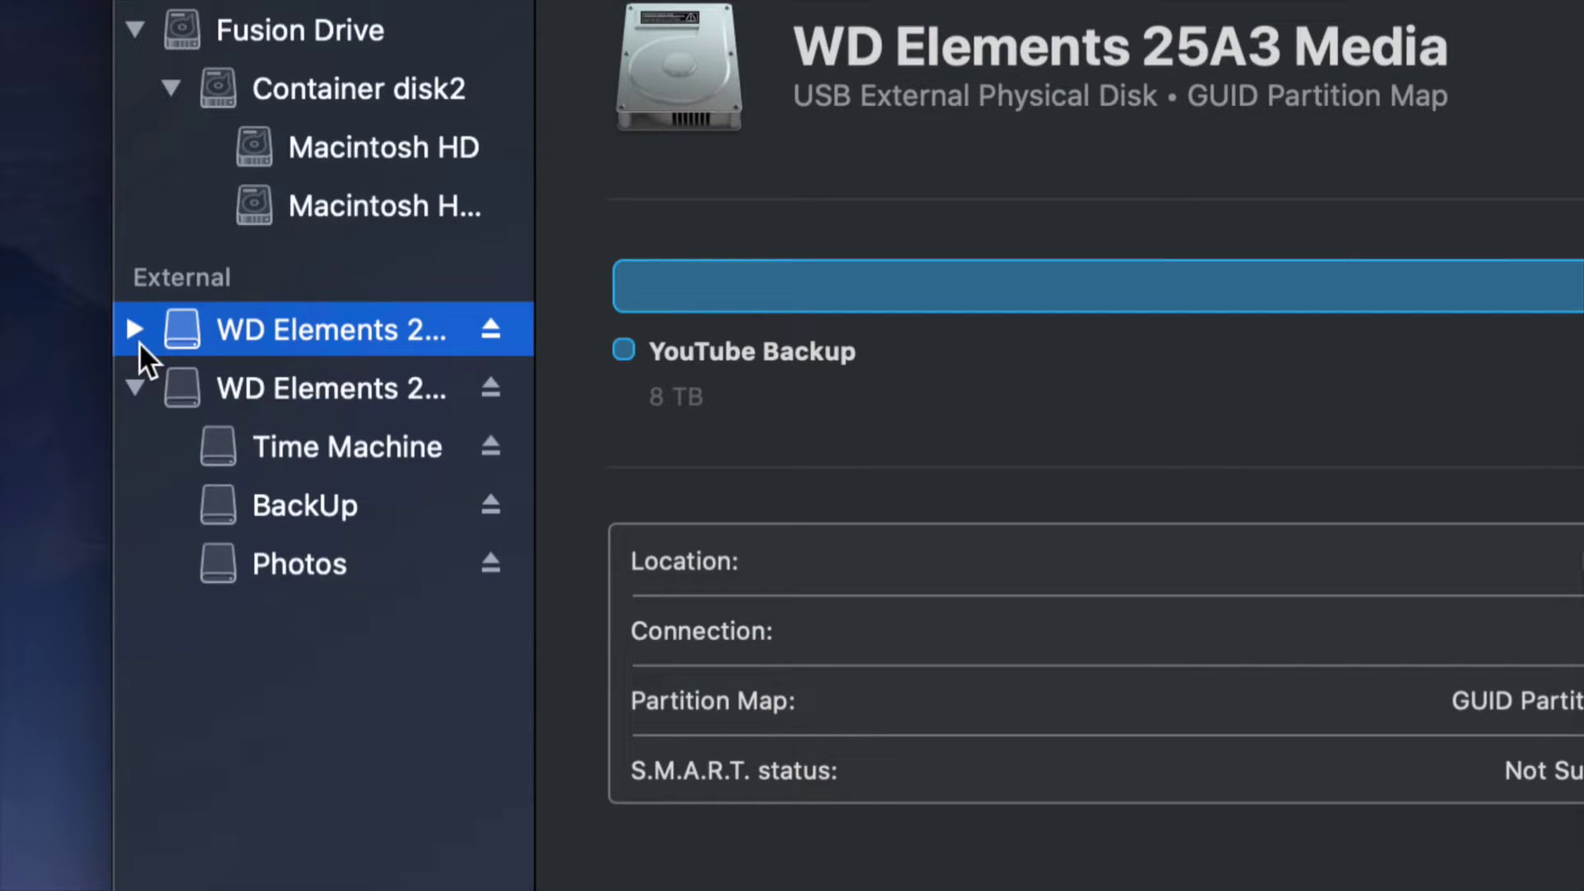
click(139, 377)
click(138, 376)
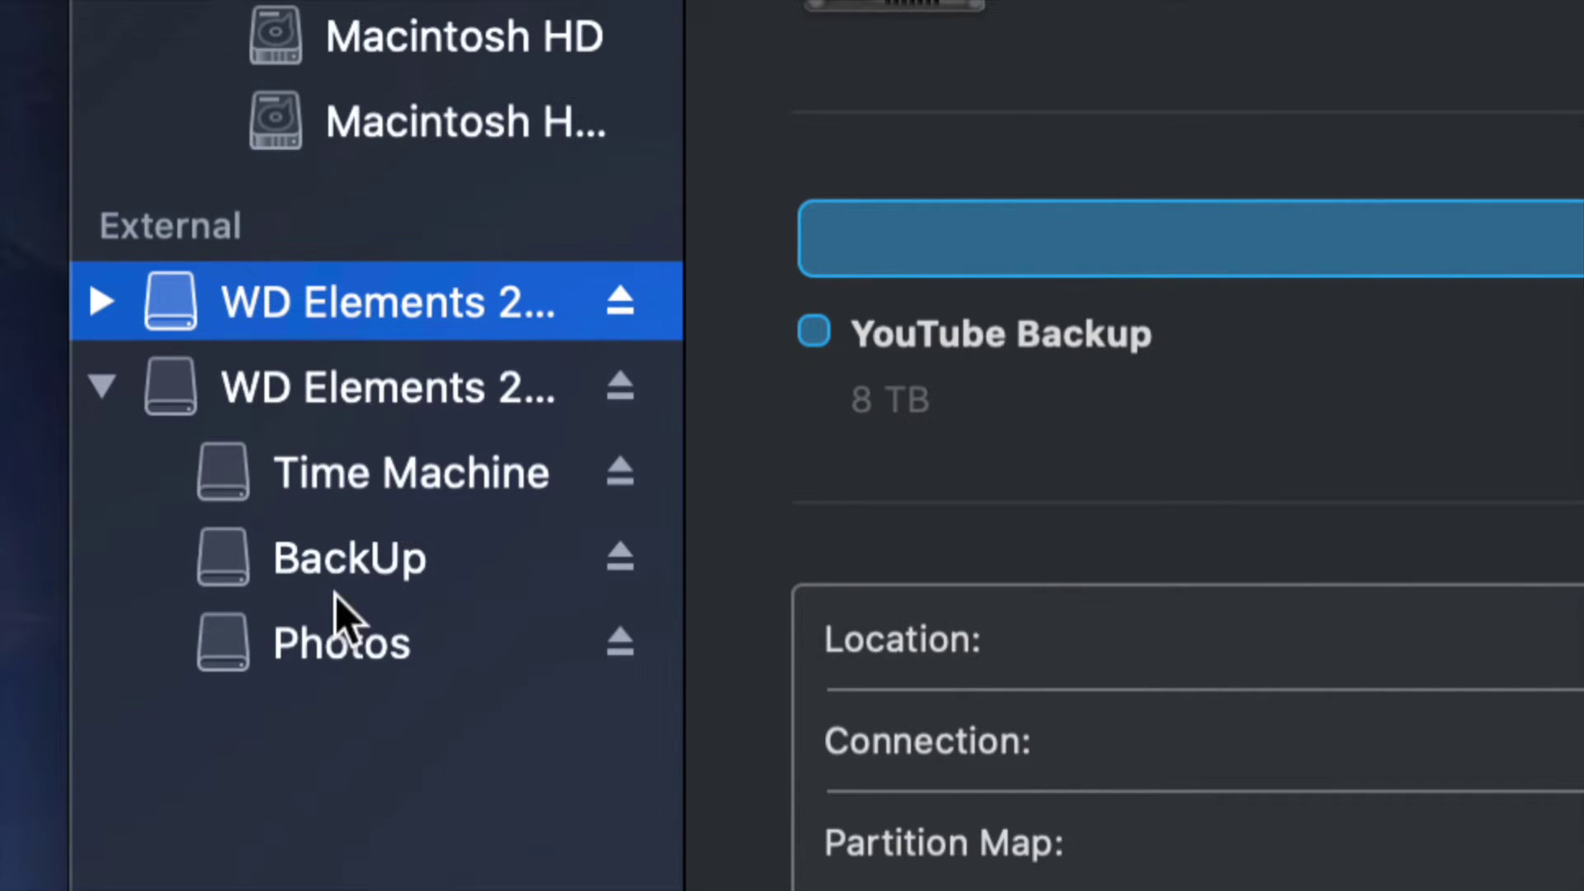
click(283, 477)
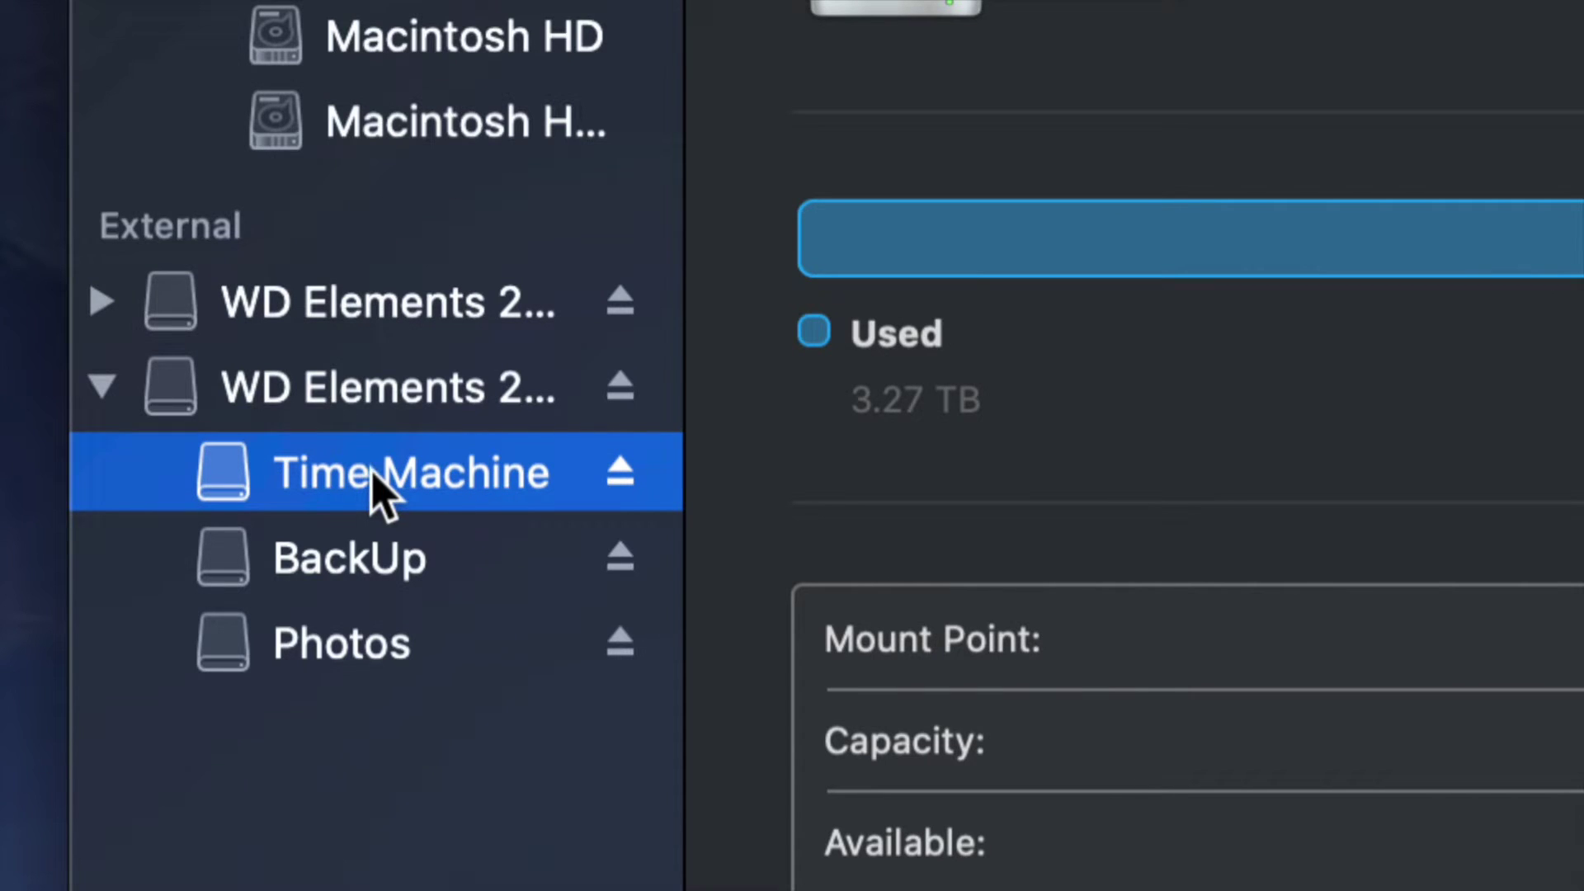
click(269, 399)
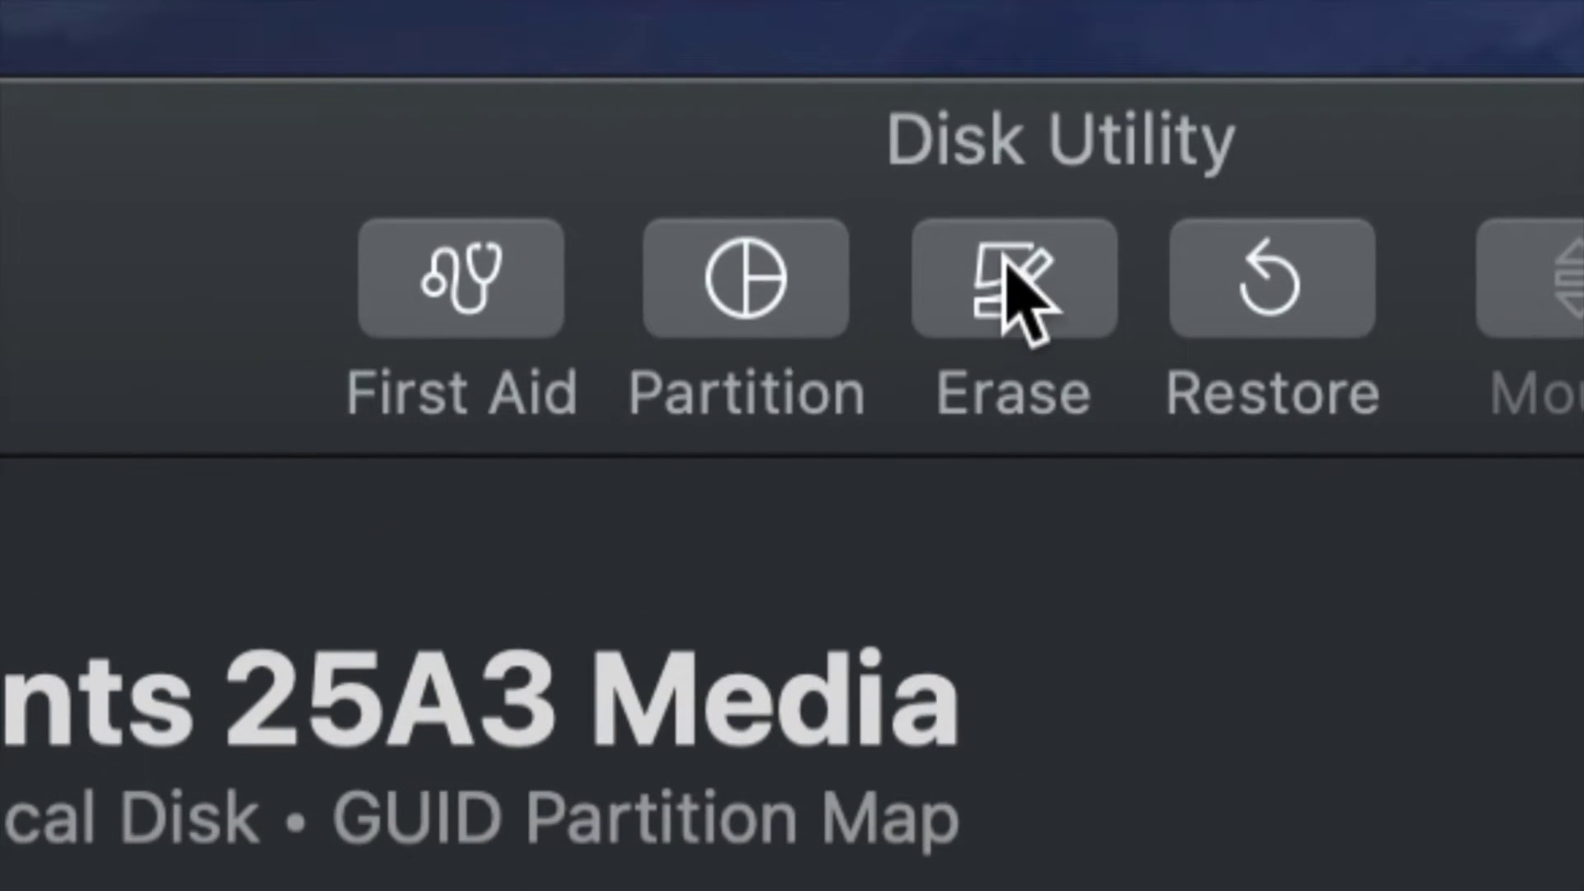
Open the erase sheet and set Format to Mac OS Extended (Journaled) after briefly trying ExFAT.
click(970, 163)
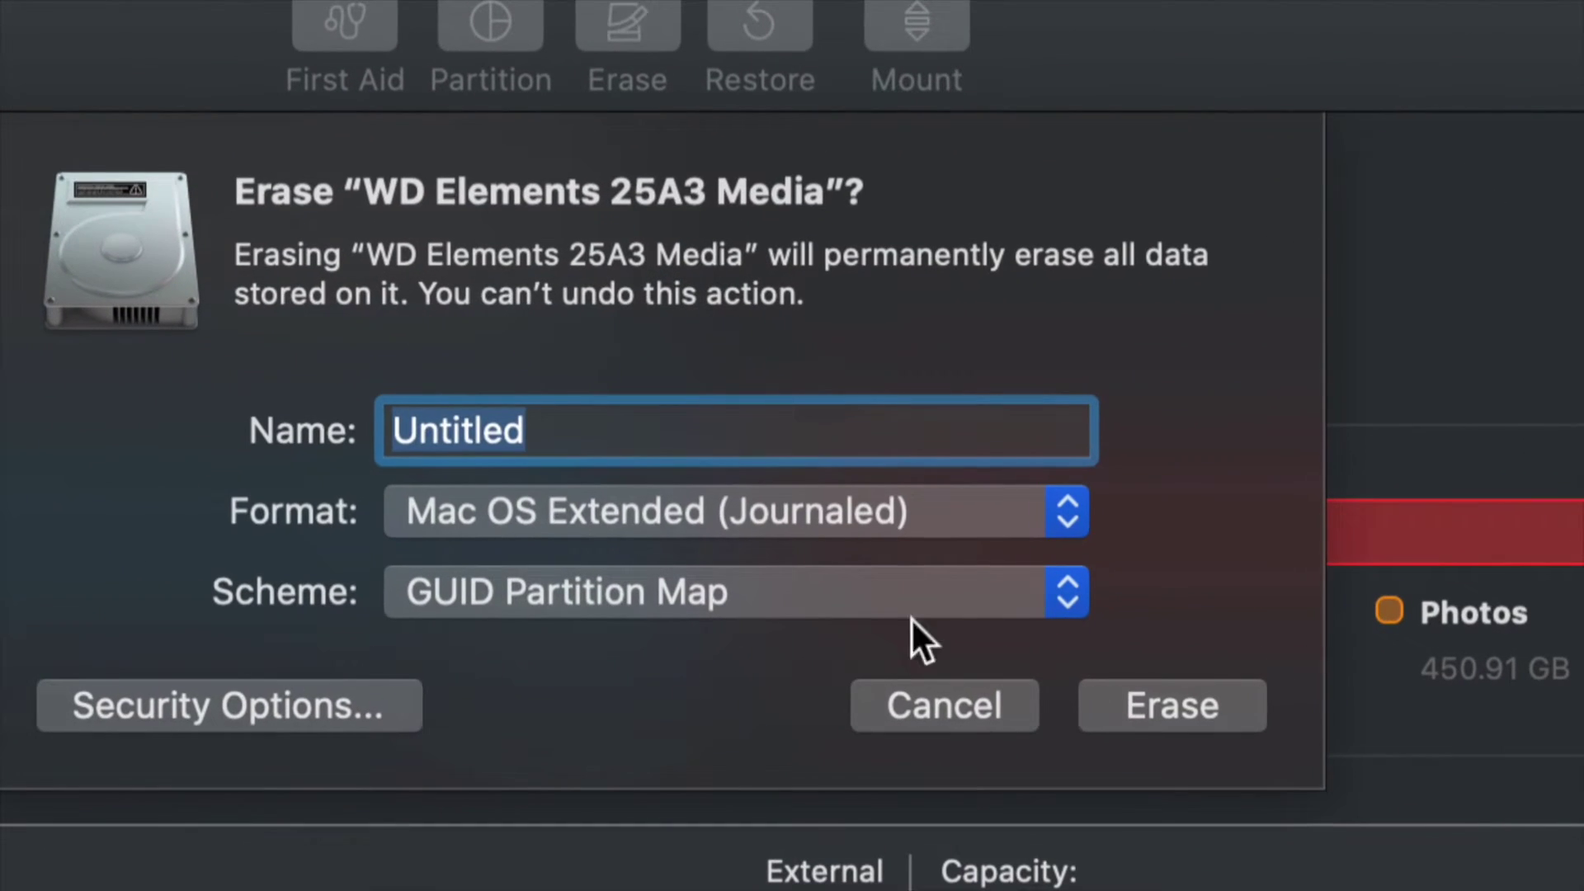
click(1056, 516)
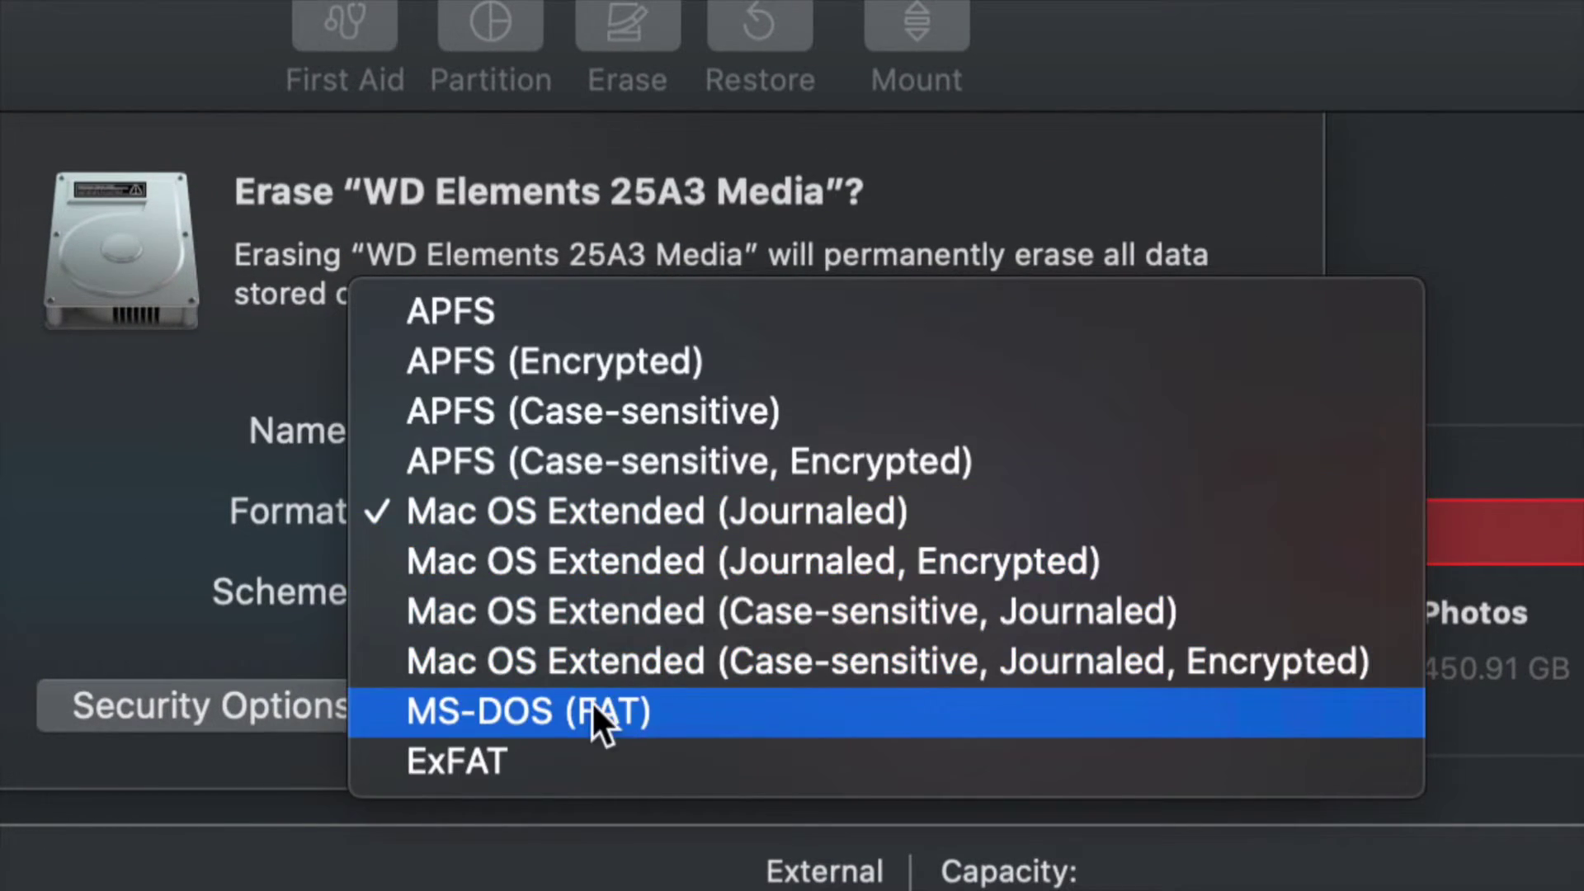
click(467, 761)
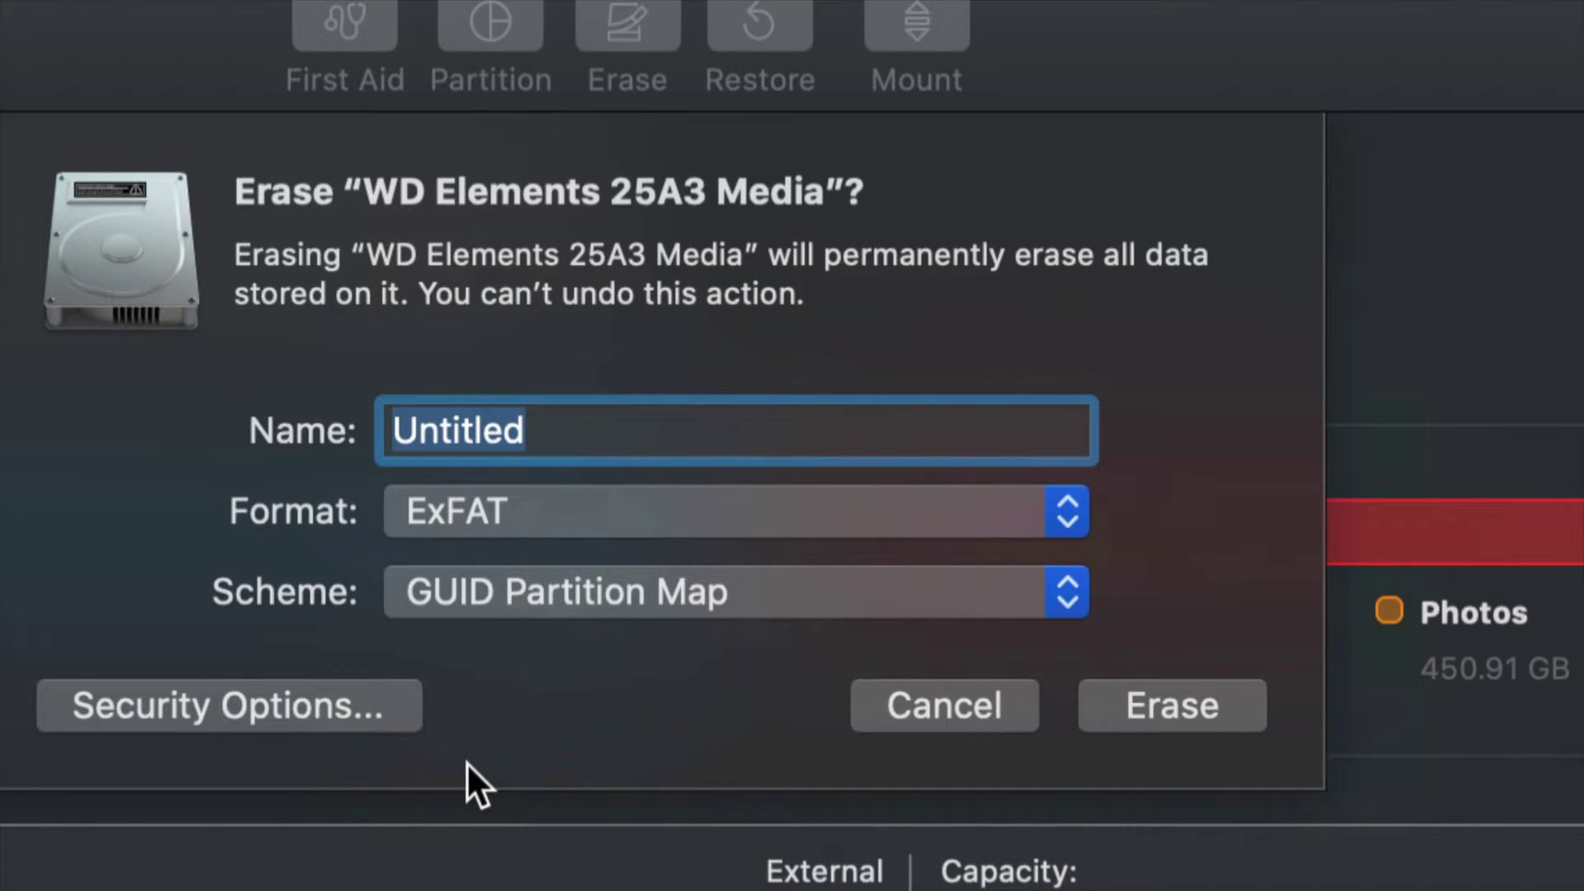
click(986, 501)
click(775, 261)
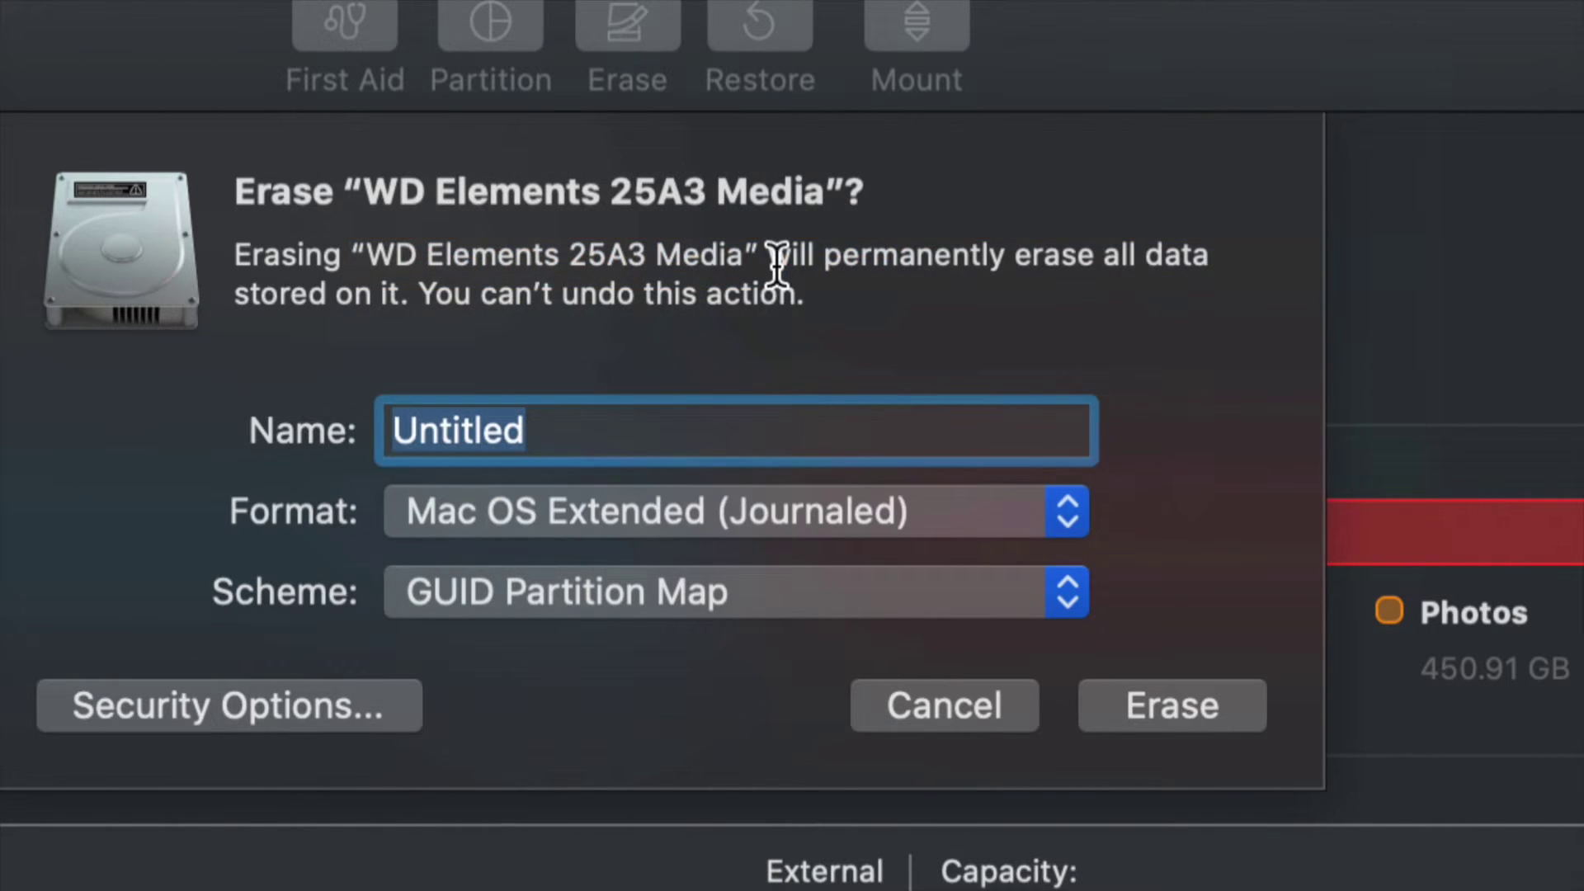
Keep GUID Partition Map as the scheme and erase the disk as Untitled.
click(917, 593)
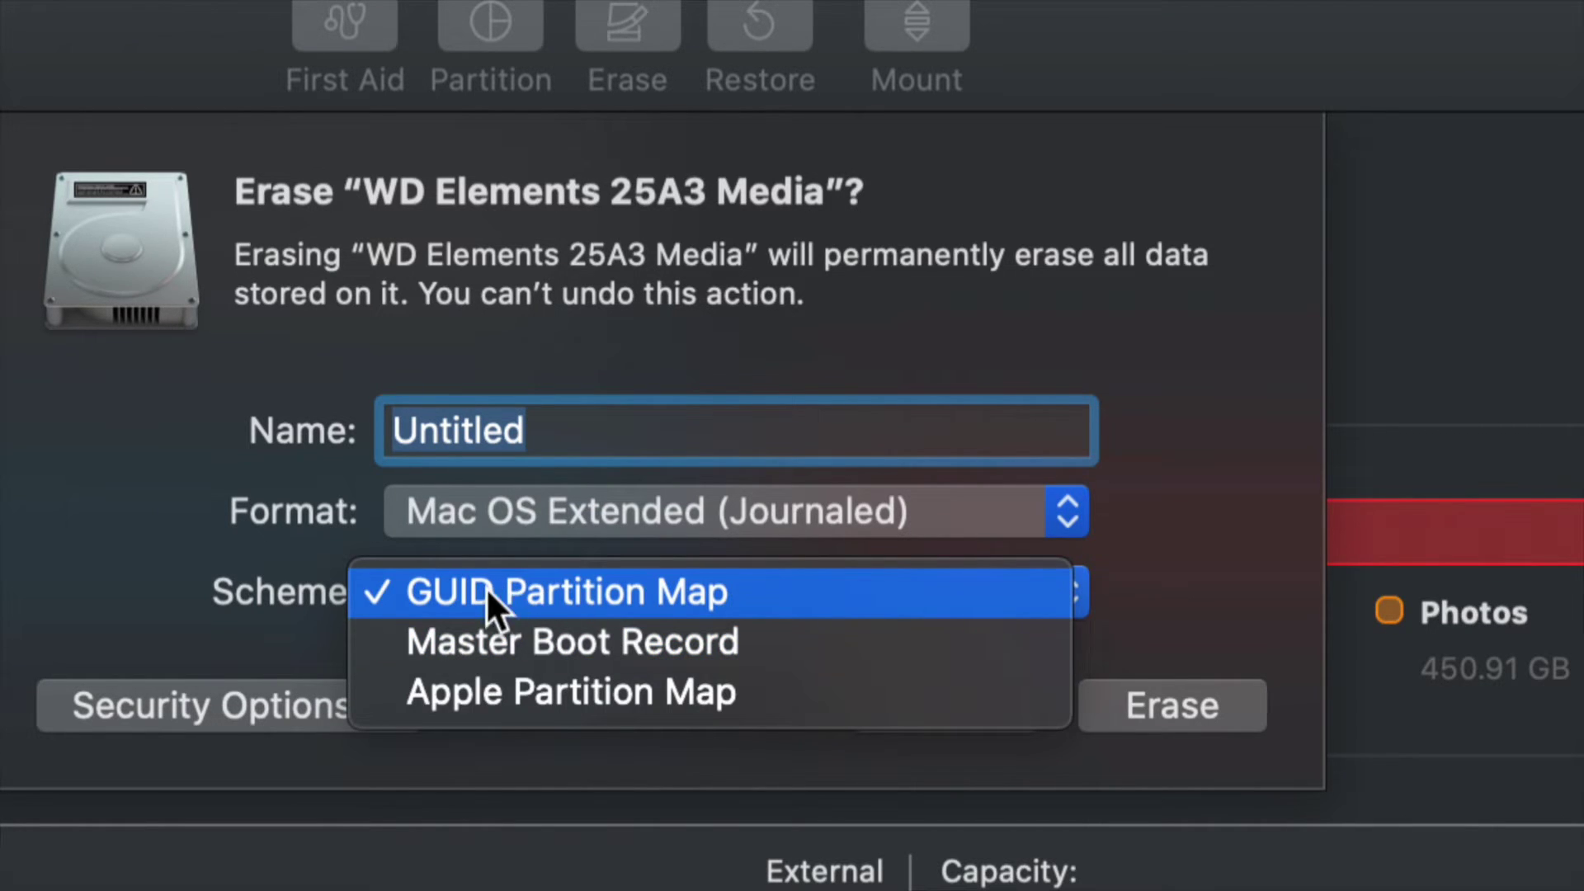
click(552, 589)
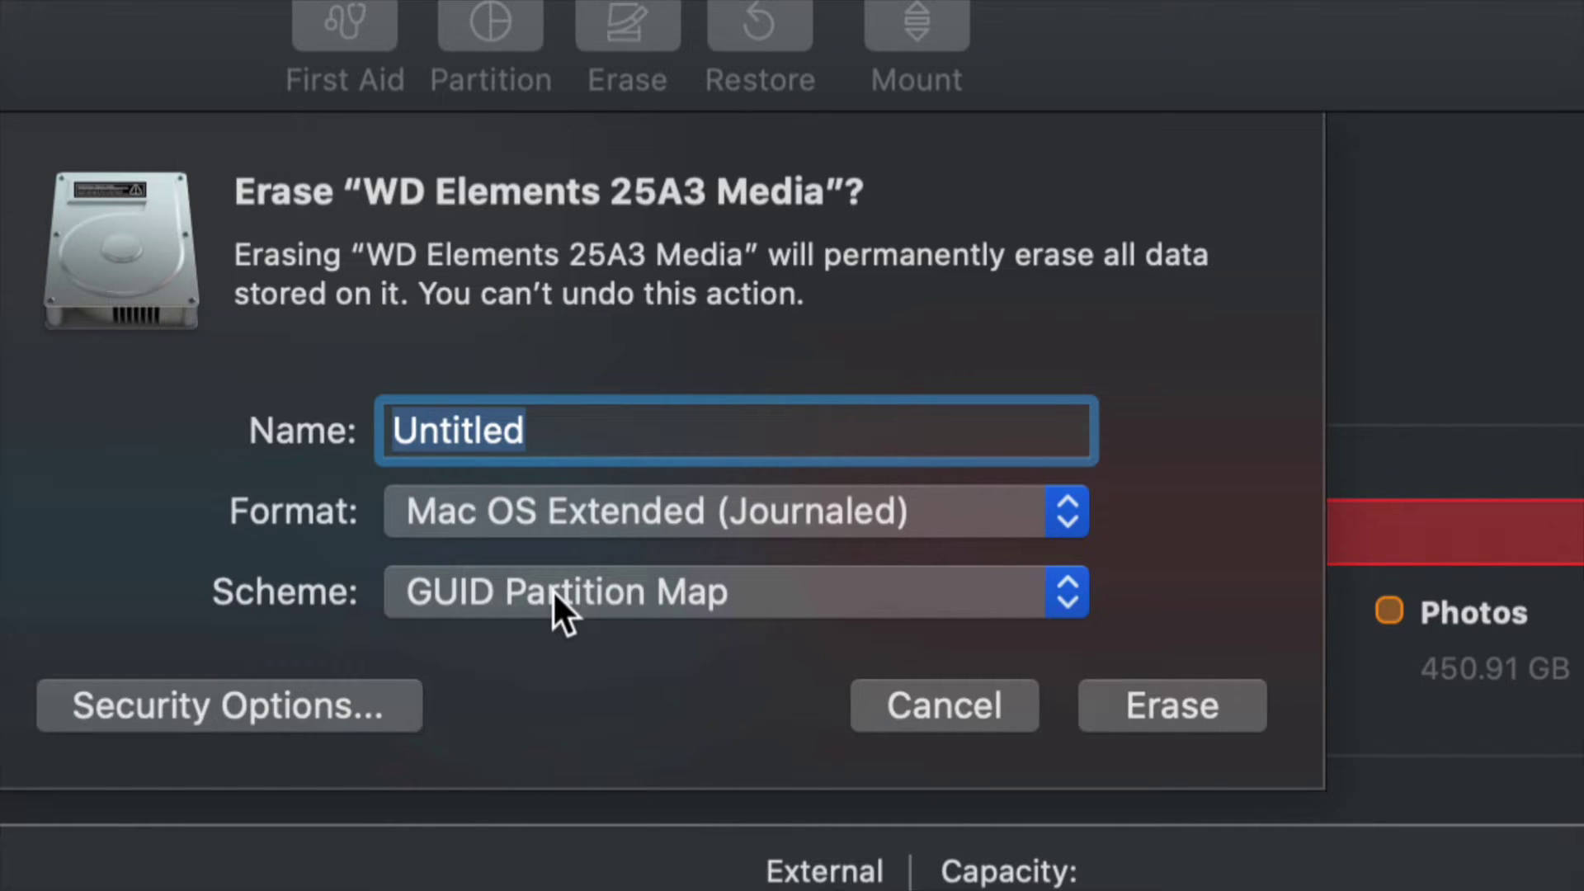
click(553, 592)
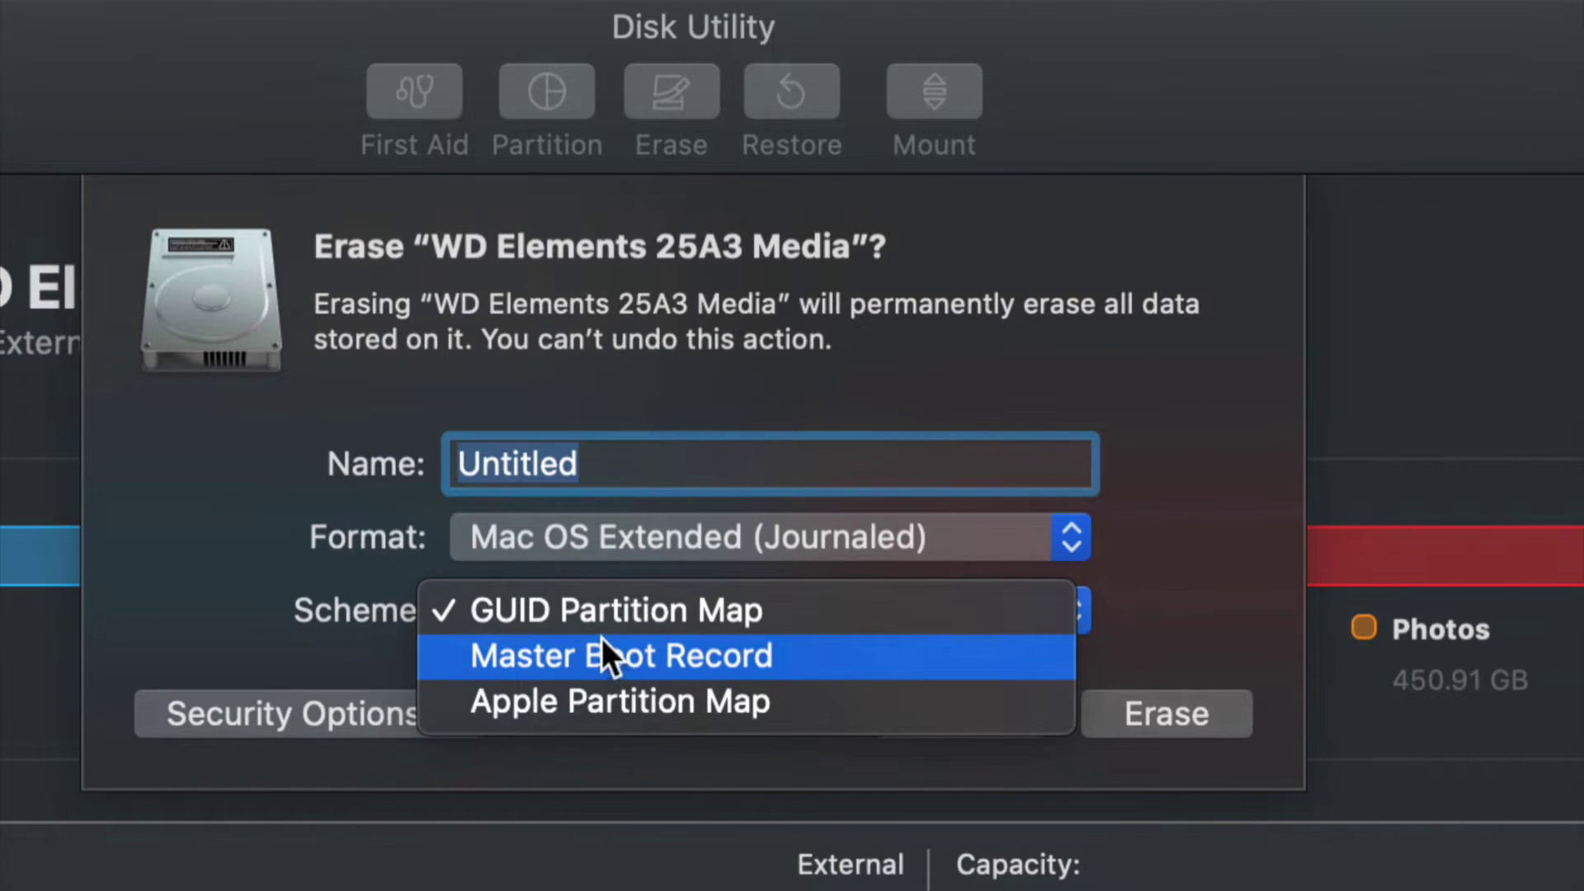
click(558, 610)
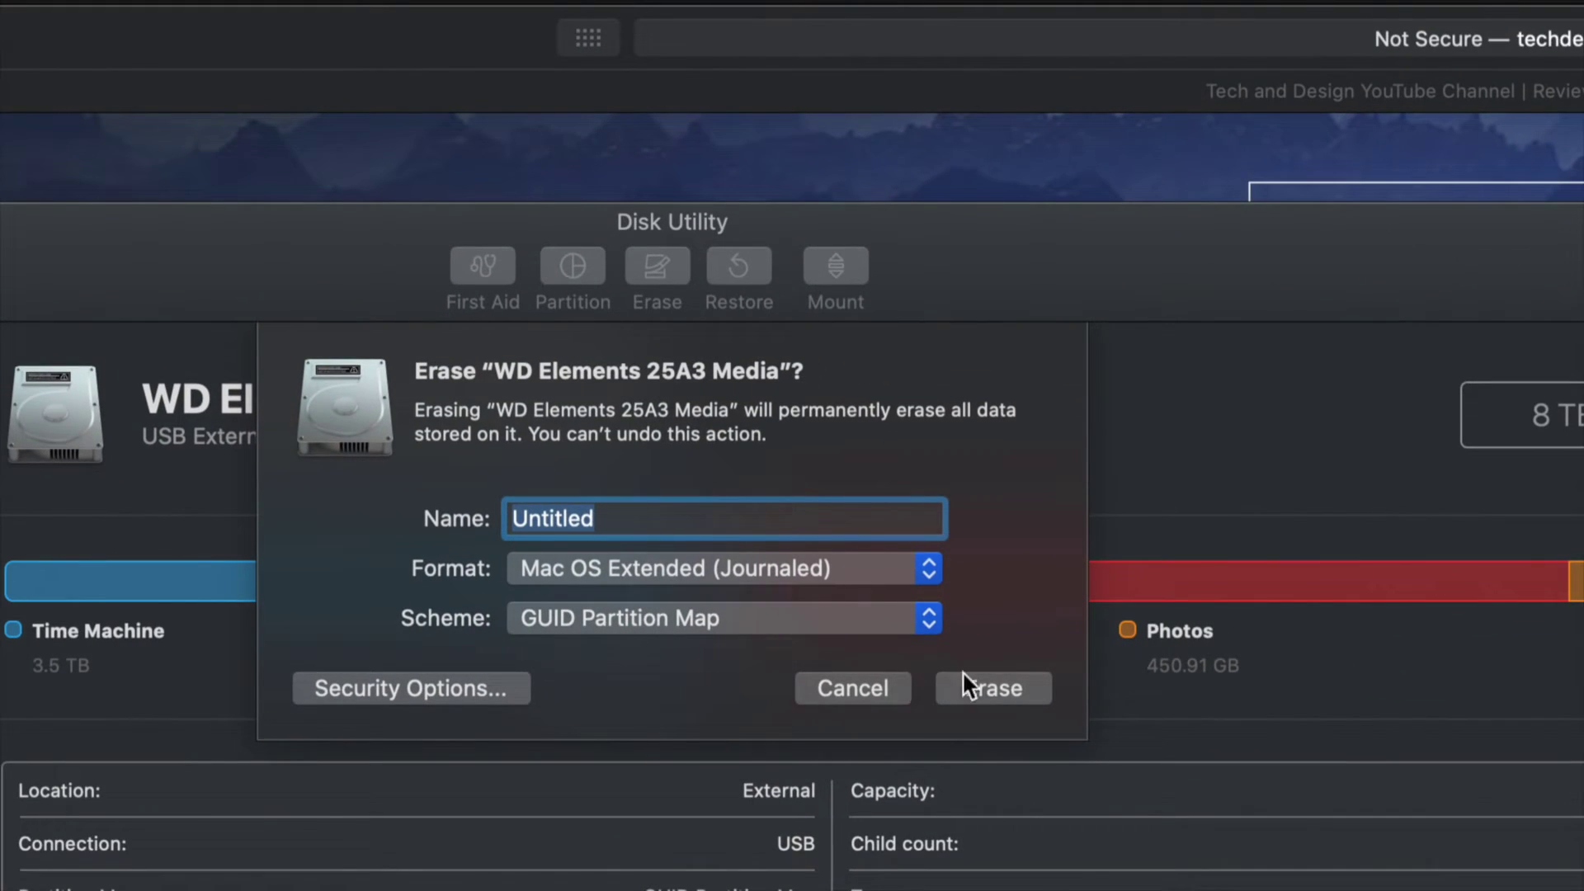
click(1196, 713)
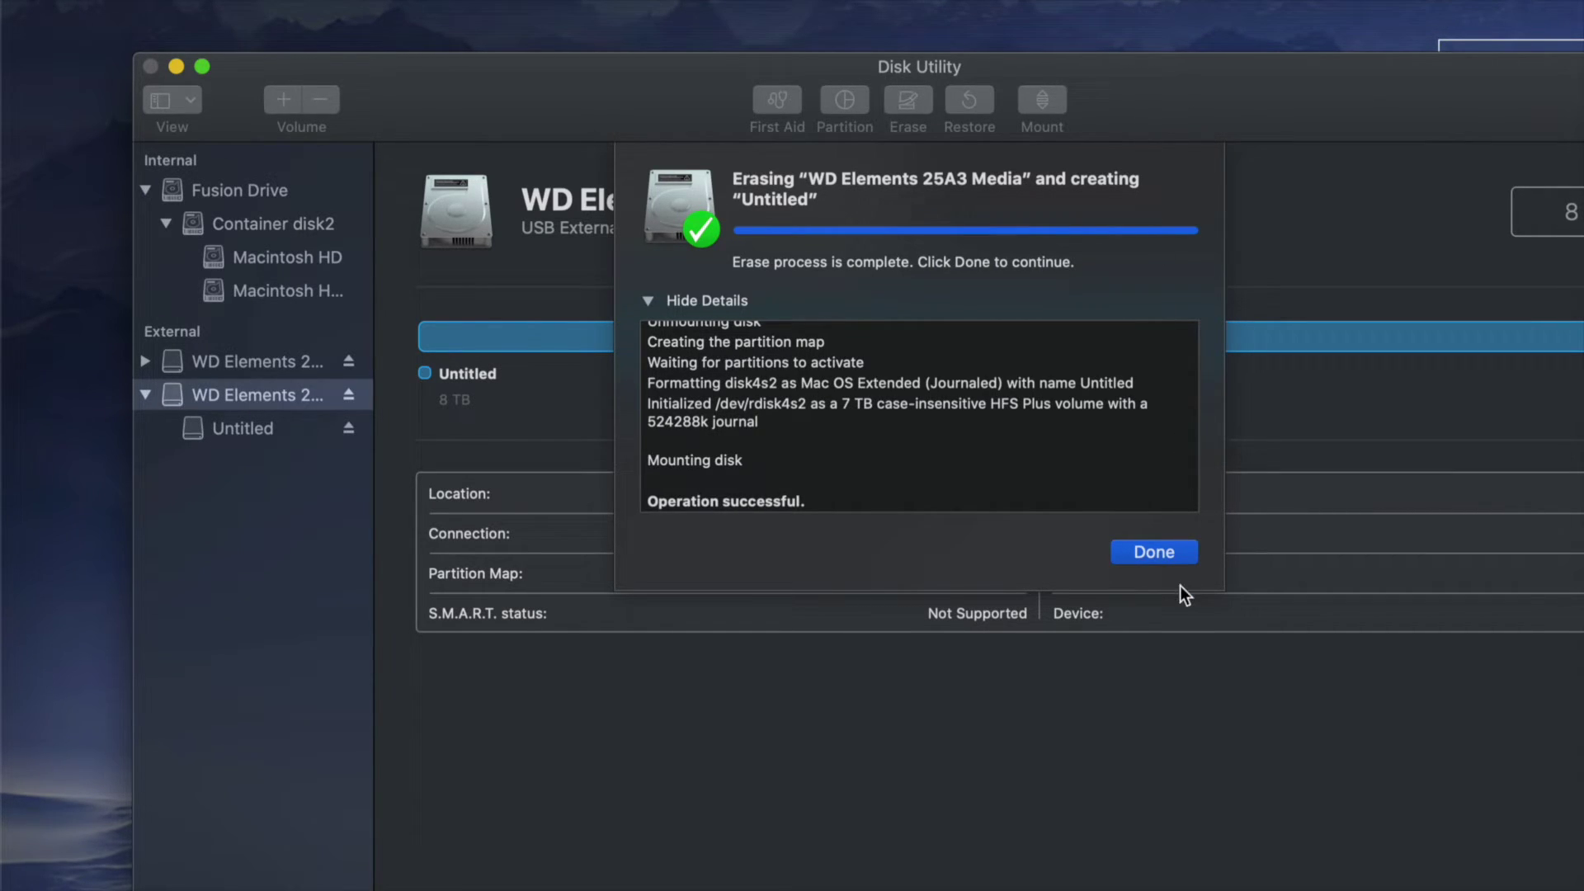
Dismiss the finished erase report to reveal the single 8 TB Untitled volume.
click(1154, 552)
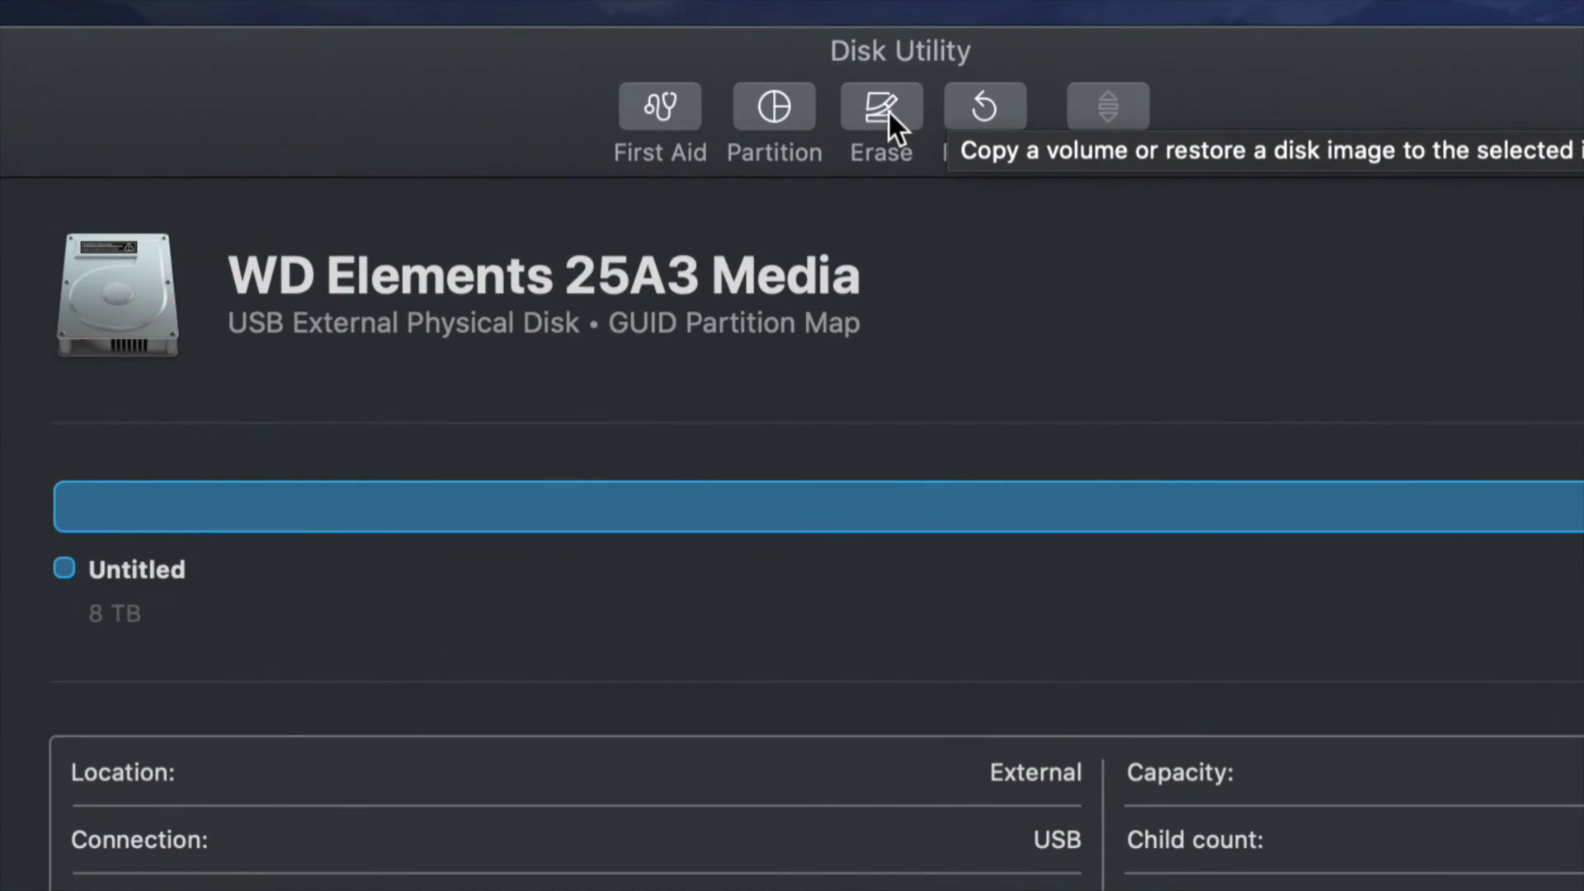
Reopen the erase sheet and try the 7-pass and 2-pass security levels, ending at Fastest.
click(889, 112)
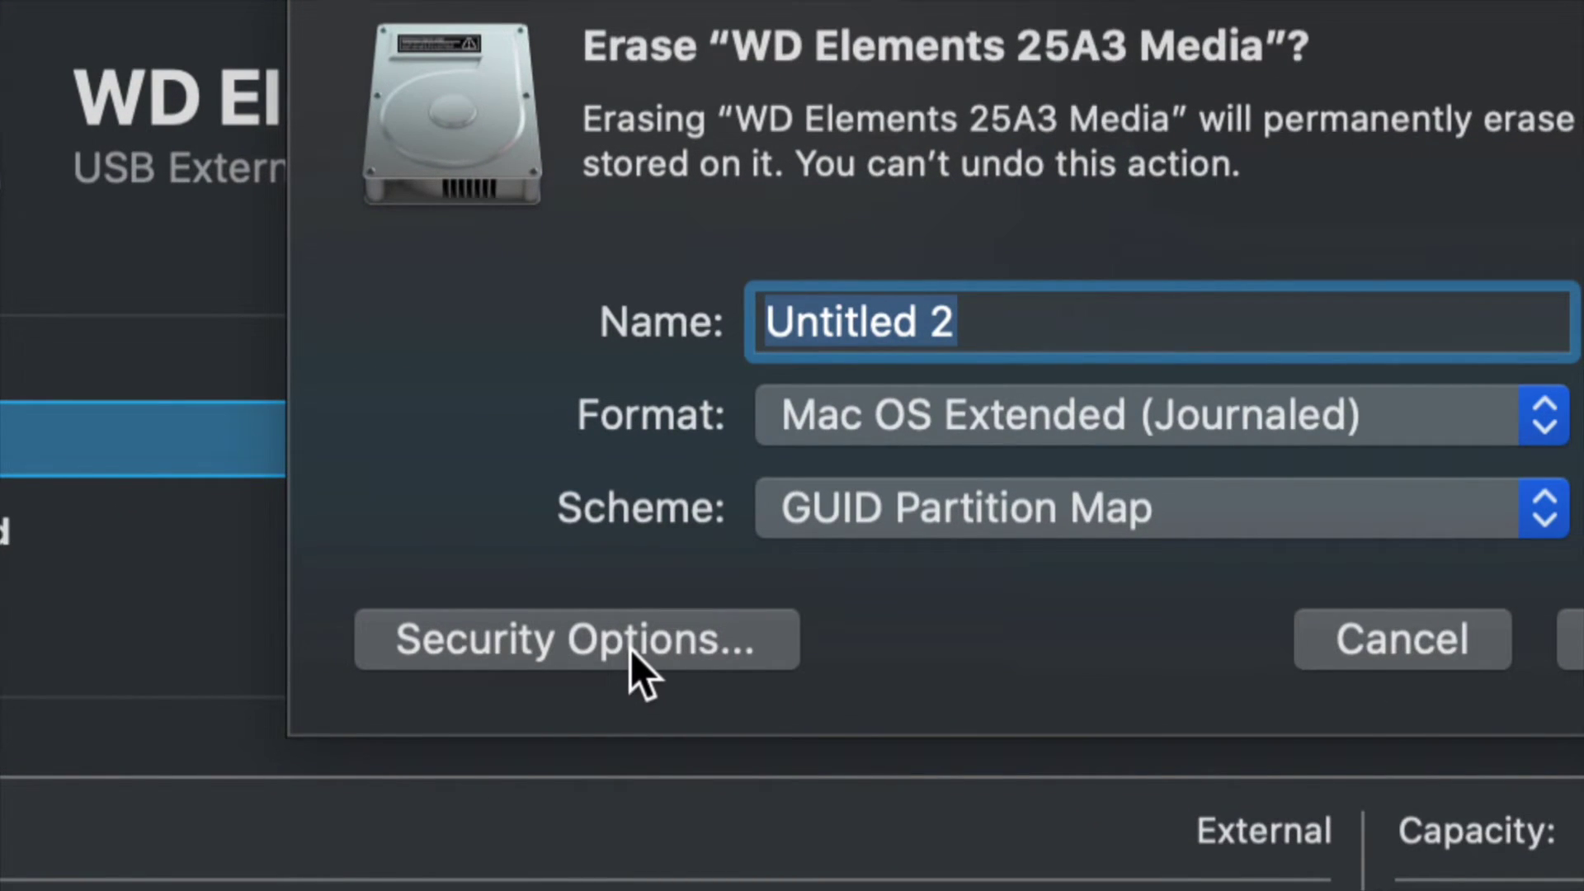
click(631, 651)
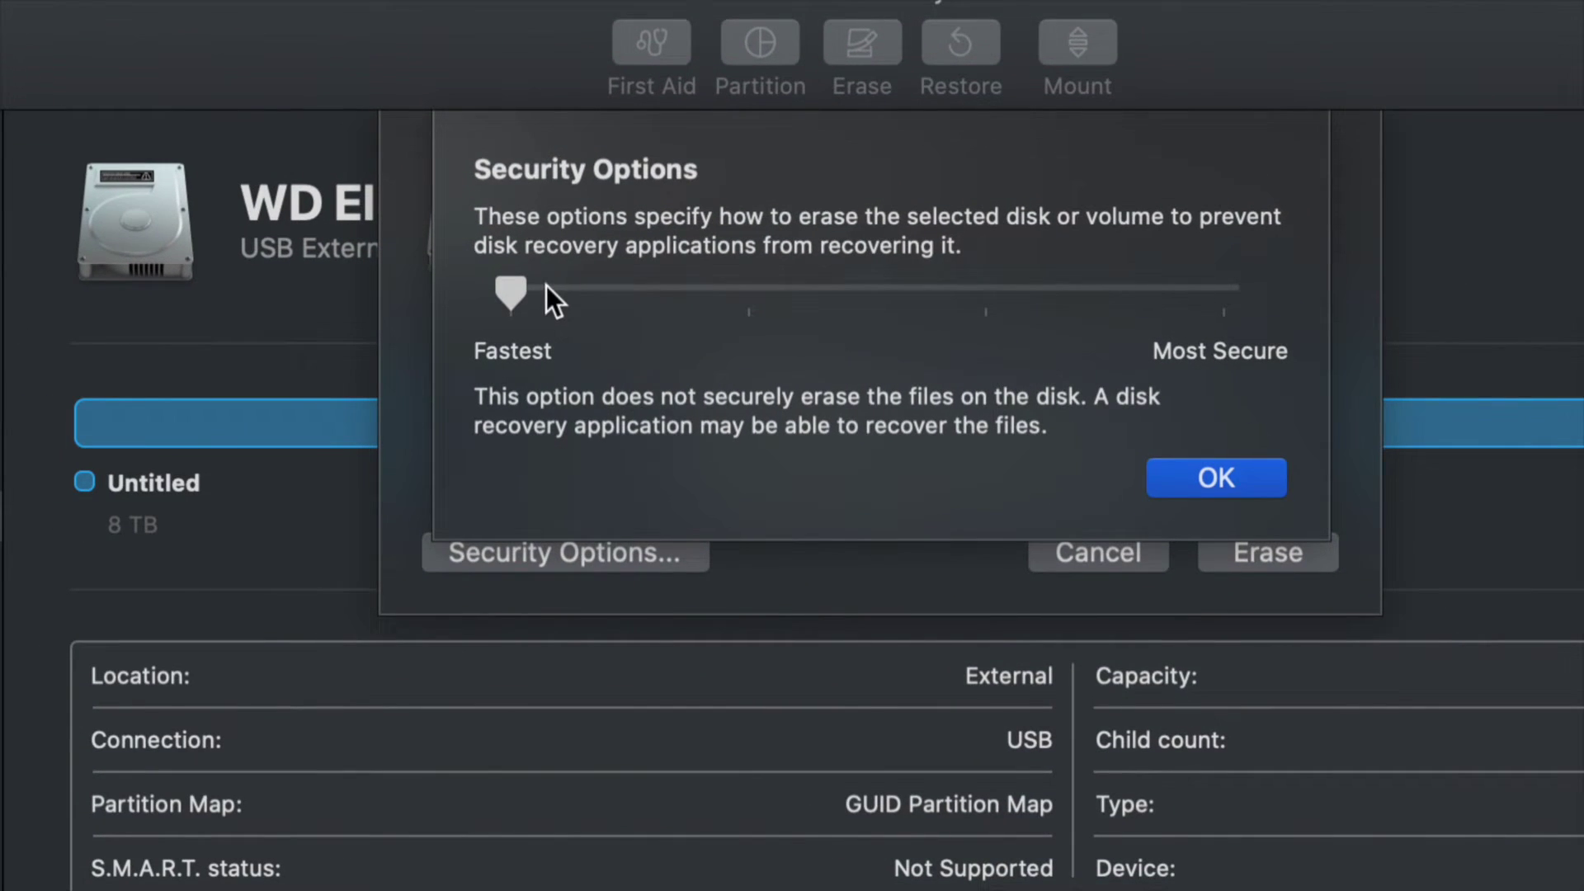
drag(521, 284, 1185, 291)
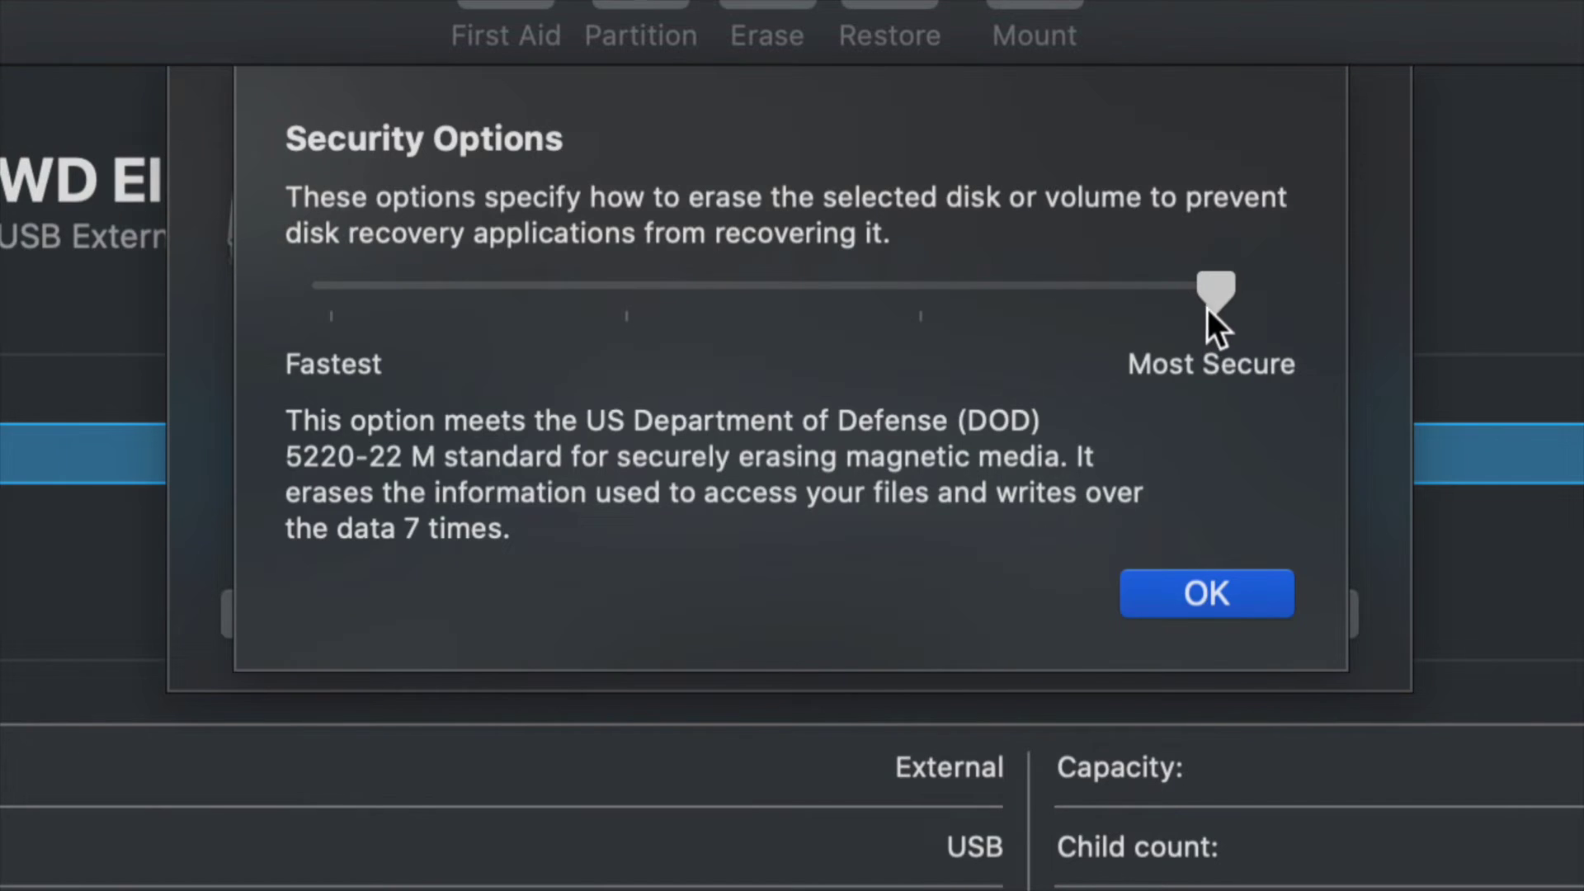
drag(1208, 309, 332, 304)
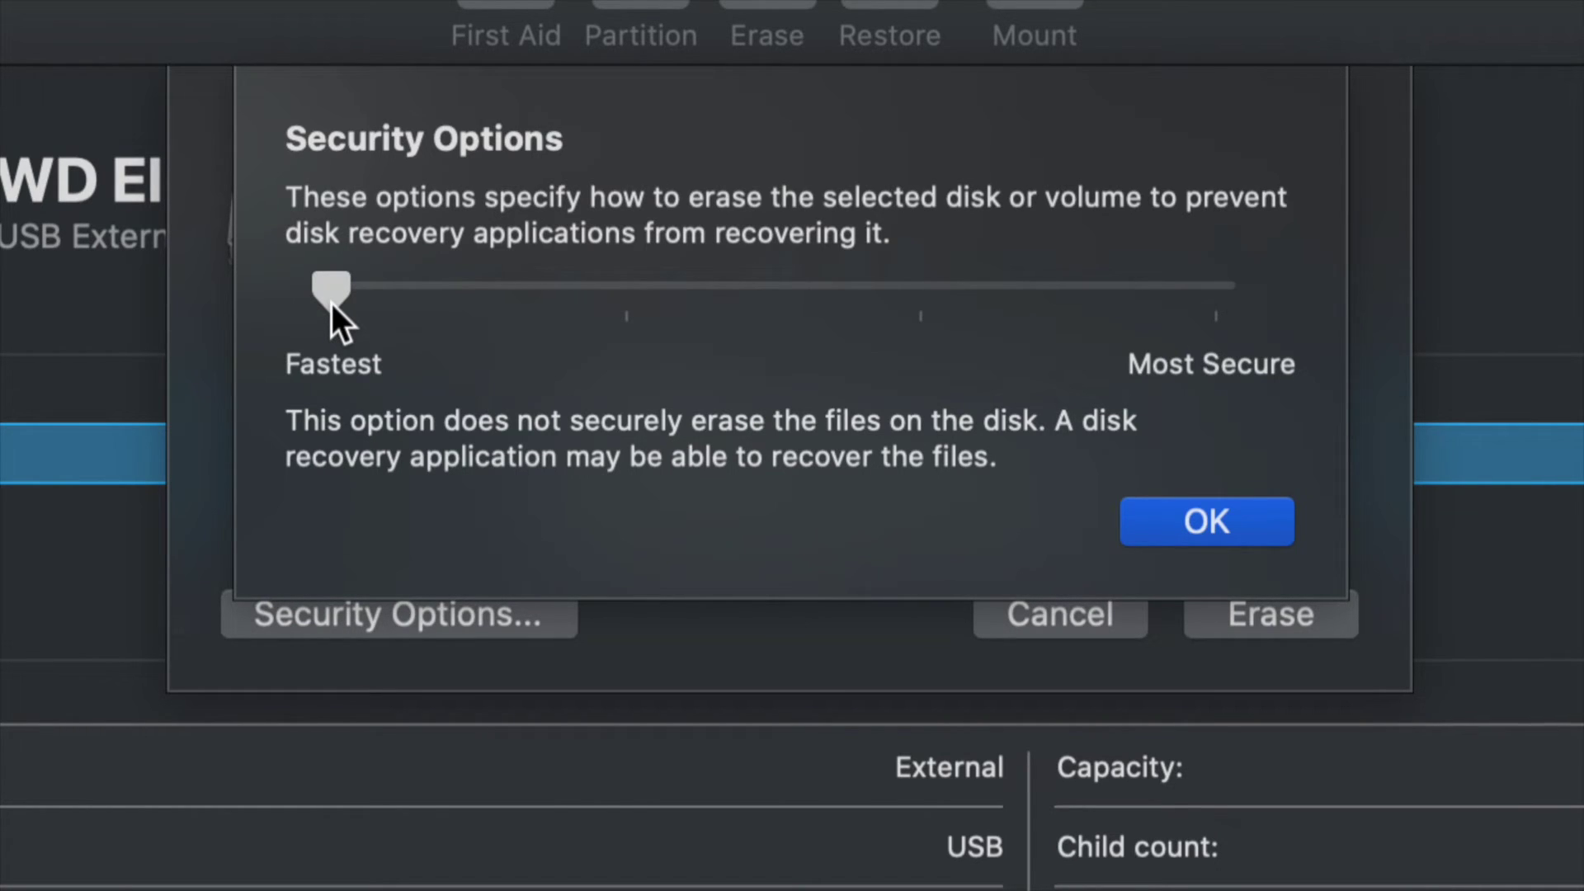
drag(335, 301, 1200, 312)
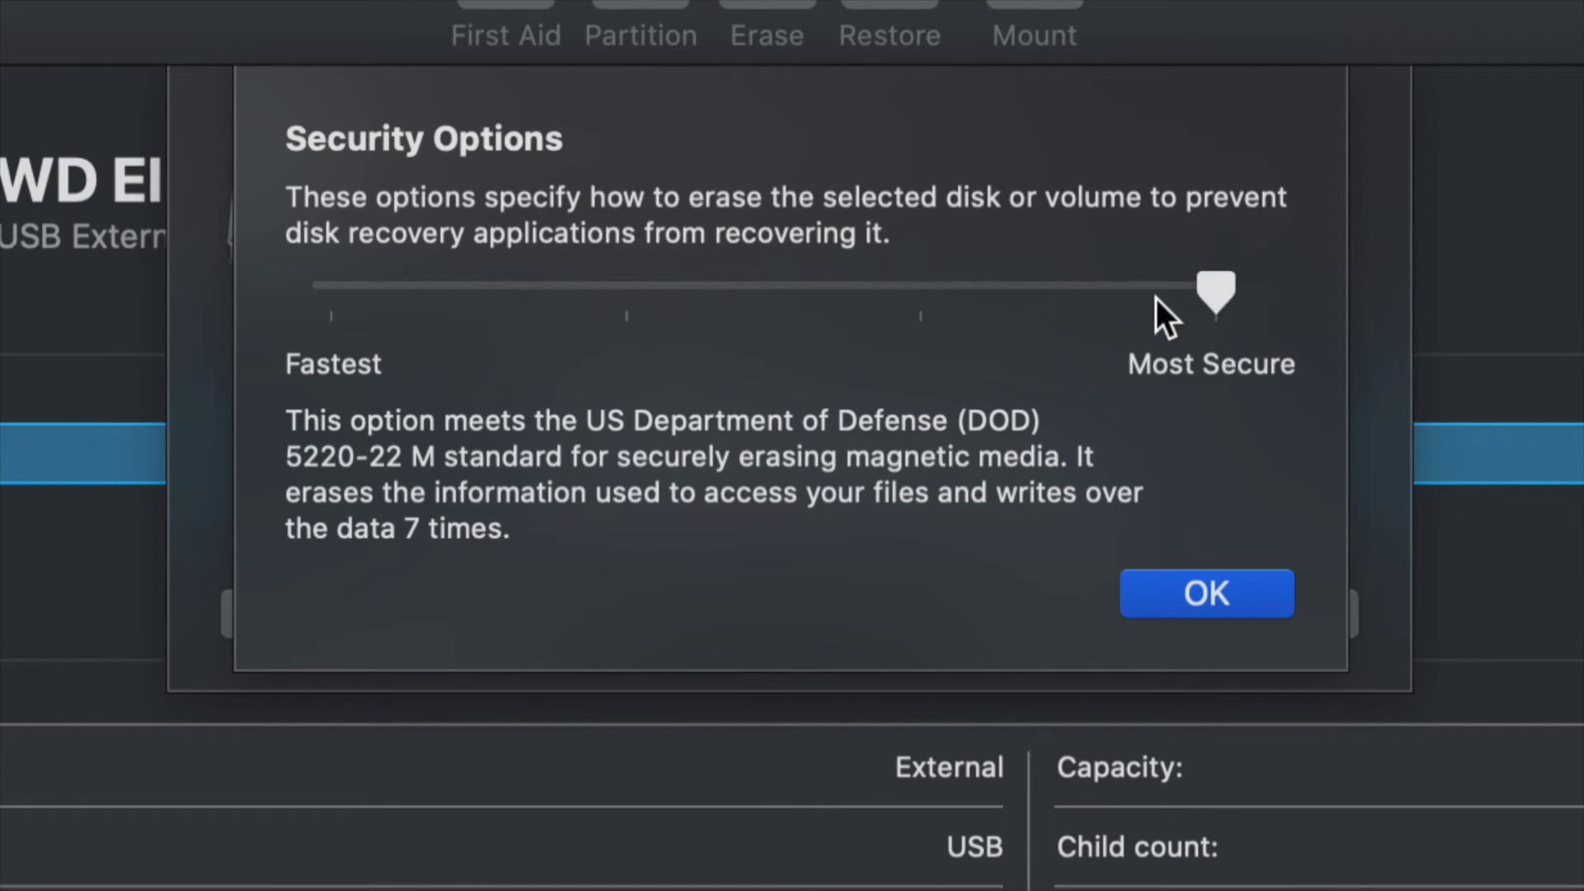
drag(1156, 299, 660, 288)
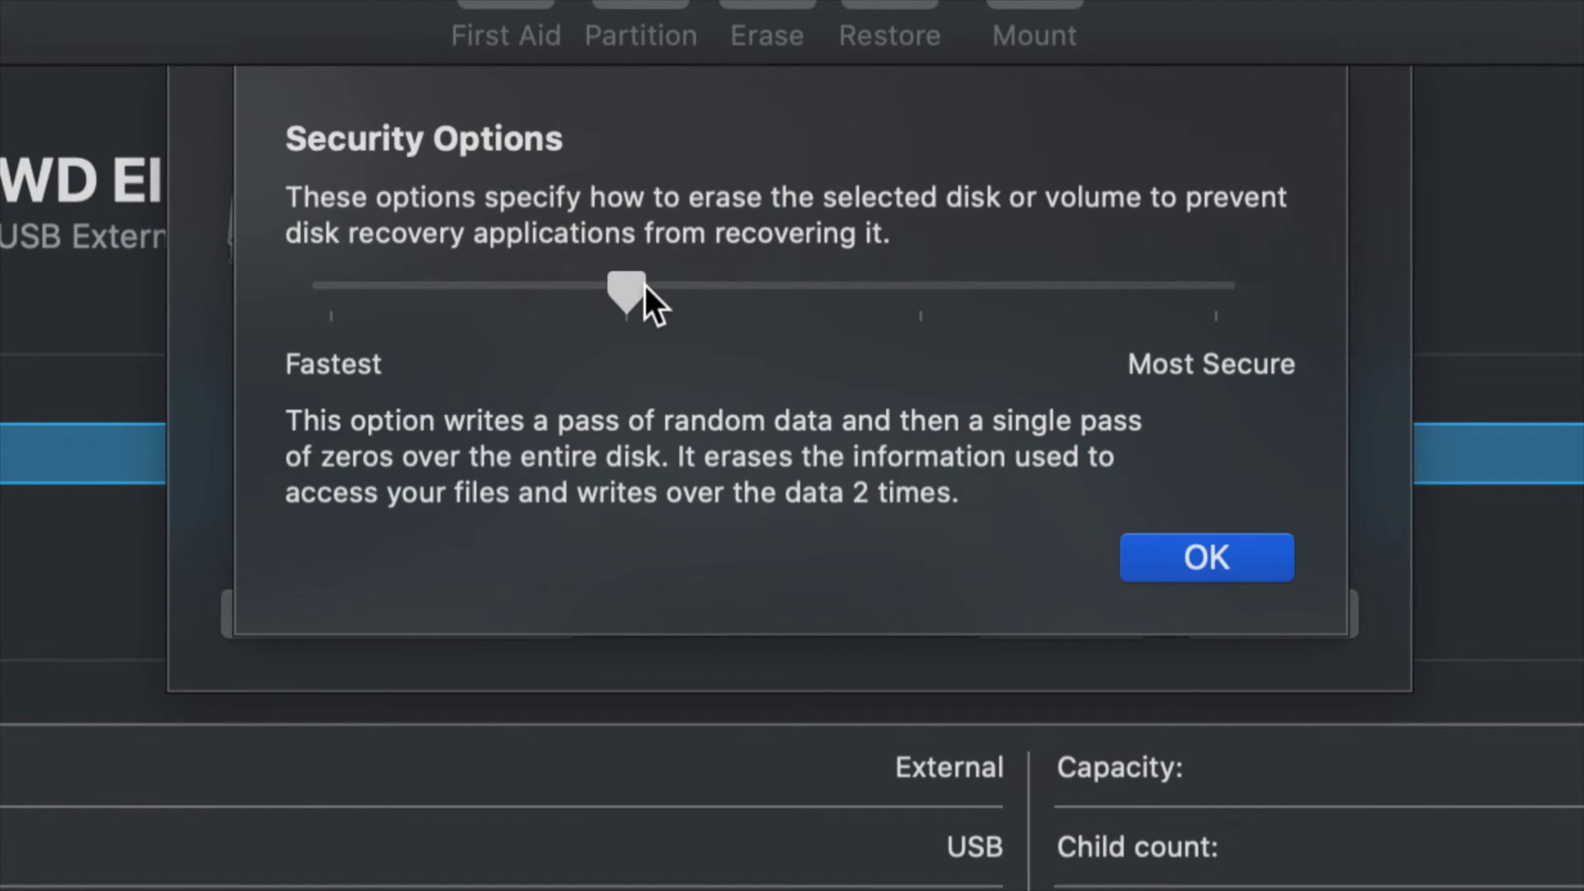
drag(646, 284, 1269, 318)
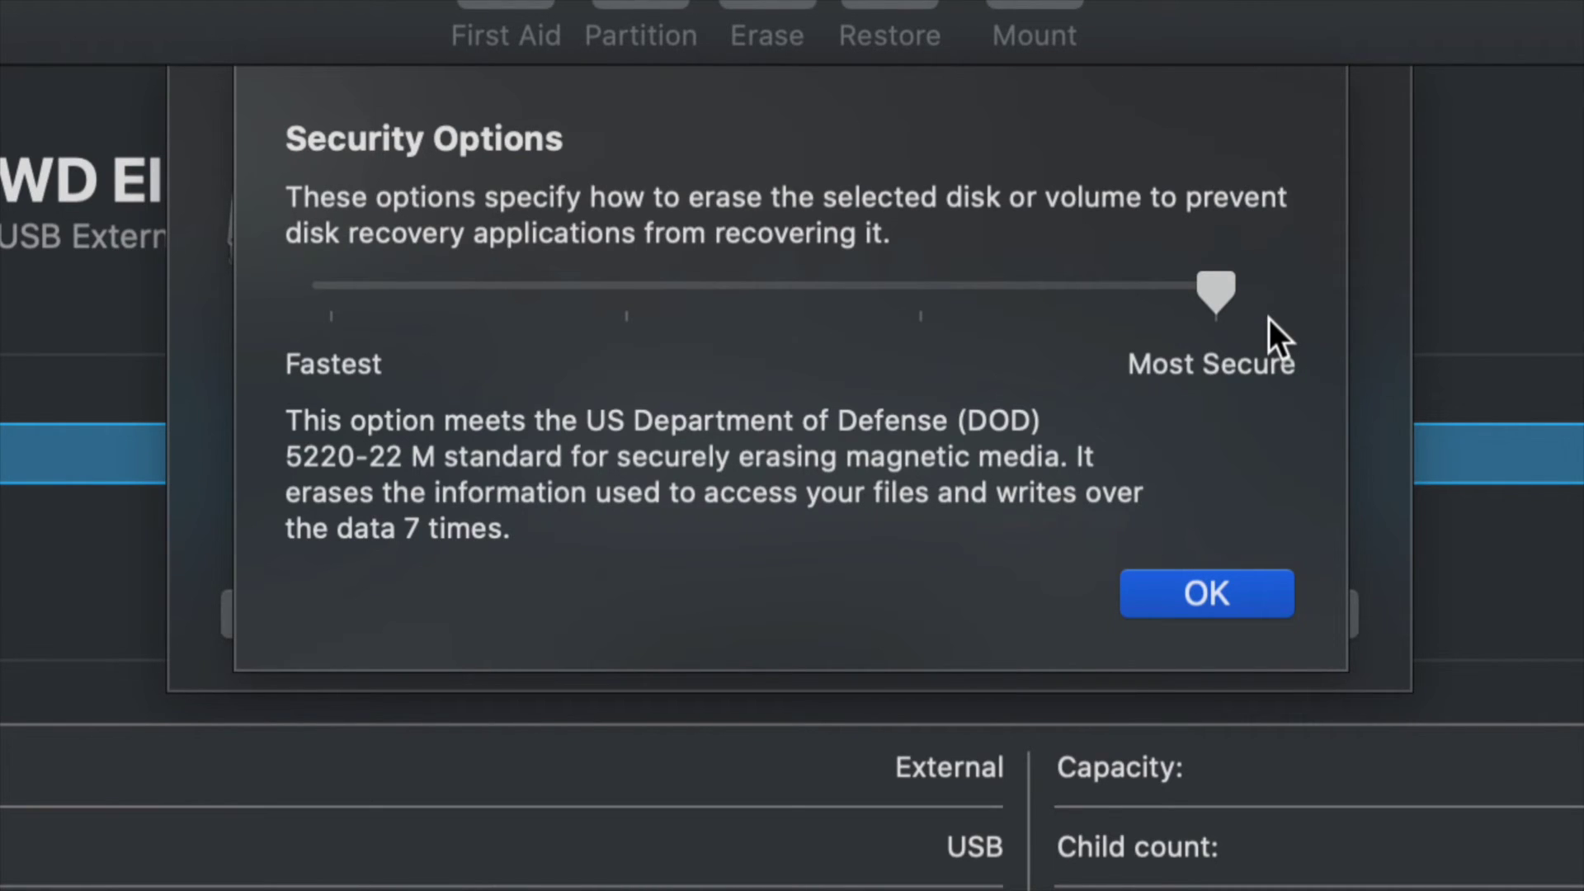
drag(1215, 285, 313, 256)
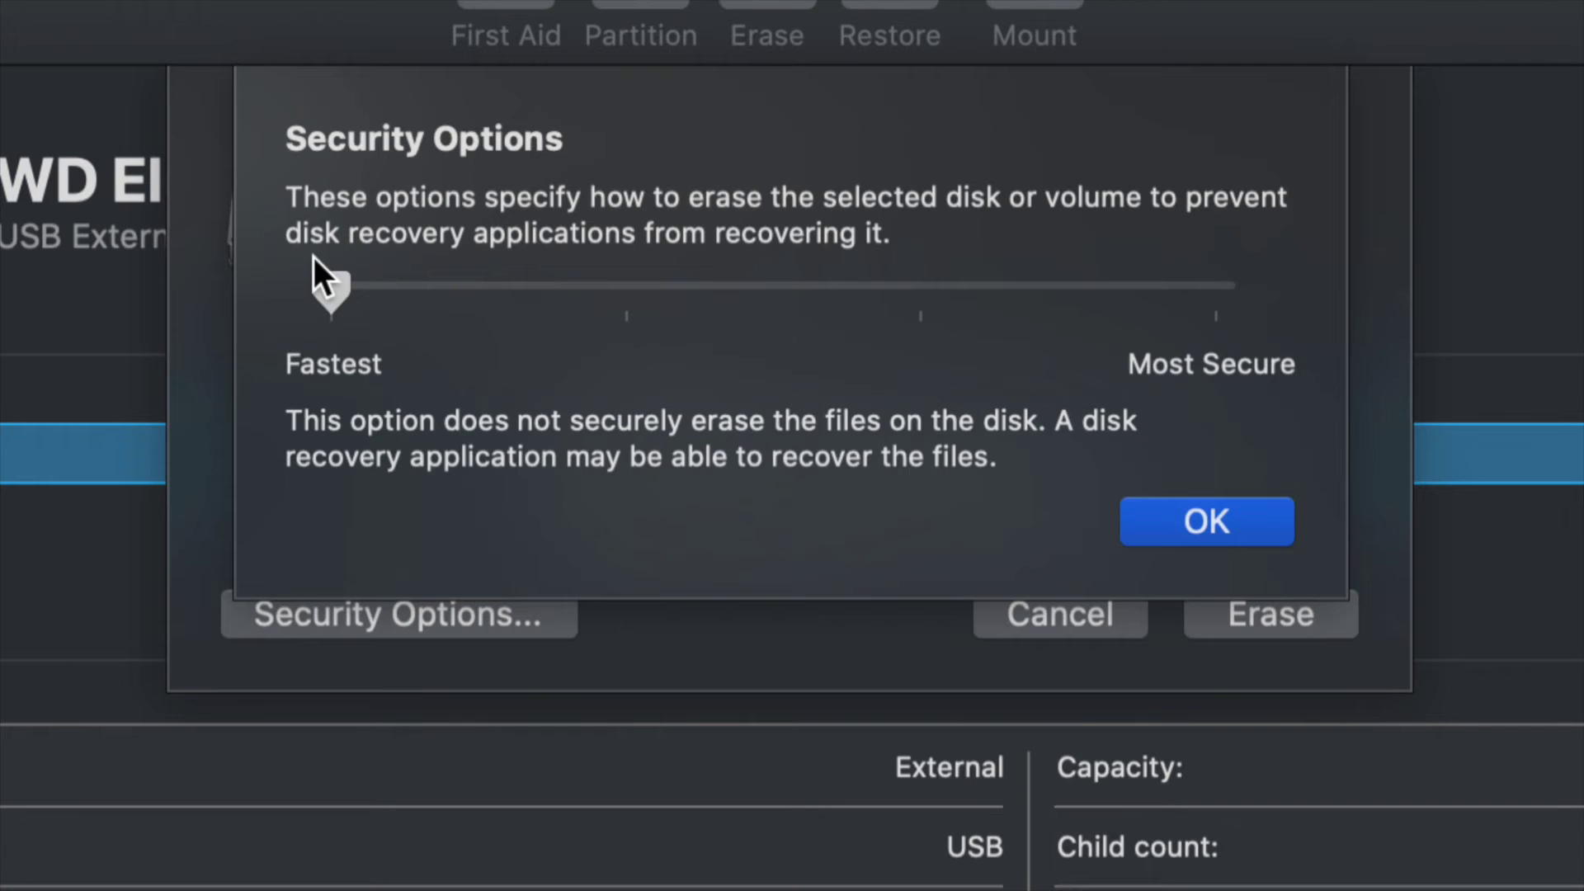
click(1230, 510)
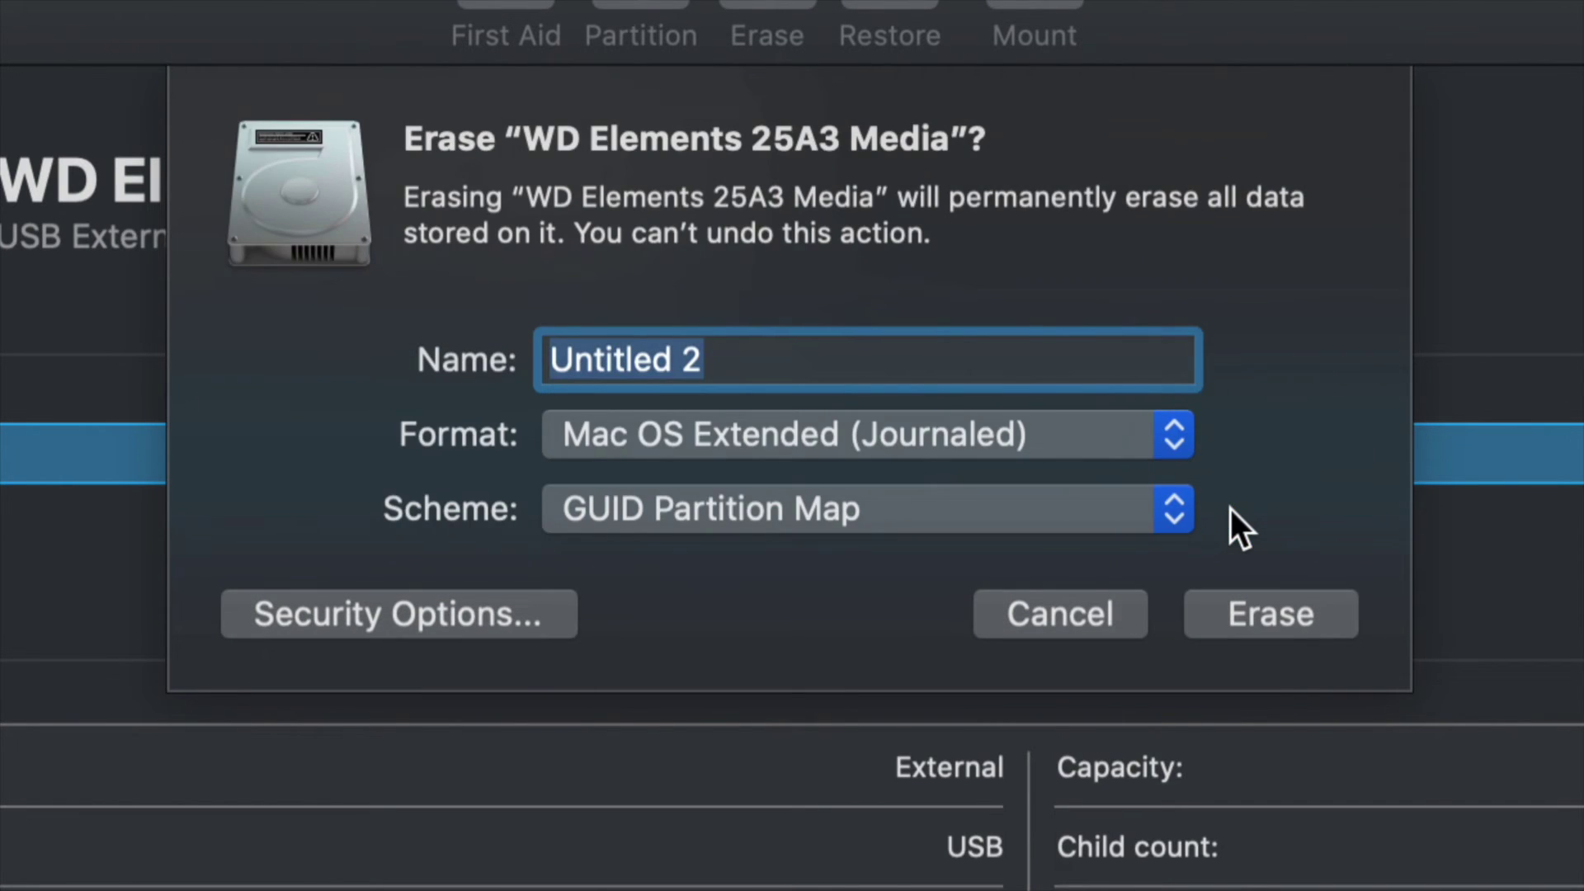
Cancel the second erase, eject the WD Elements disk and quit Disk Utility's window.
click(1015, 588)
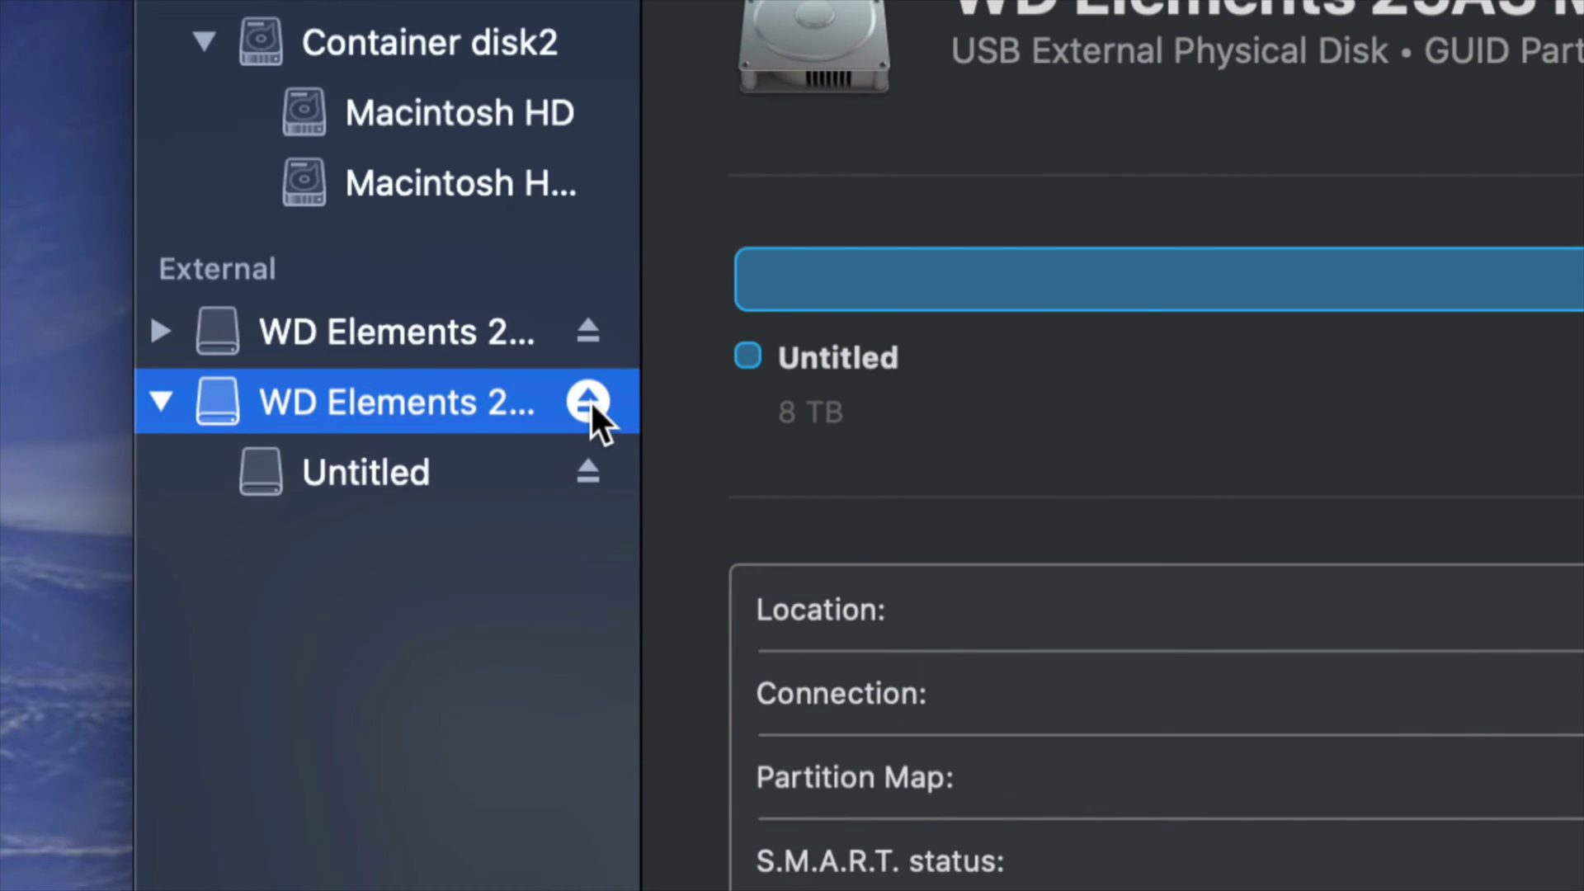
click(588, 402)
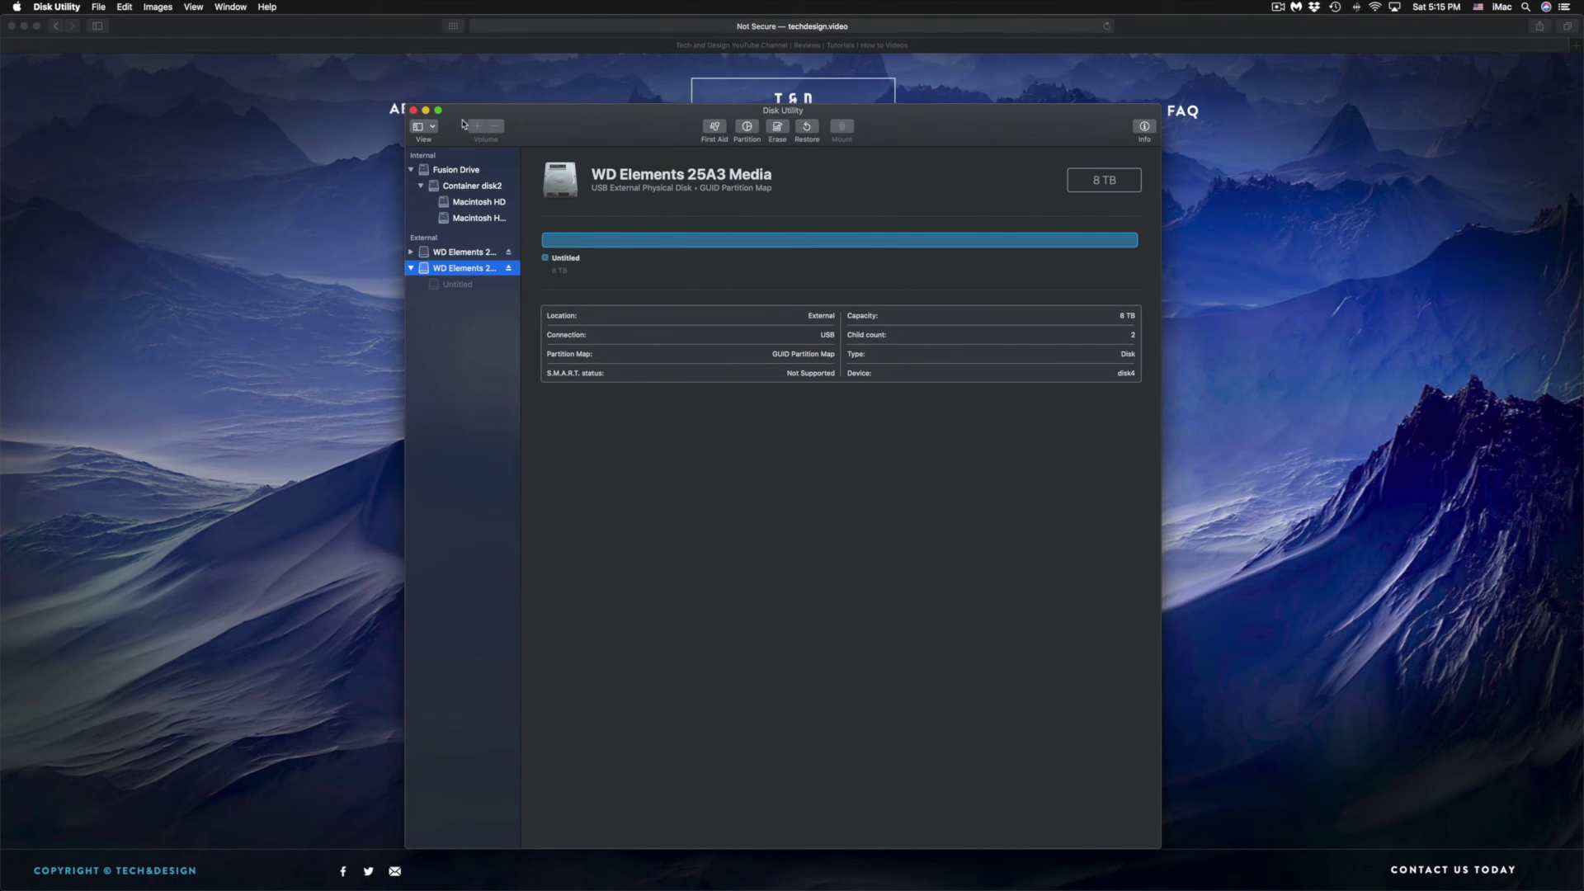
click(413, 110)
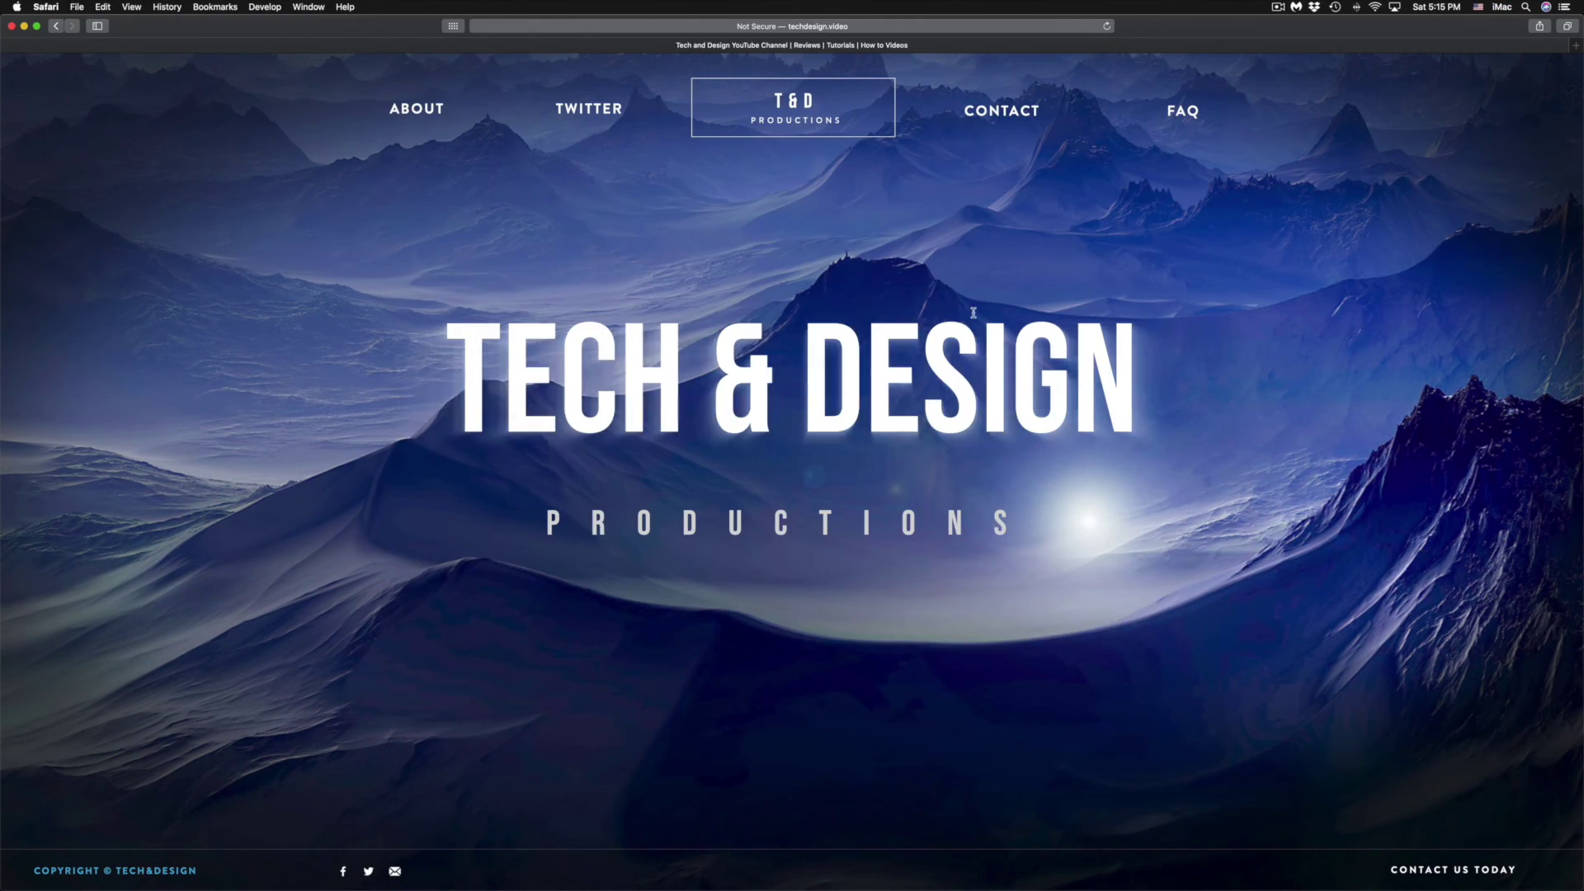